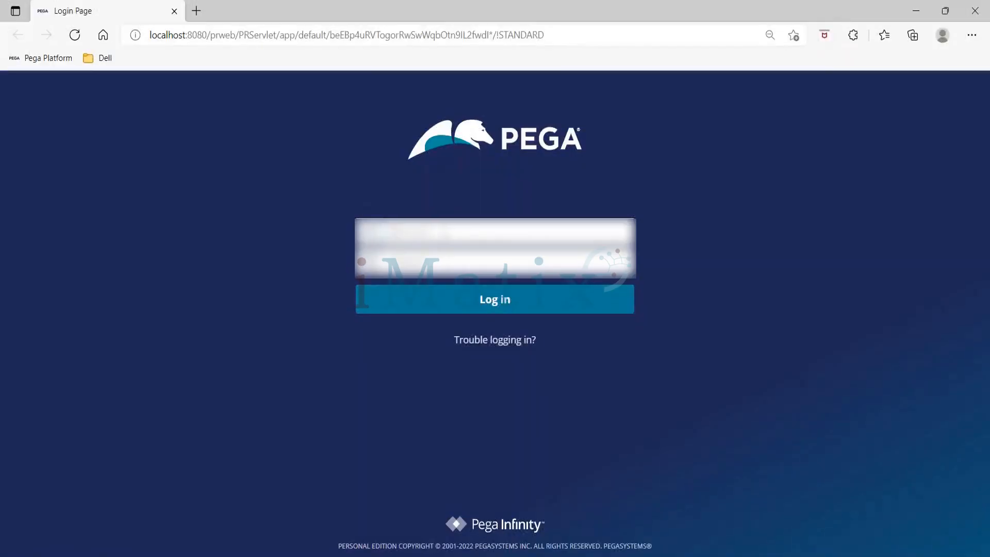
- Log in with the operator's username and account password, and open the Recruitment case type
type("admin")
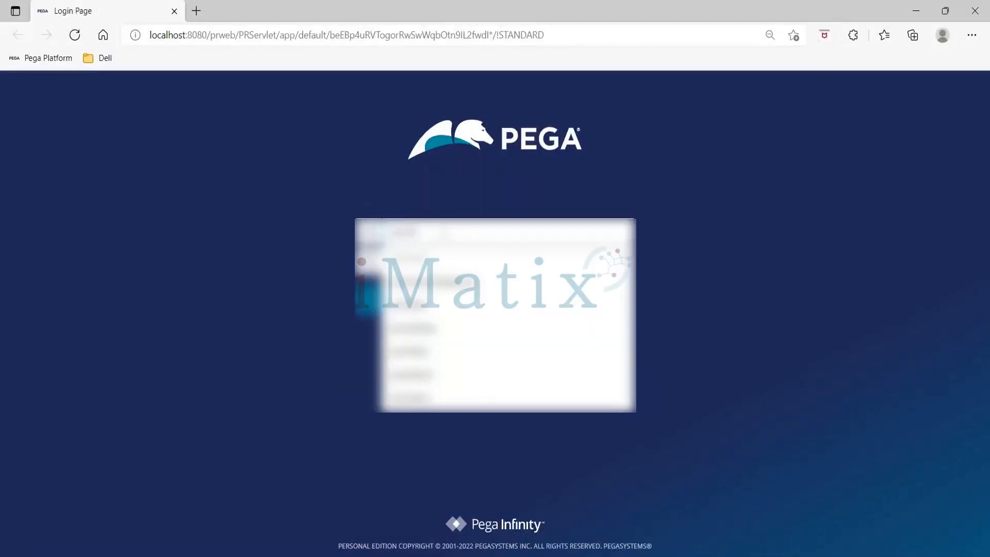
type("@")
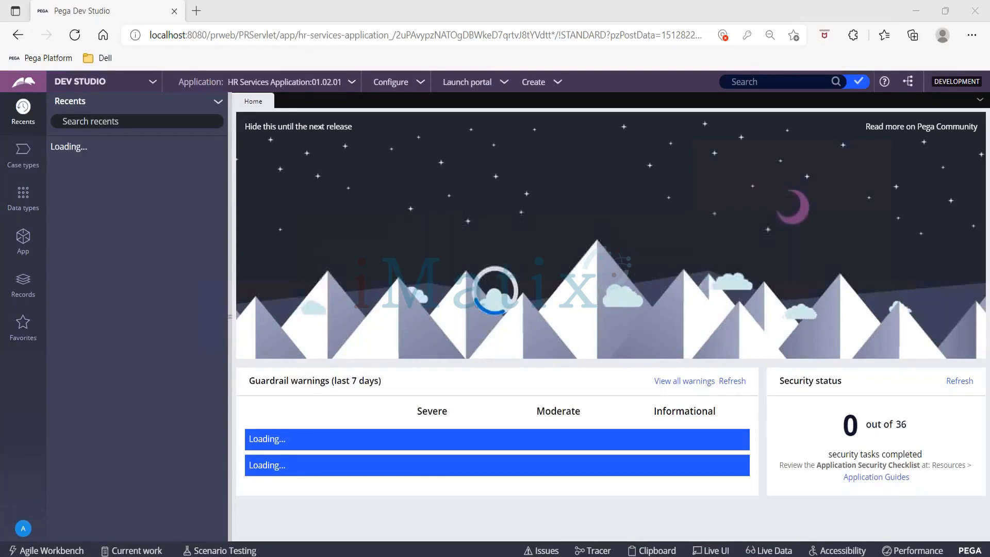
left_click(11, 164)
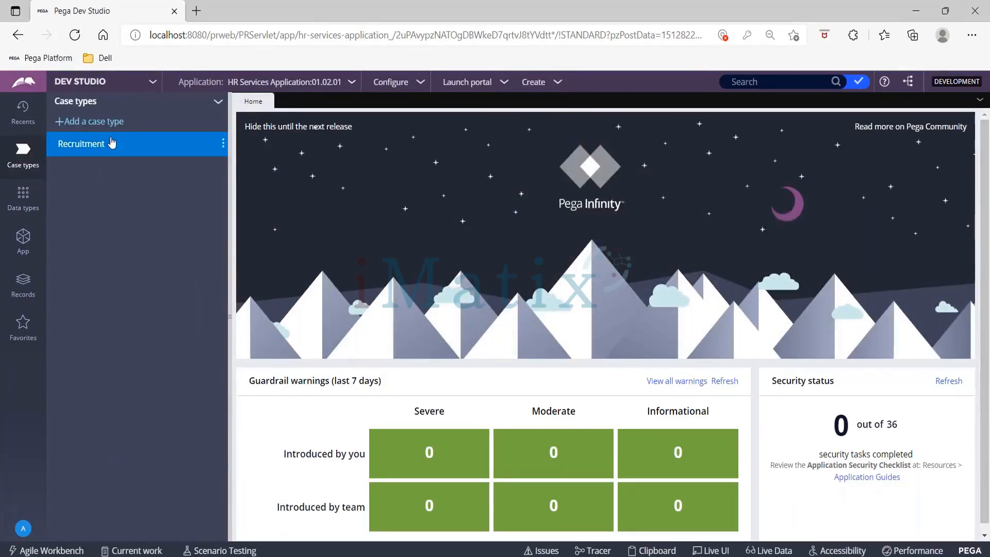
left_click(110, 145)
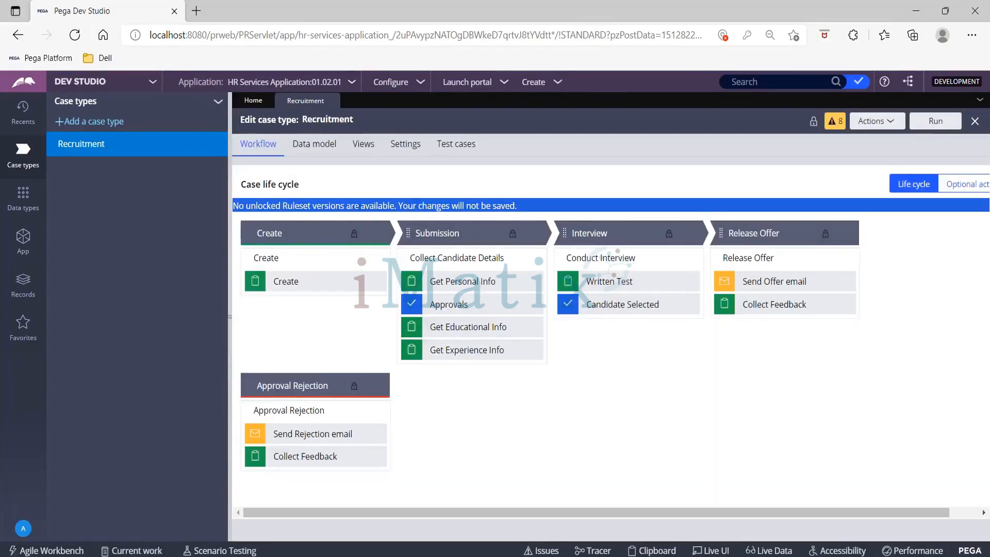
- Expand version 01-01-01 of the HRS ruleset and check it against the HRS entry in the application definition's rulesets
left_click(351, 82)
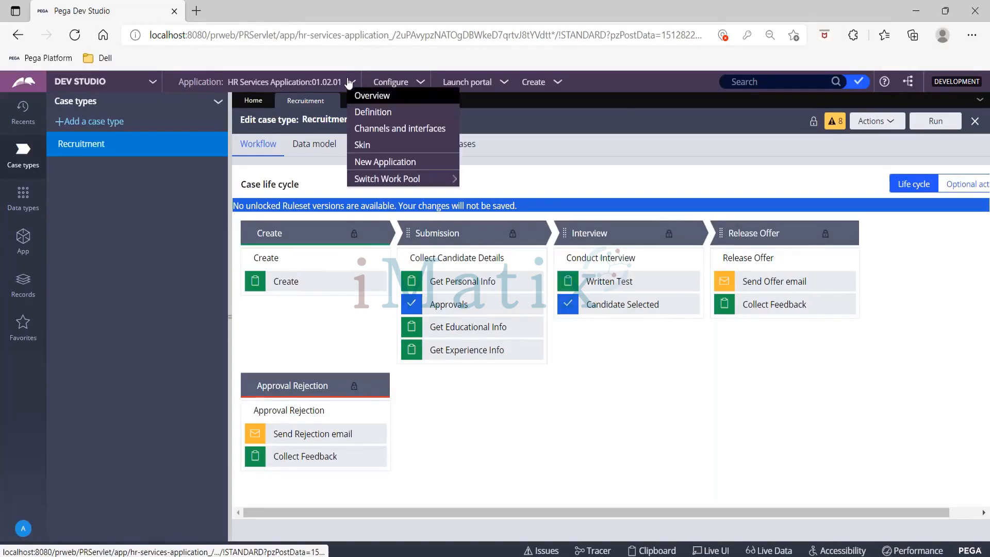
left_click(364, 112)
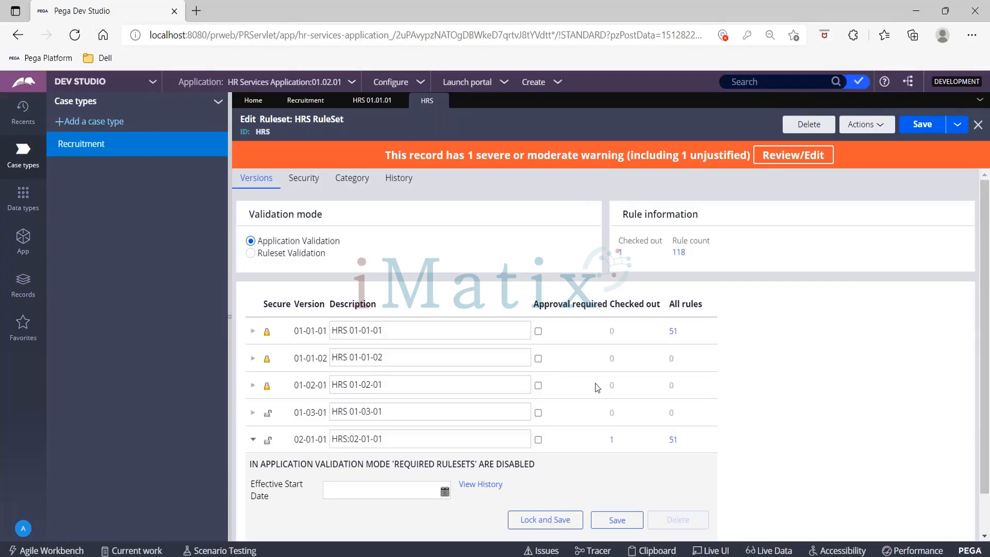
scroll(595, 383, "down", 2)
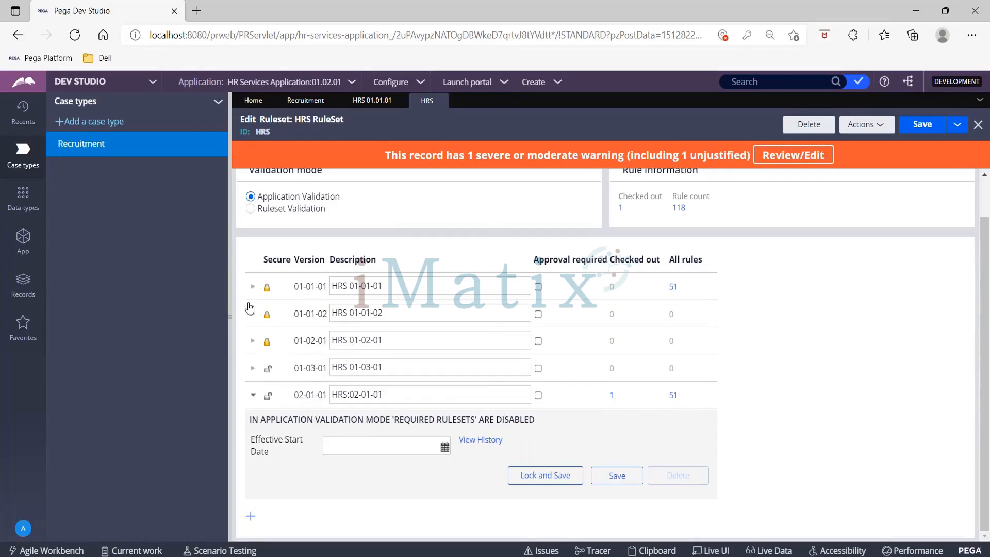
left_click(254, 287)
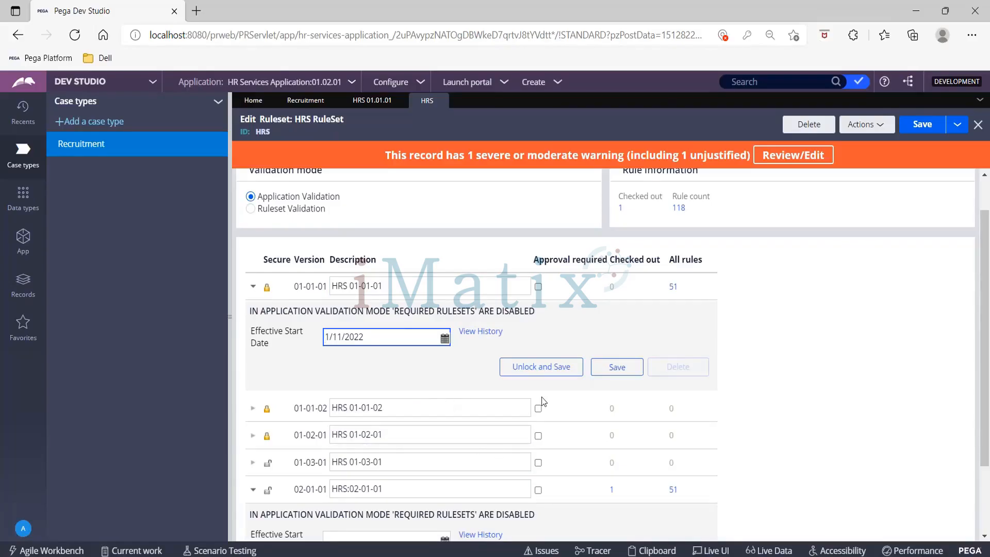
left_click(372, 103)
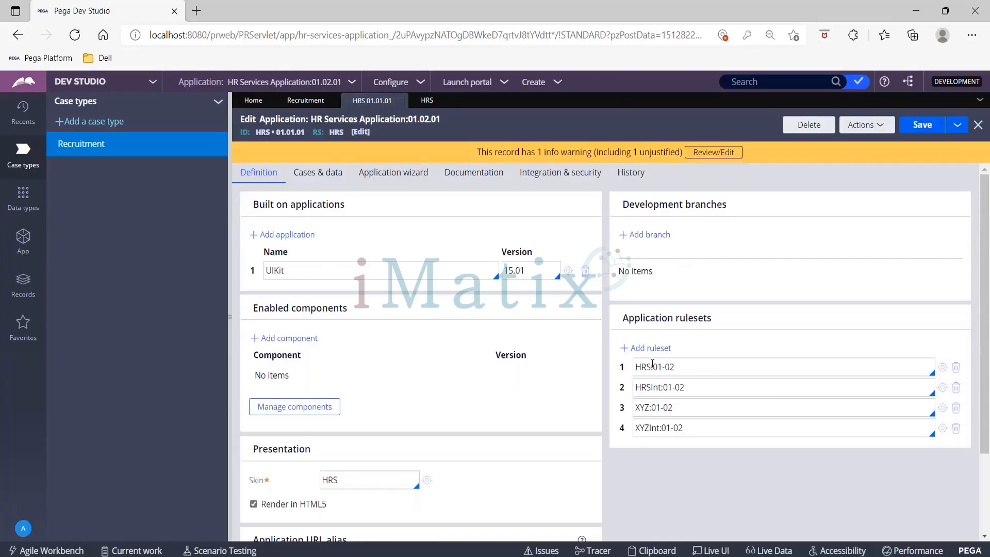
left_click_drag(654, 367, 693, 366)
left_click(424, 101)
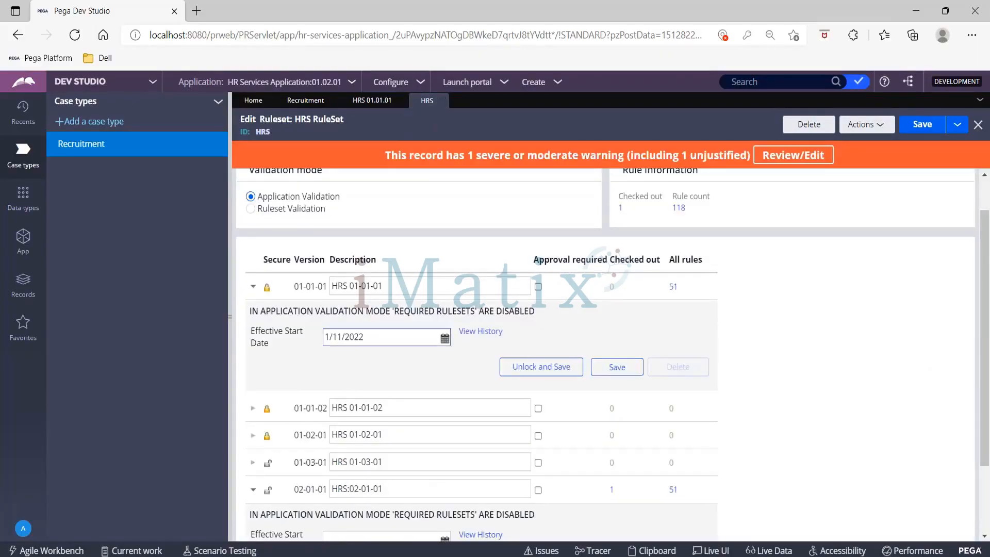
- Unlock HRS ruleset version 01-01-01 with the ruleset password and save the ruleset
left_click(558, 374)
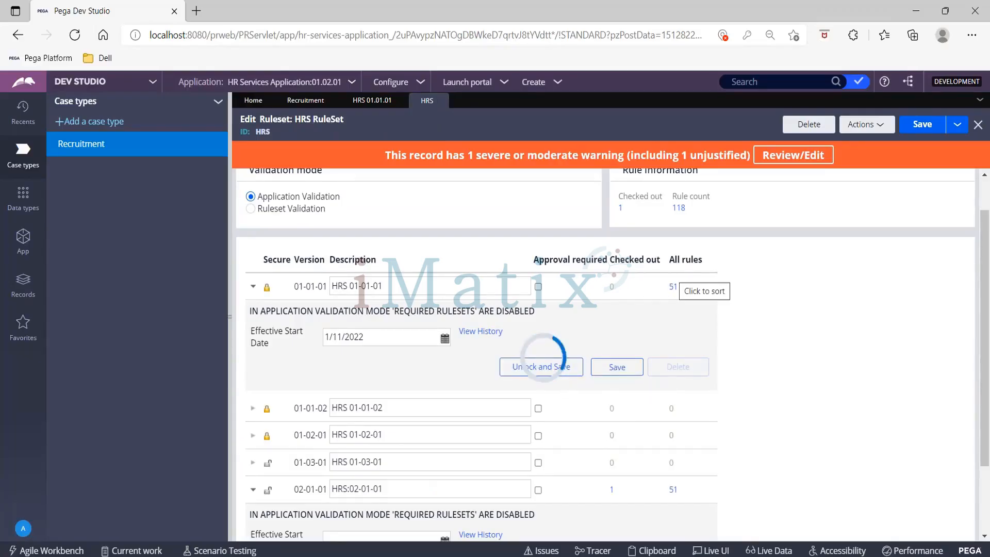
left_click(370, 103)
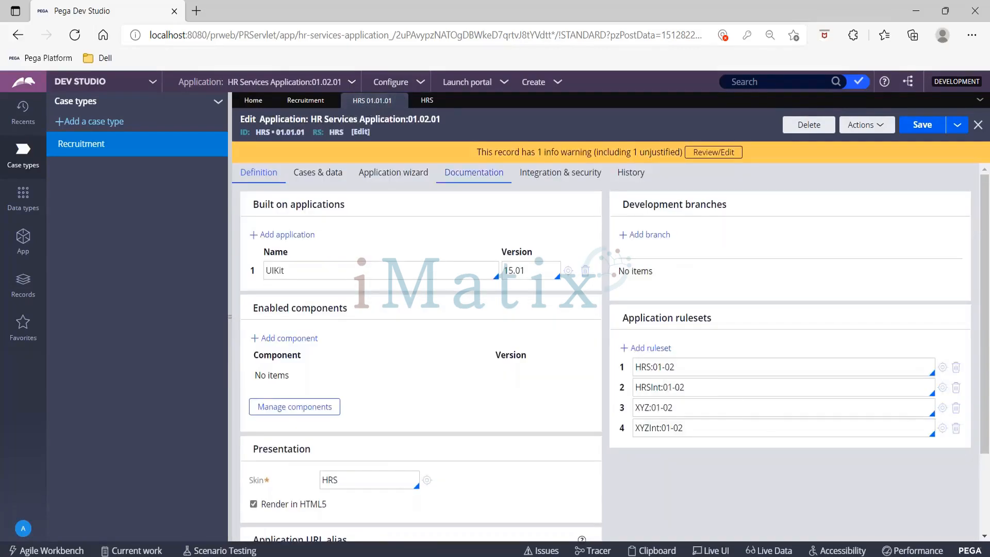
left_click(431, 99)
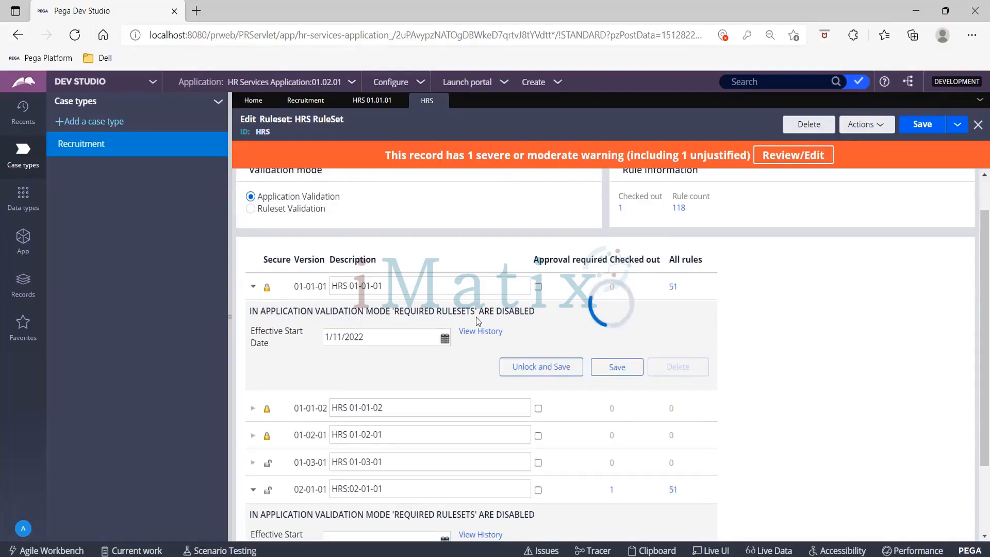
type("p")
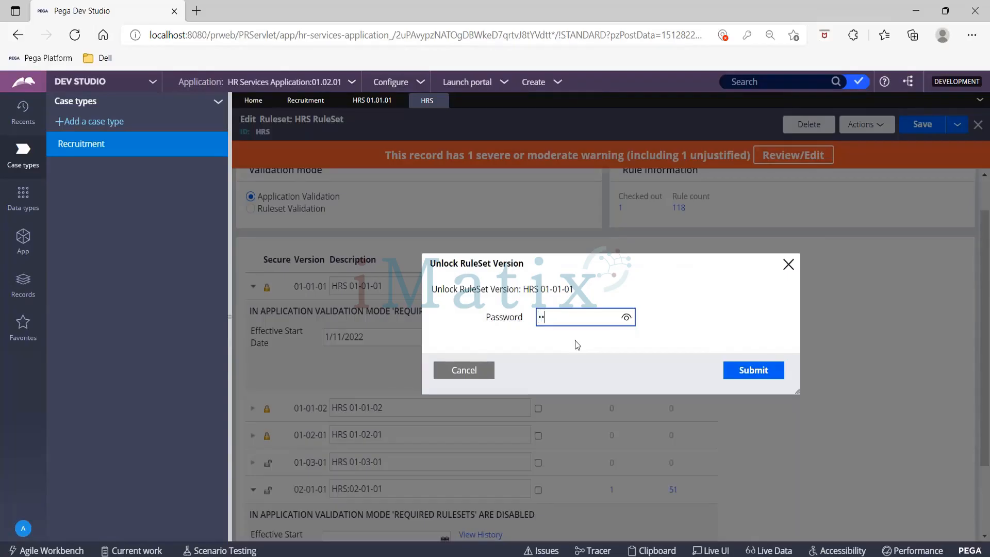
left_click(753, 372)
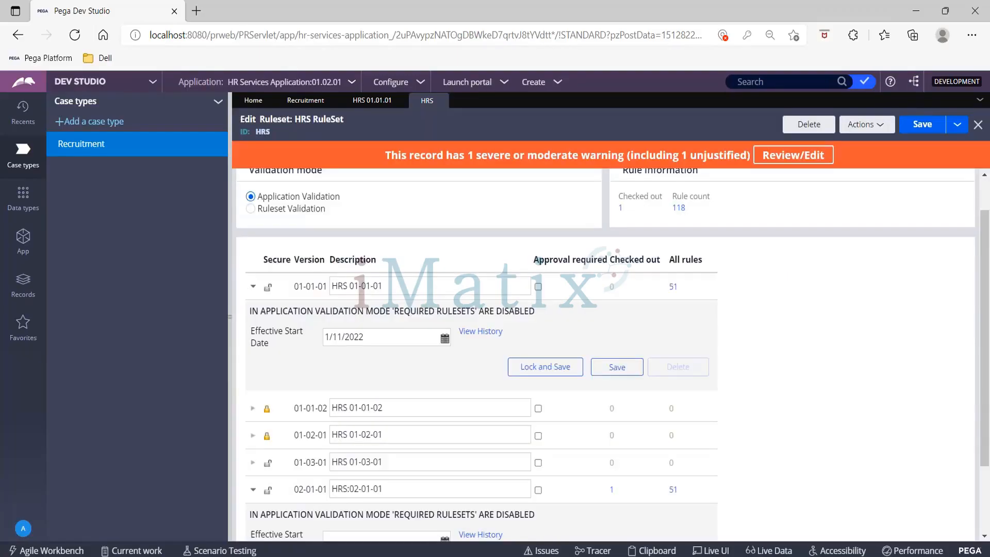
left_click(921, 132)
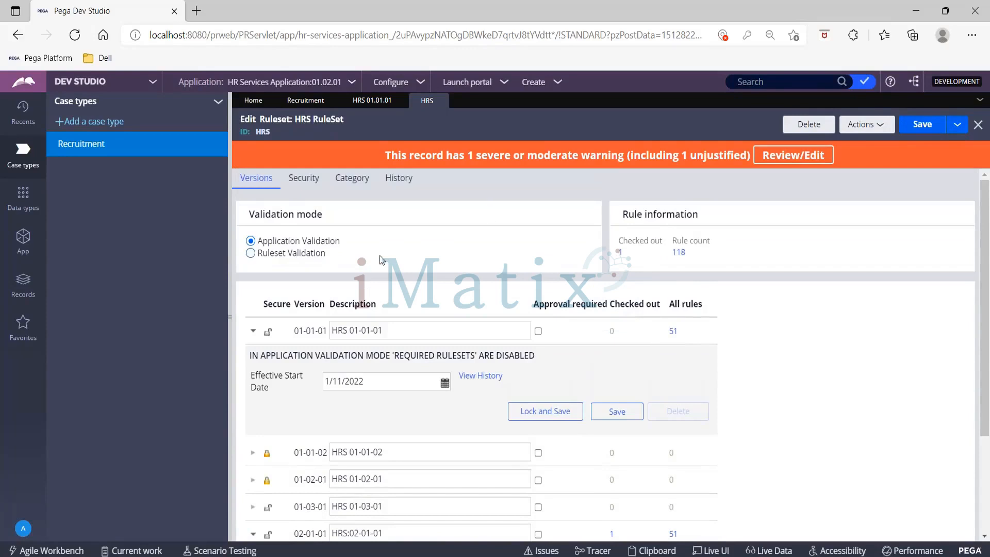
- Refresh the Recruitment case type so that it picks up the unlocked ruleset version
left_click(310, 107)
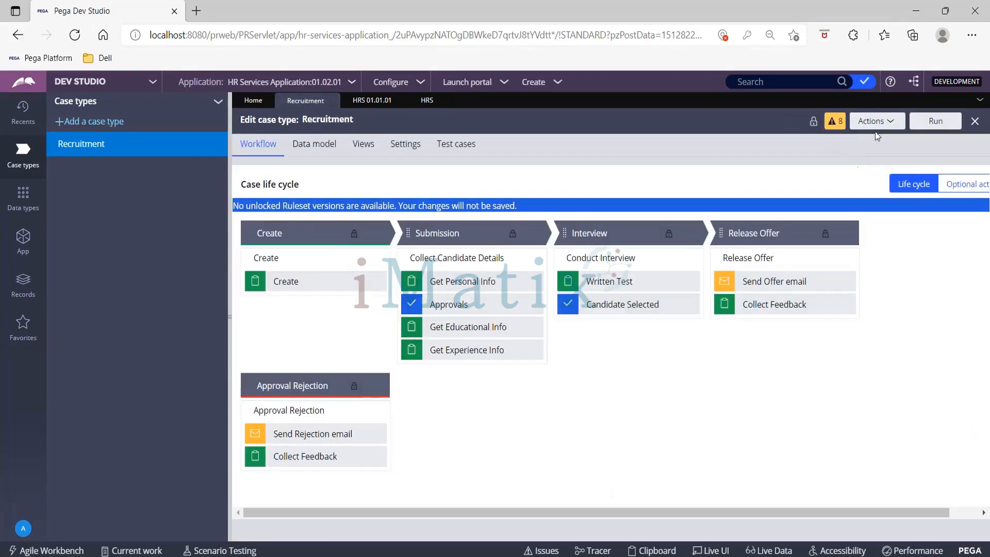
left_click(877, 122)
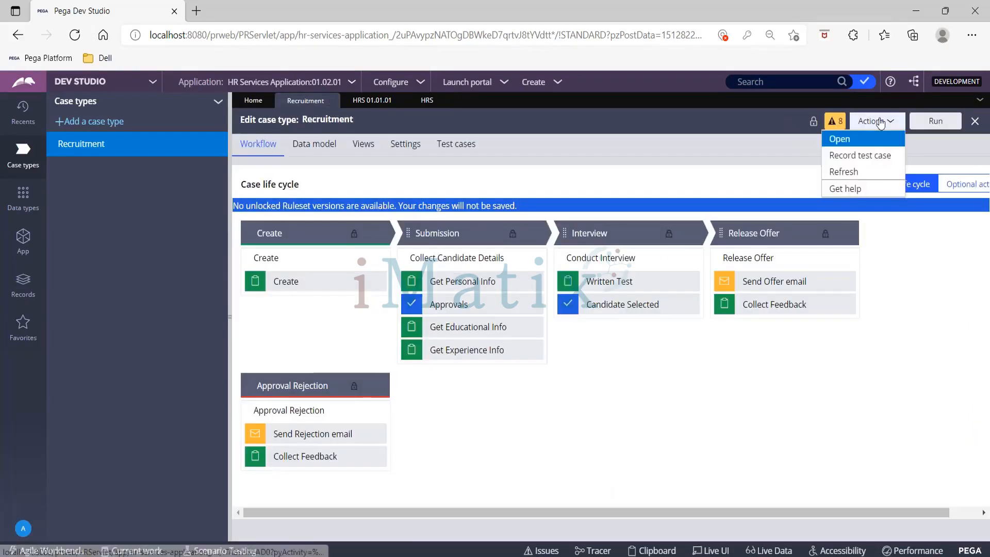
left_click(860, 172)
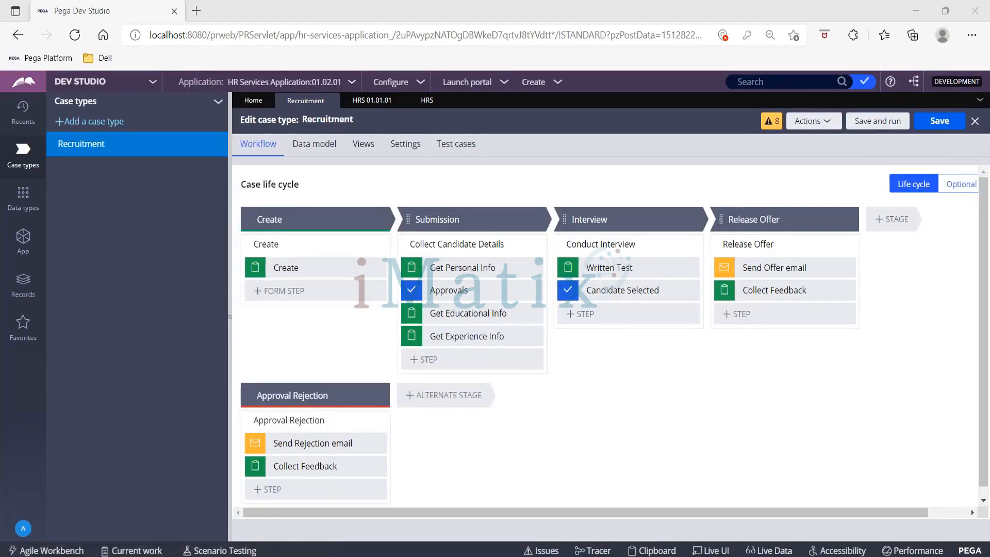
- Open the flow rule of the Collect Candidate Details process in the Submission stage
left_click(230, 292)
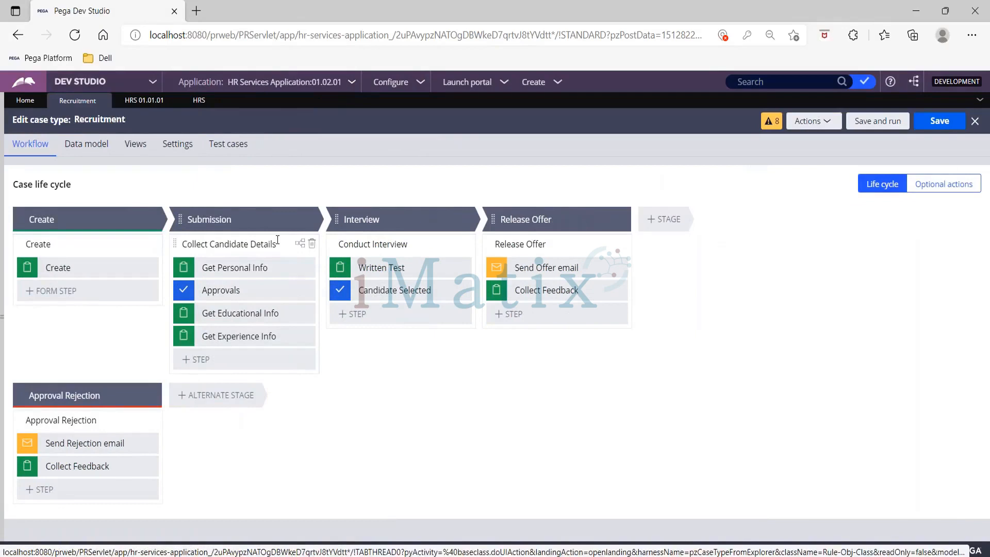
left_click(278, 241)
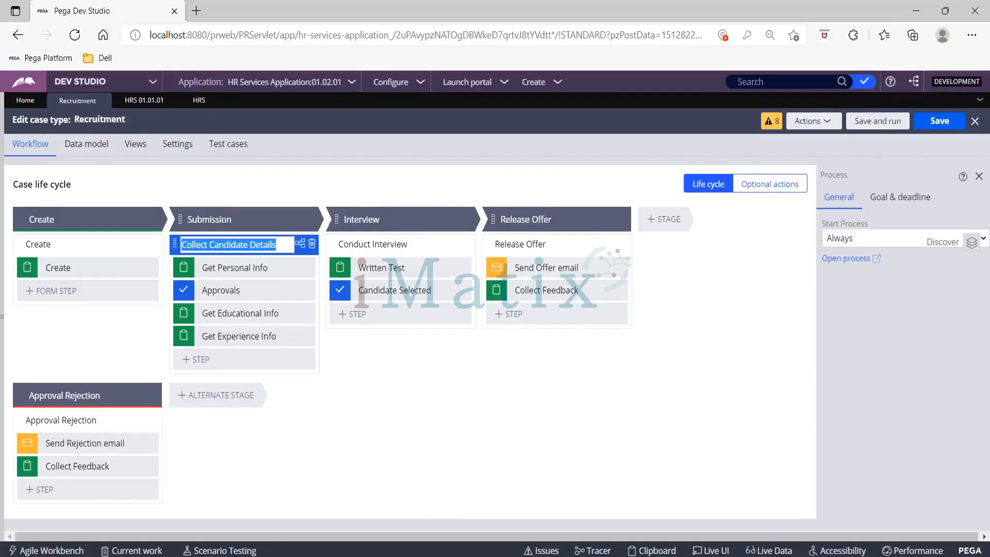
left_click(303, 248)
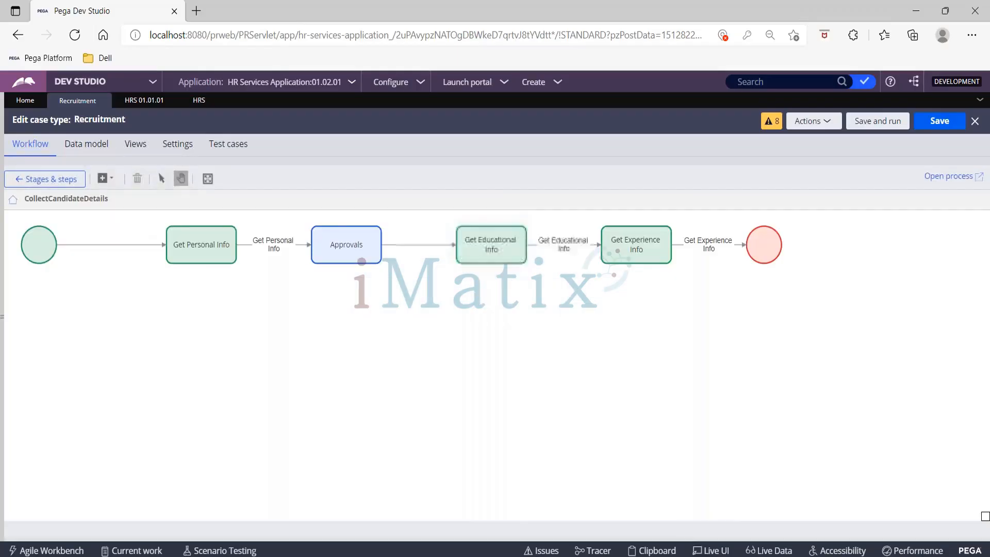
left_click(942, 177)
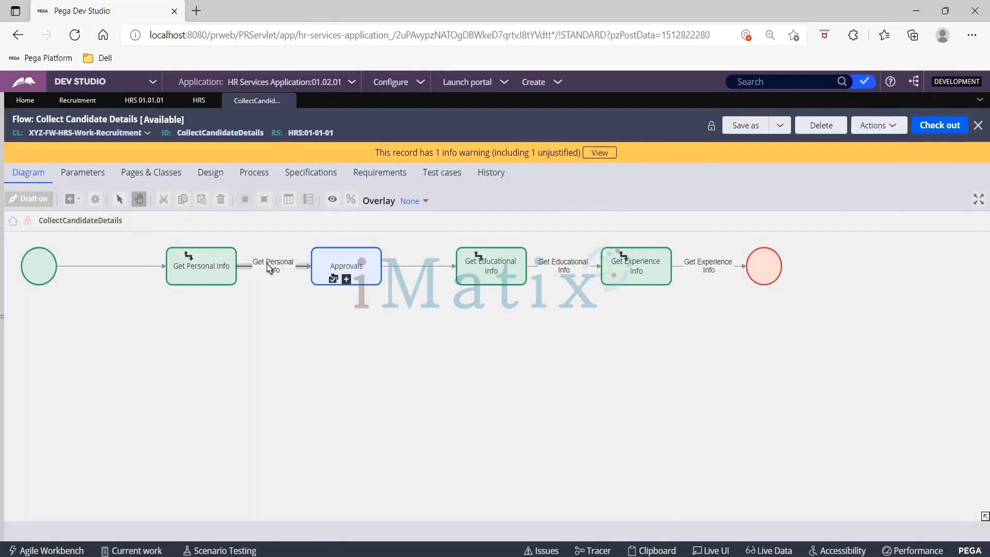
- Open the GetPersonalInfo flow action from its connector and convert its Get Personal Info section to a full section
double_click(270, 271)
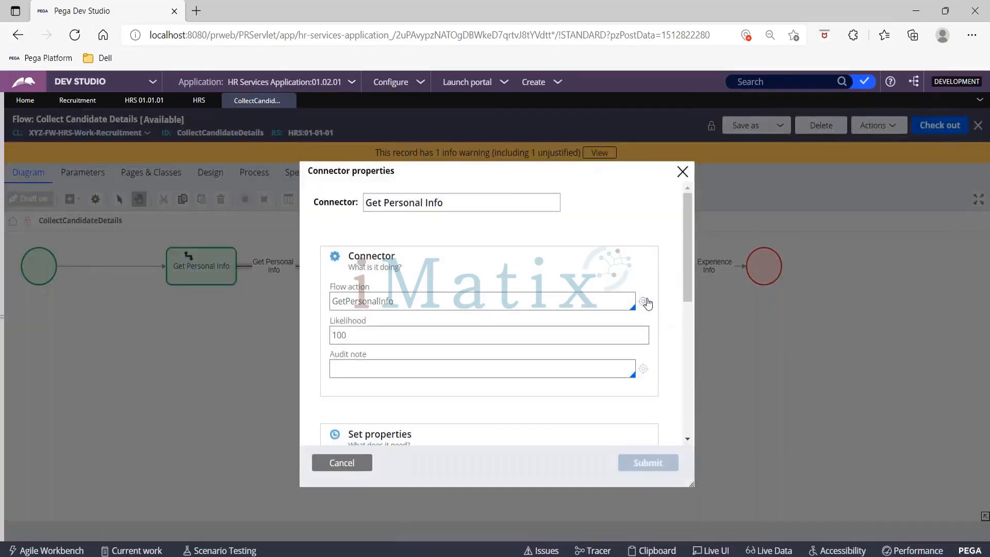
left_click(644, 301)
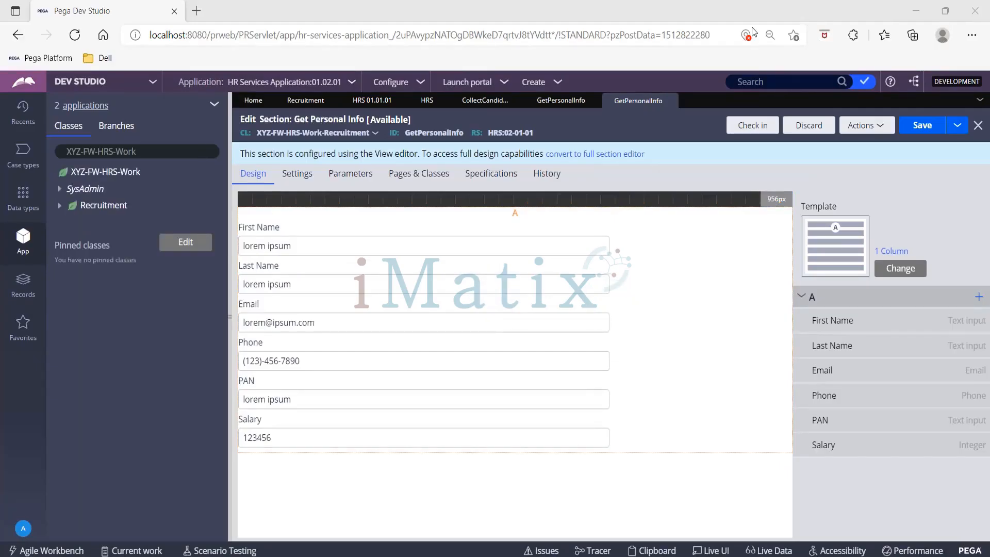
left_click(596, 153)
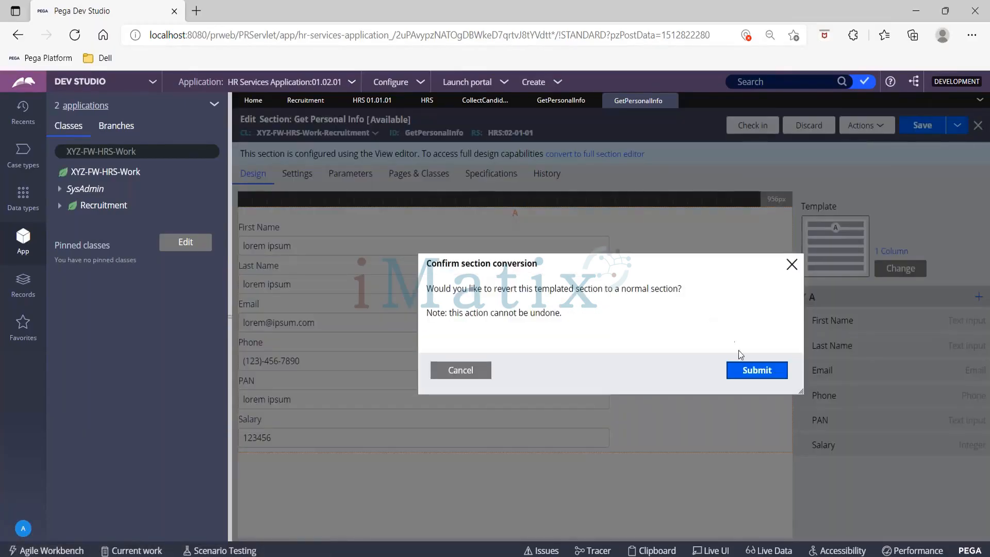
left_click(762, 372)
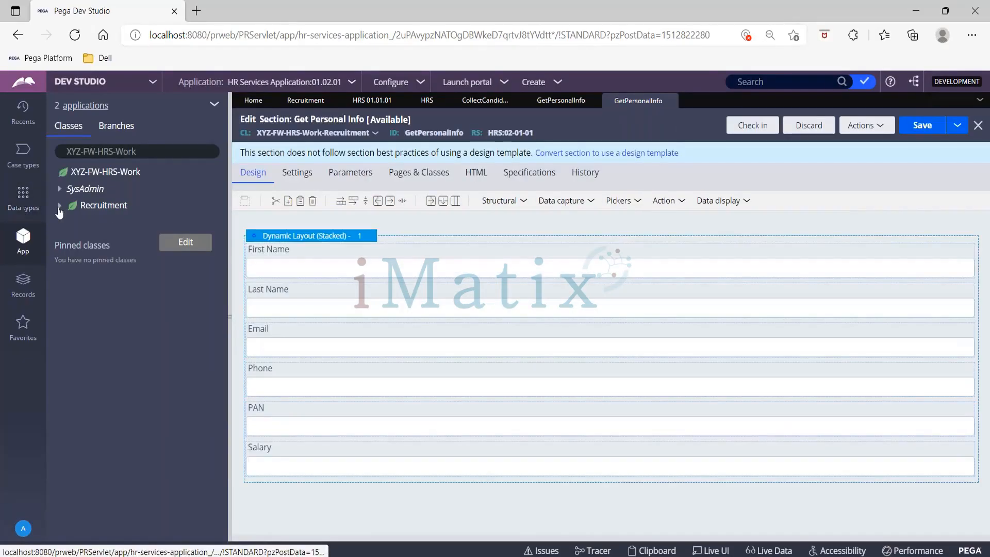
- Create and save a property labelled Country for the Recruitment class in HRS ruleset version 01-01-01
left_click(106, 206)
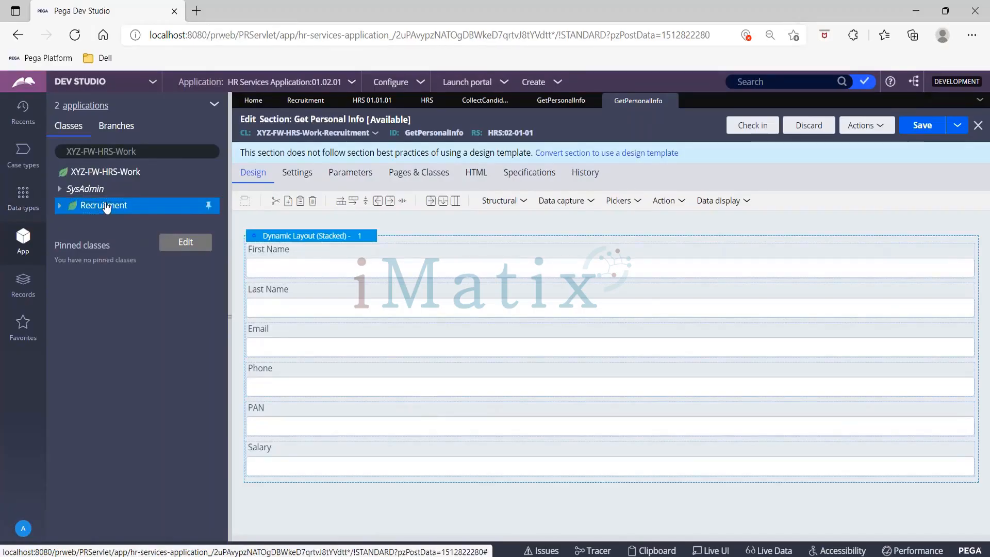
right_click(105, 206)
mouse_move(143, 225)
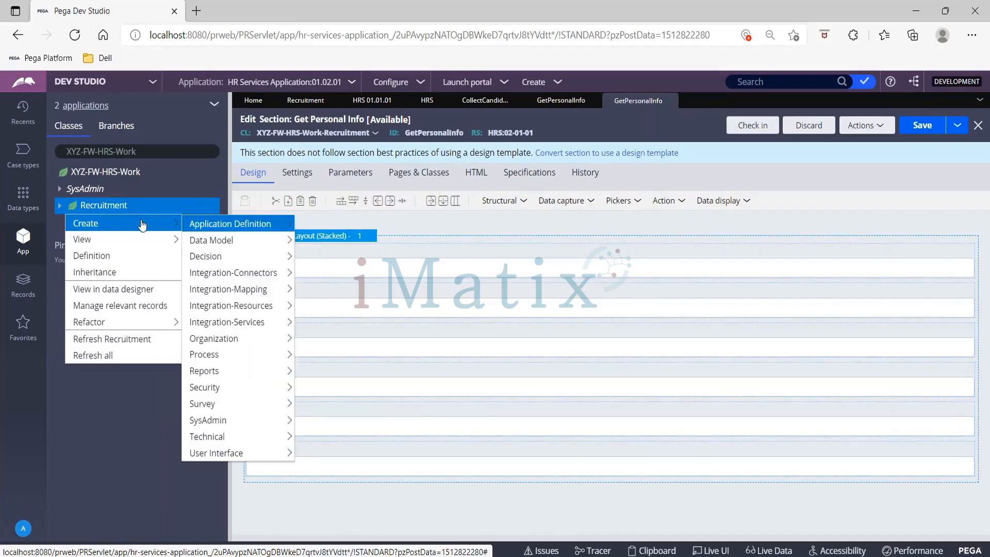
mouse_move(232, 240)
left_click(322, 370)
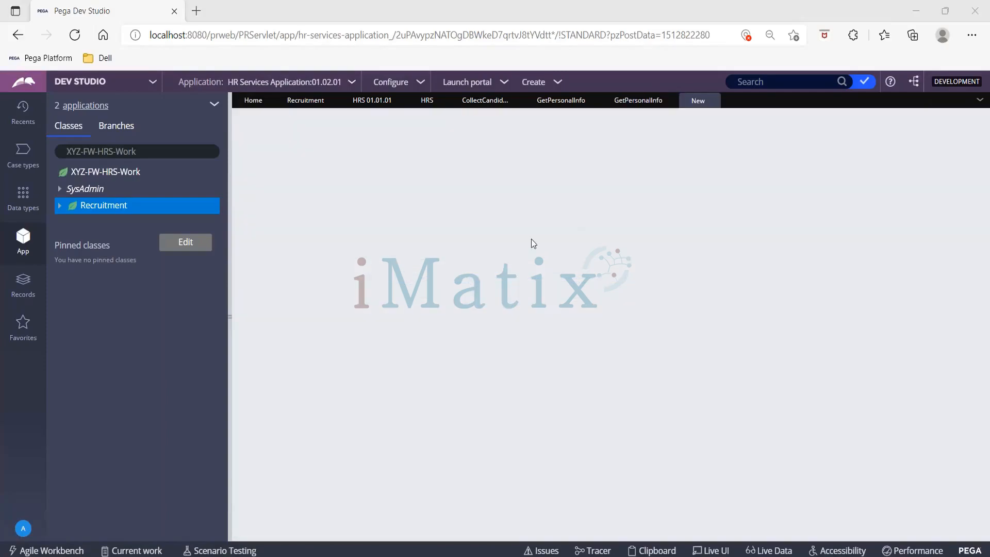
left_click(372, 210)
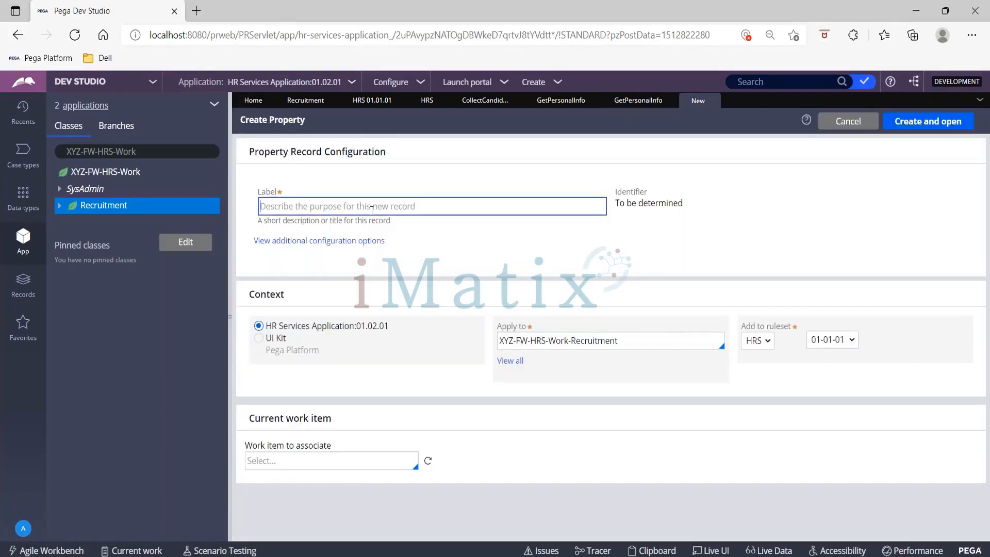
type("Country")
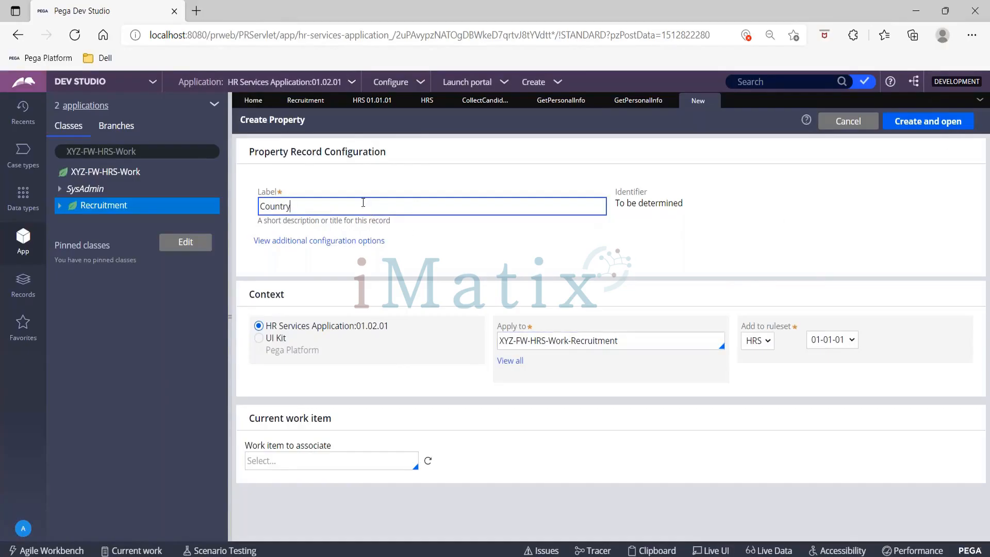
left_click_drag(501, 340, 639, 338)
left_click(925, 122)
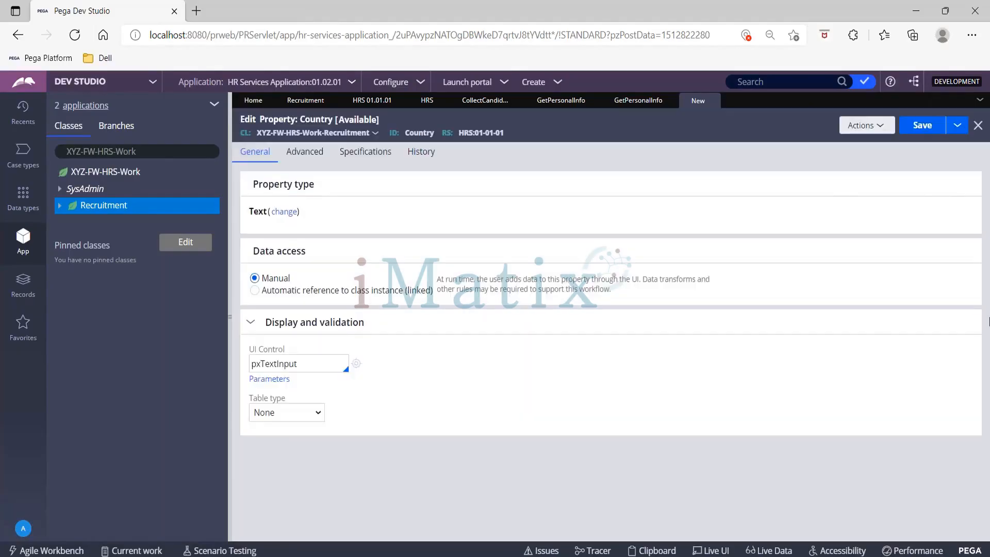
left_click(924, 131)
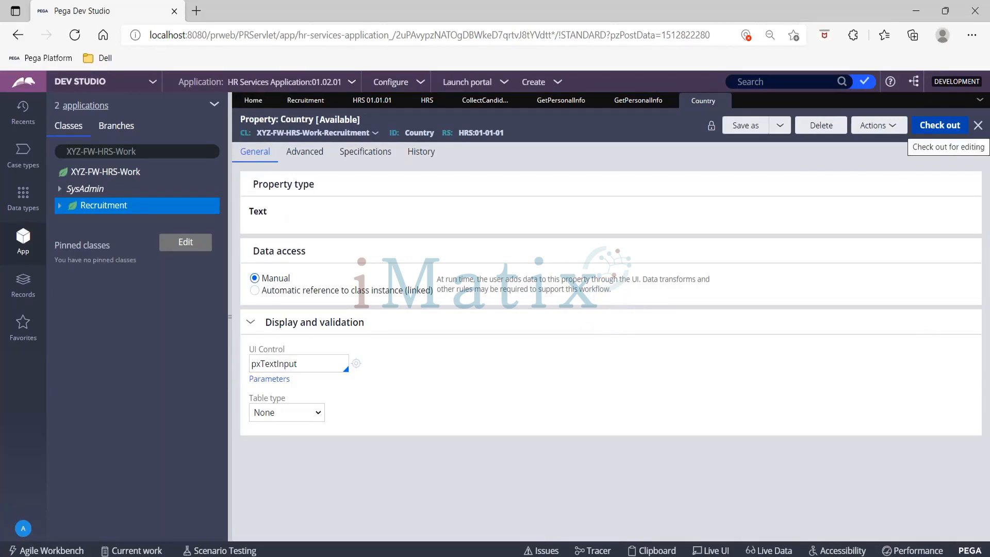
- Add a Dropdown control to the Get Personal Info section between the First Name and Last Name fields
left_click(629, 100)
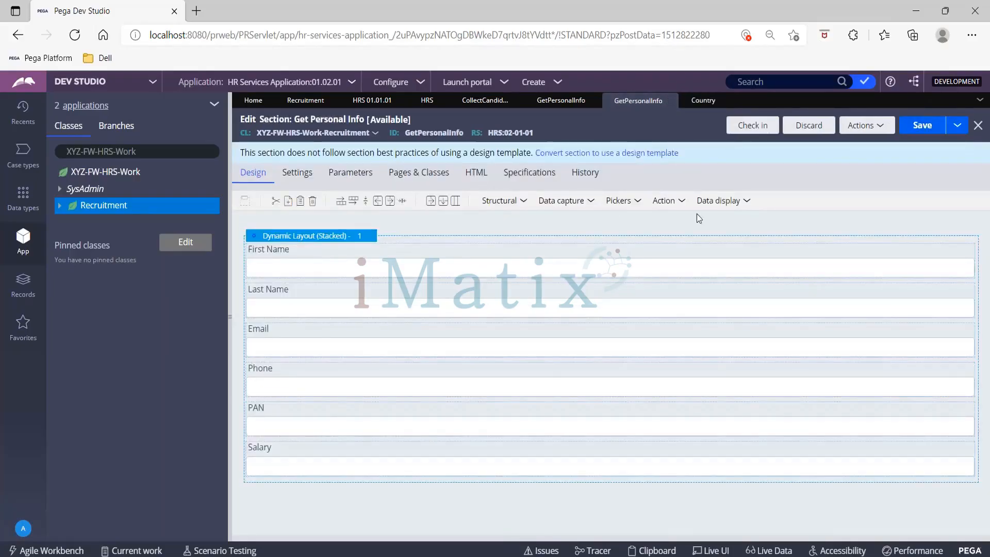
left_click(639, 201)
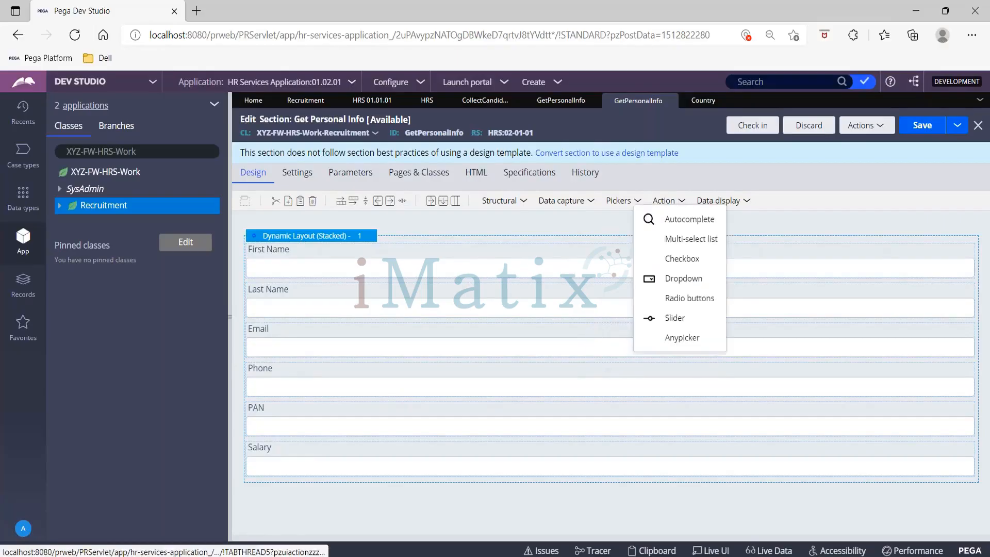
mouse_move(682, 280)
left_mouse_down()
mouse_move(415, 292)
mouse_move(402, 304)
left_mouse_up()
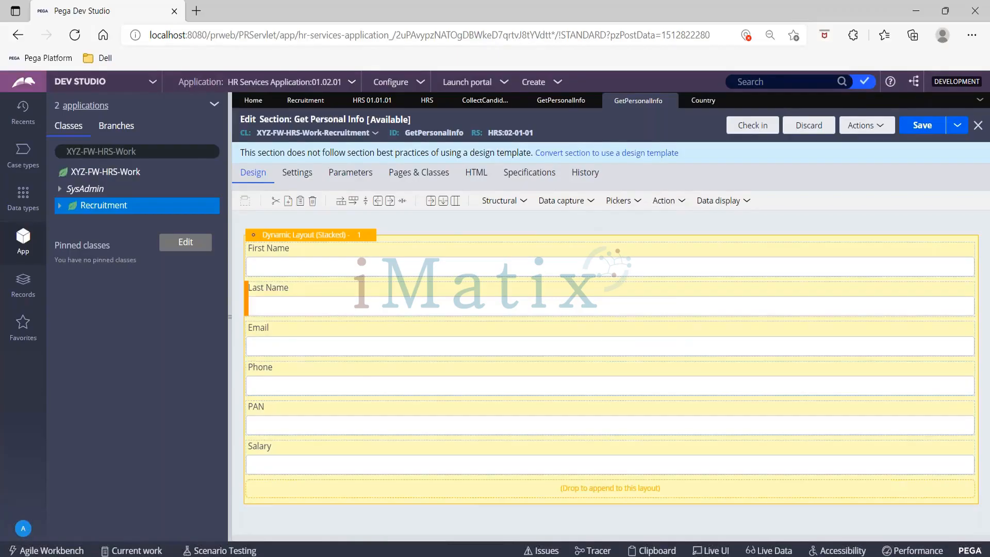
left_click_drag(402, 322, 398, 297)
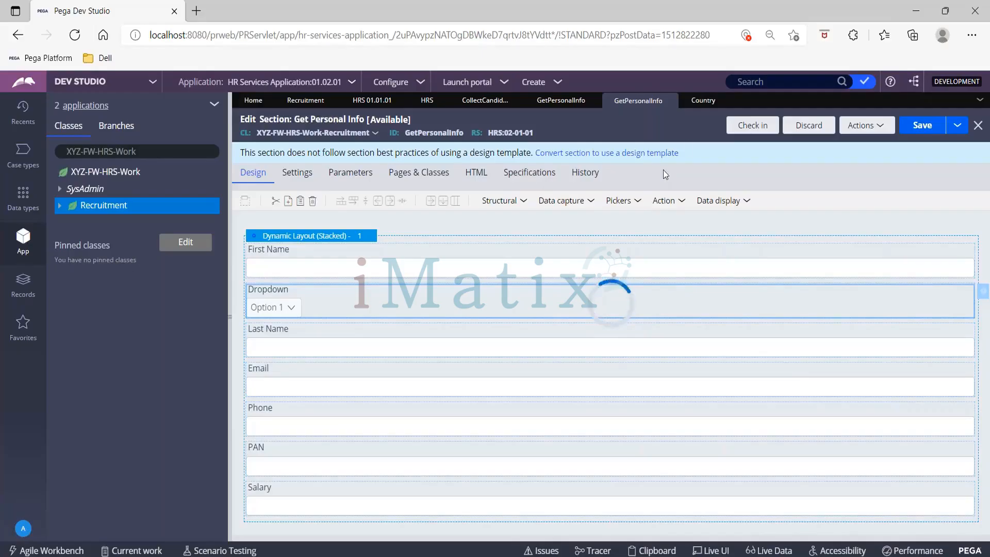
- Bind the new dropdown to the .Country property in its cell properties and submit them
double_click(537, 310)
left_click(537, 311)
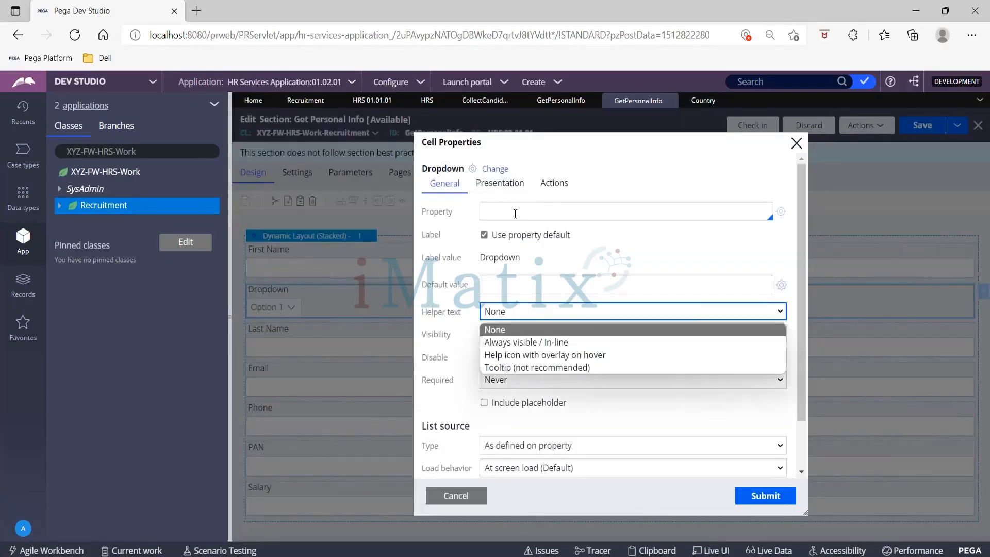
left_click(515, 213)
type(".c")
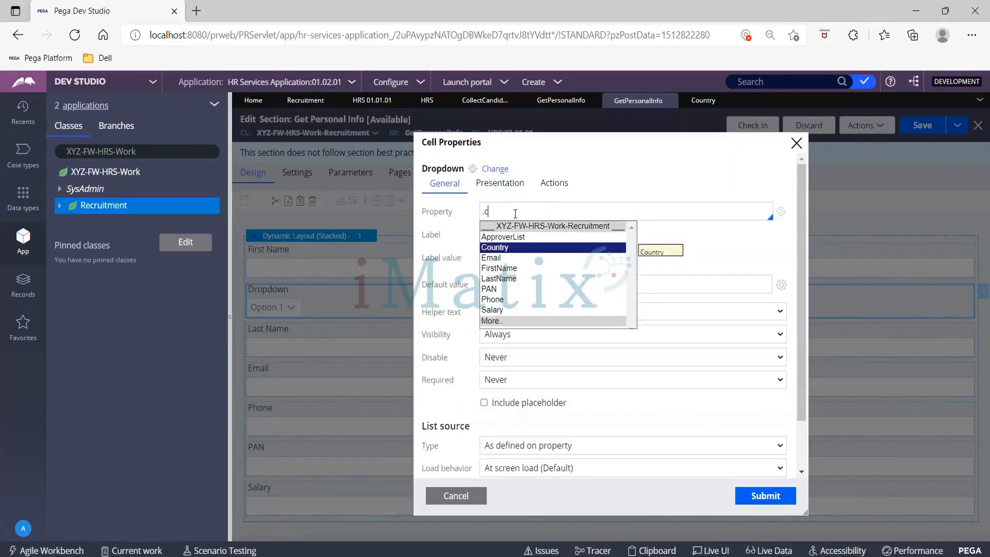
type("ou")
key("Return")
type("n")
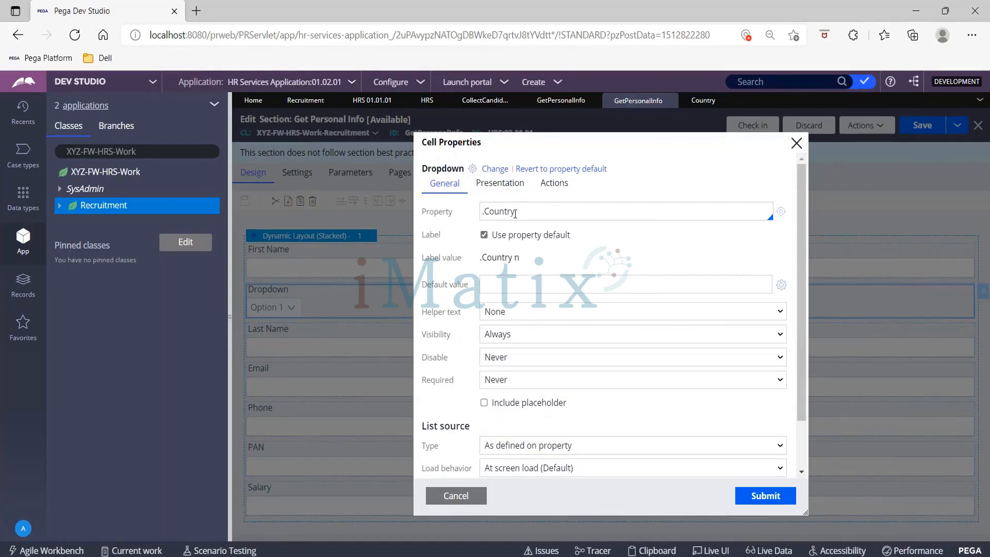
key("BackSpace")
key("Return")
left_click(759, 498)
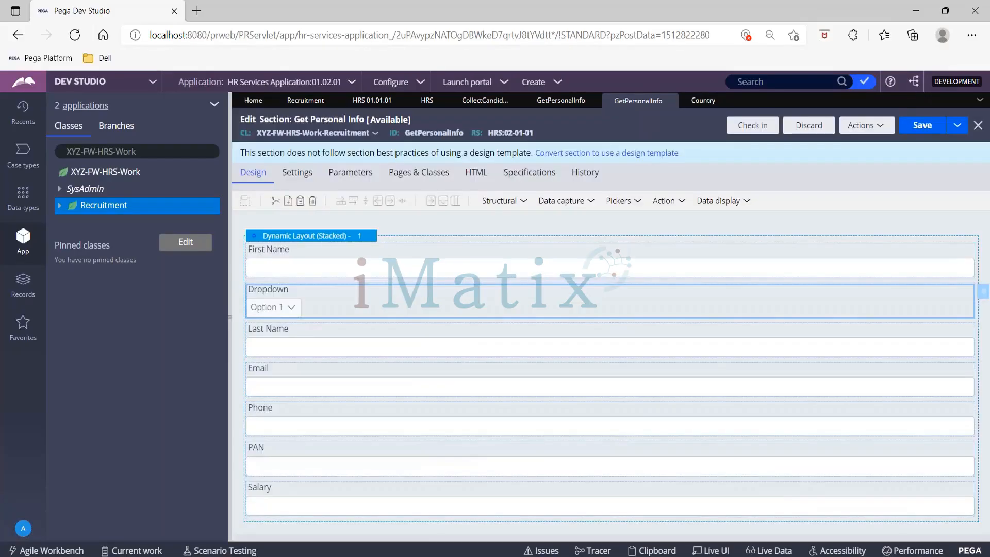
- Check out the Country property, set its table type to Local List and enter India as the first table value
left_click(704, 102)
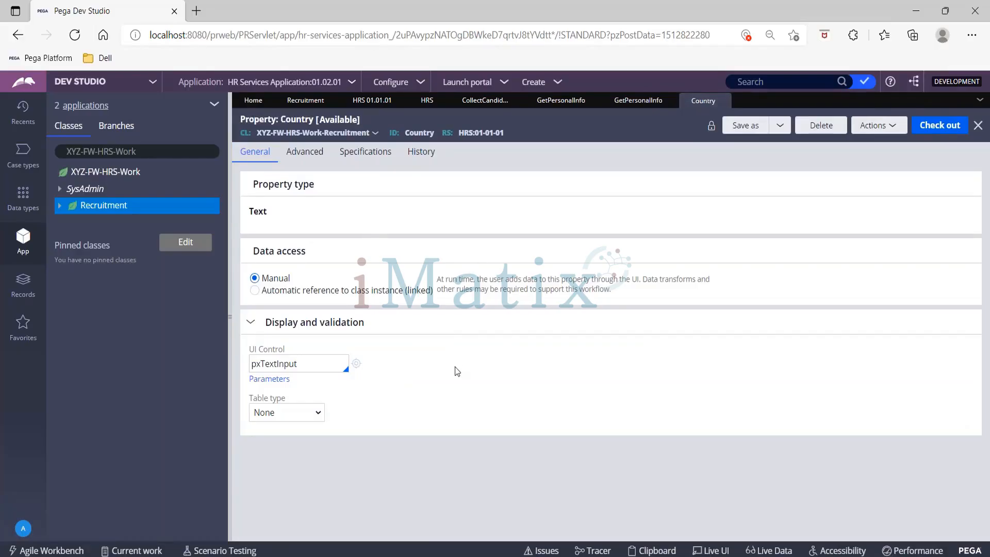
left_click(302, 416)
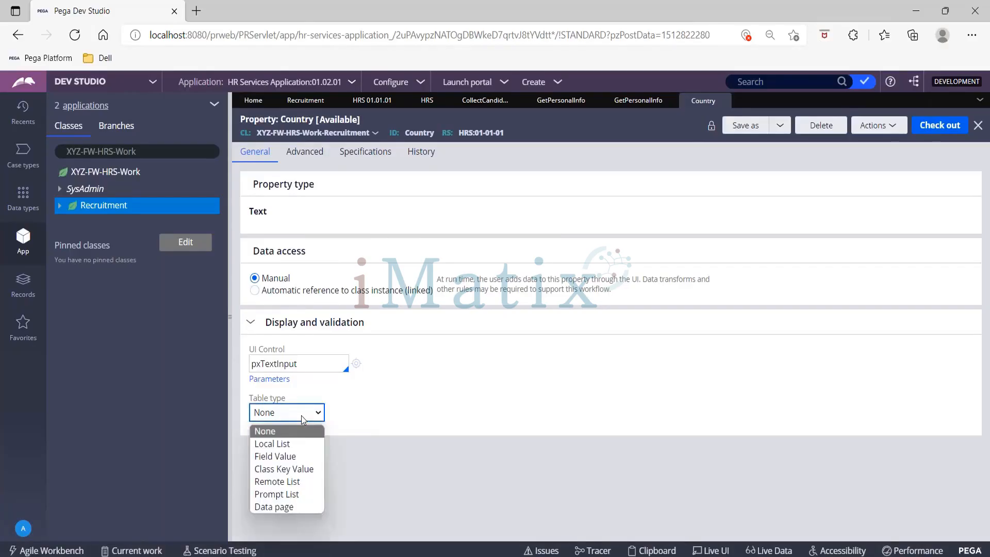
left_click(298, 447)
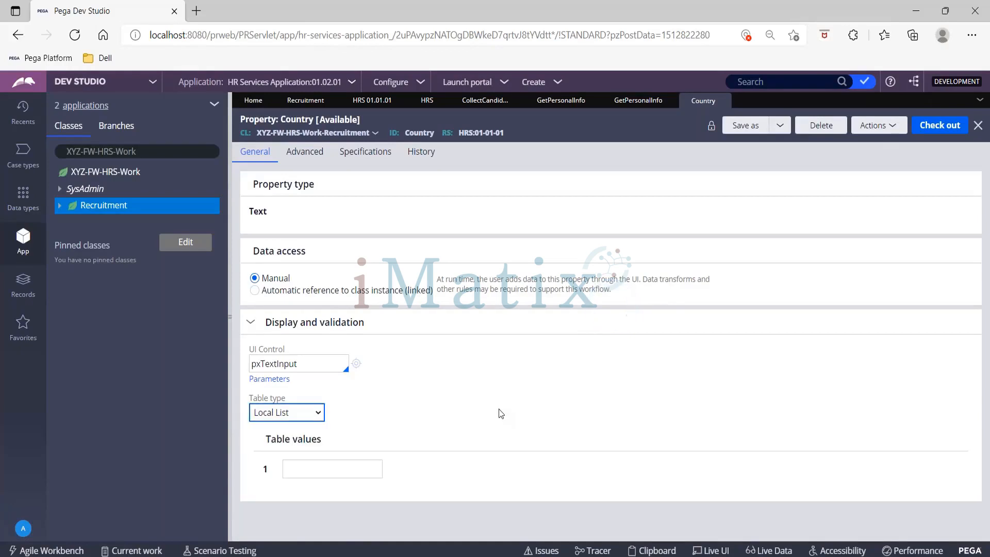
left_click(366, 466)
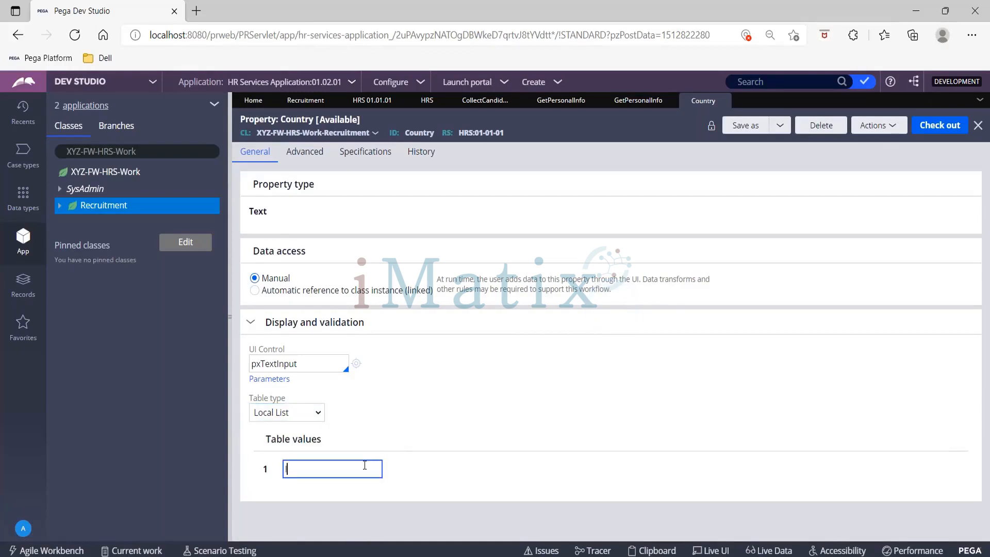
type("India")
key("Return")
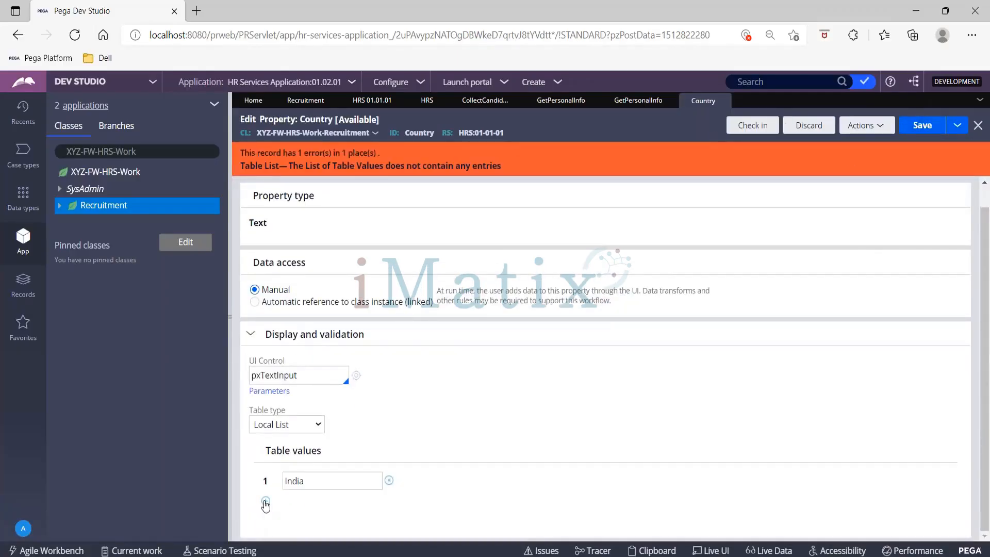
- Add China, US, UK and Russia as further table values of the Country property
left_click(264, 502)
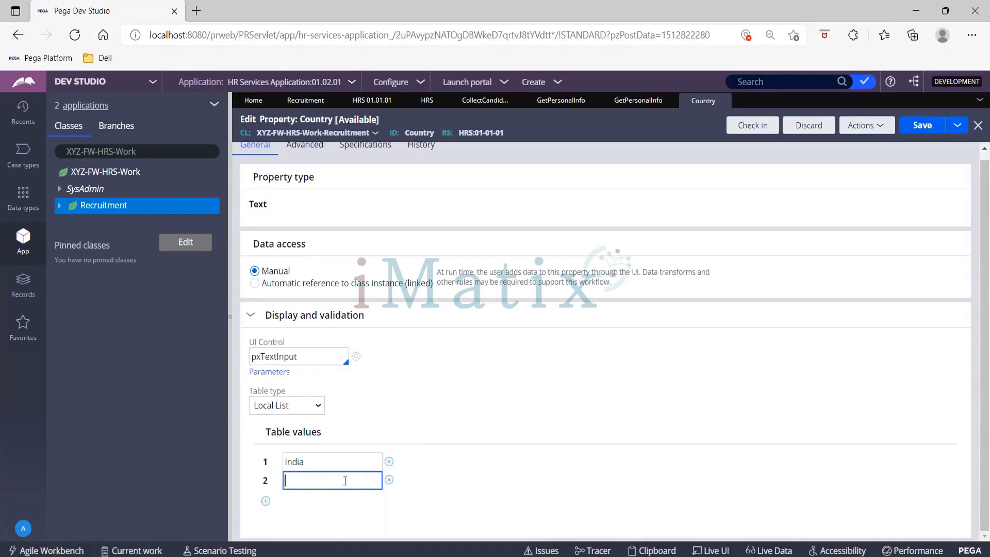
type("China")
left_click(266, 501)
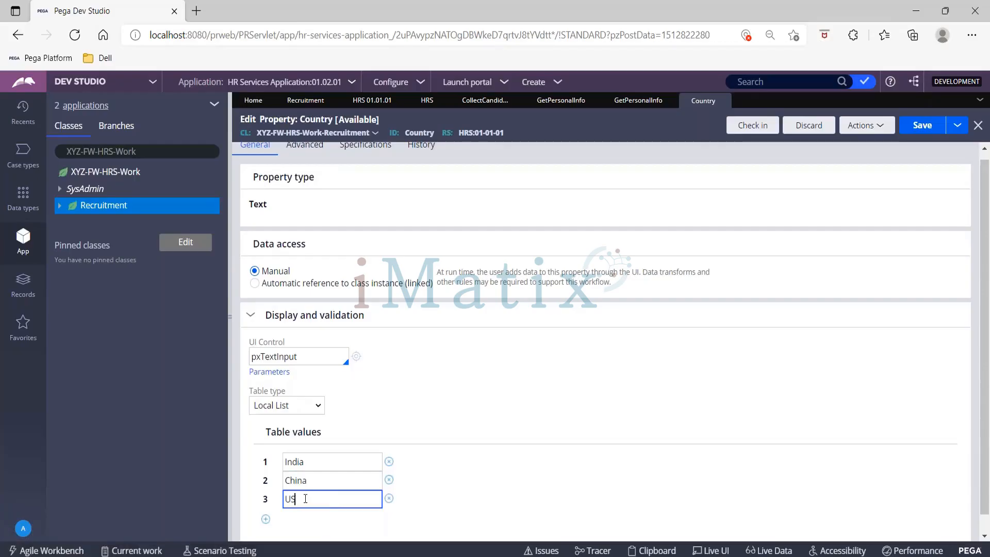
left_click(266, 518)
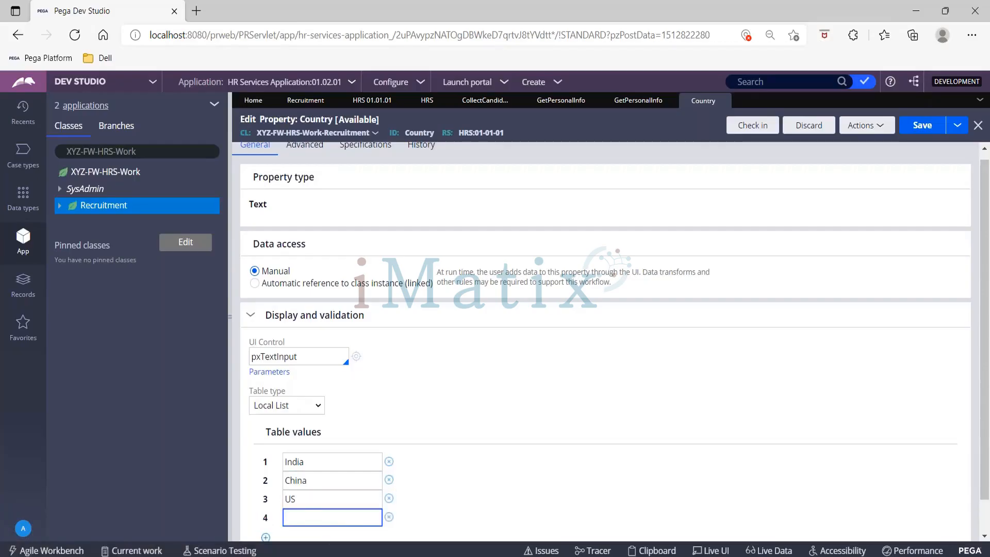
key("Tab")
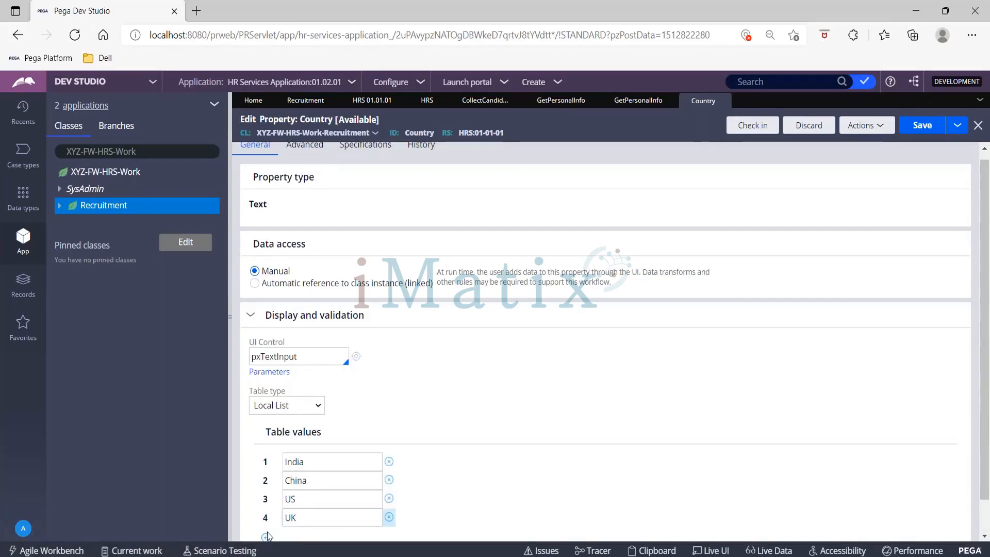
left_click(267, 540)
scroll(497, 375, "down", 1)
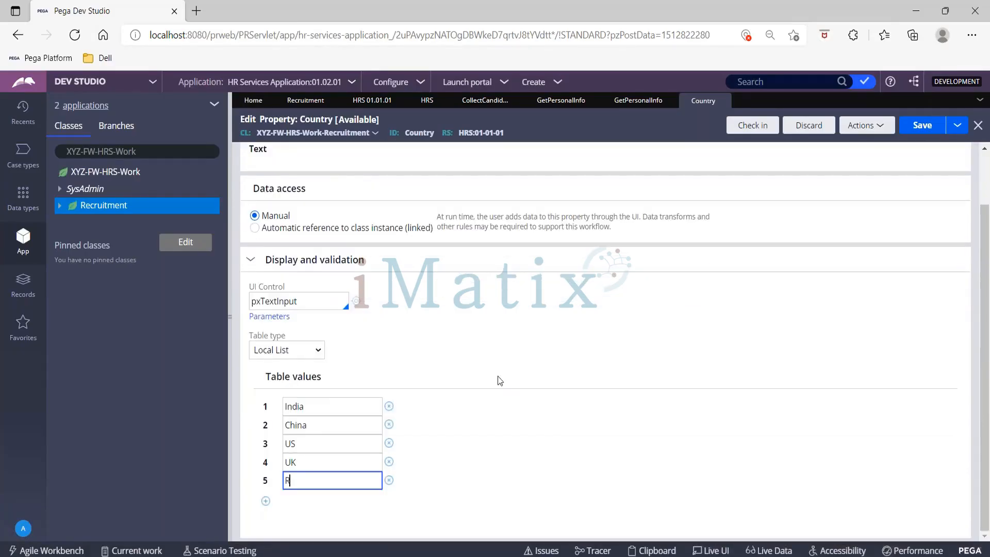
type("Russia")
key("Tab")
- Save the Country property and check it in with the comment WIP
left_click(921, 128)
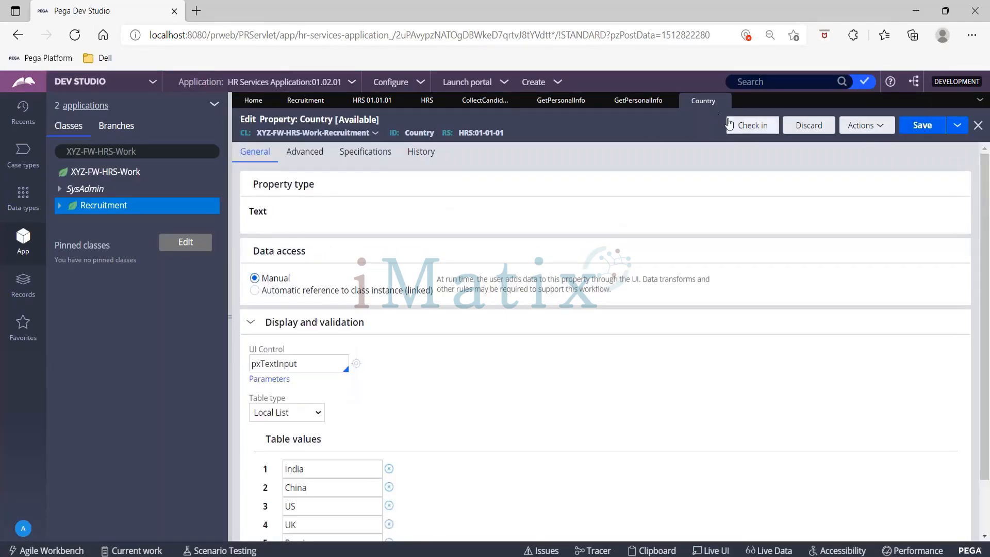
left_click(754, 126)
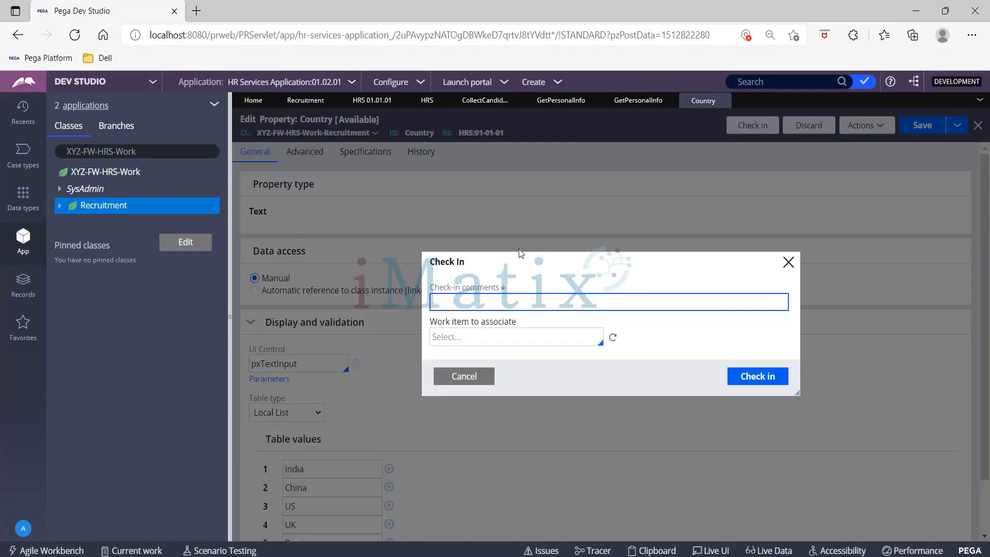
type("WIP")
left_click(765, 376)
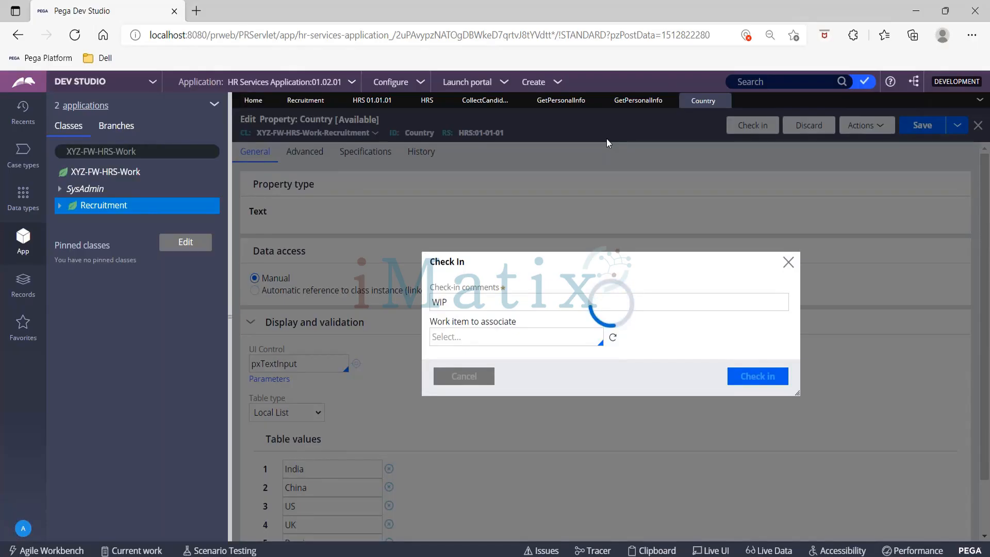
- Return to the Get Personal Info section and try to save it with the Country dropdown
left_click(638, 100)
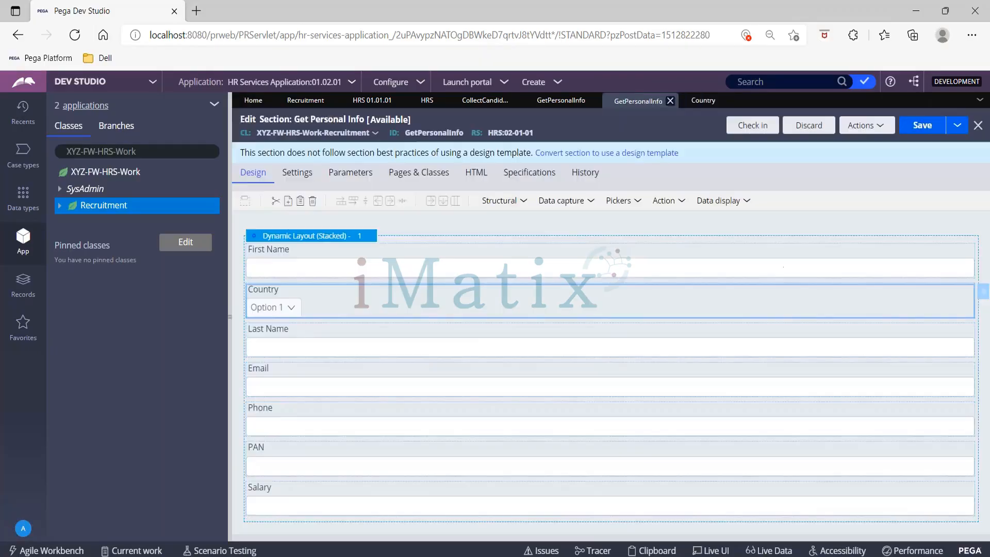
left_click(920, 137)
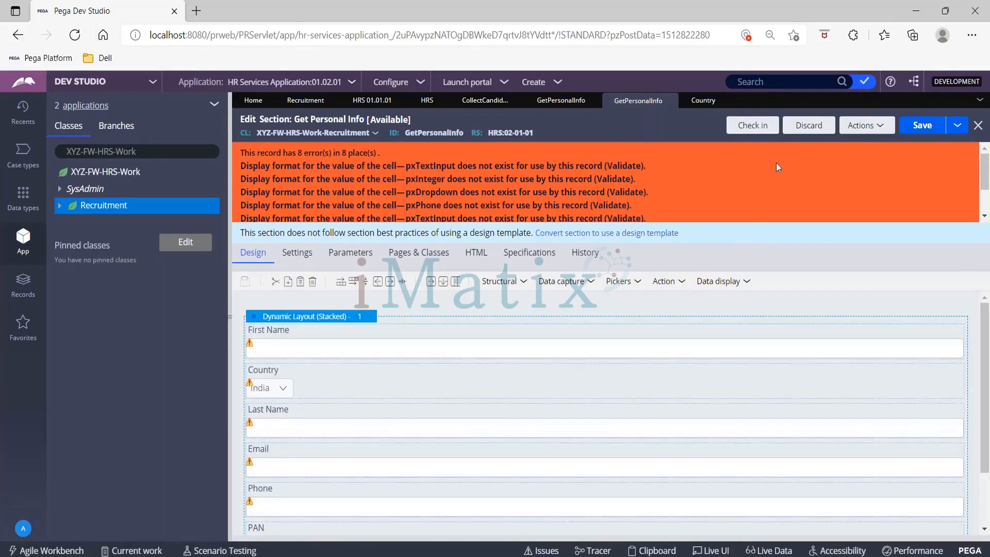
left_click(922, 127)
- Inspect the First Name cell's properties and reopen the section from the Get Personal Info flow action
left_click(434, 338)
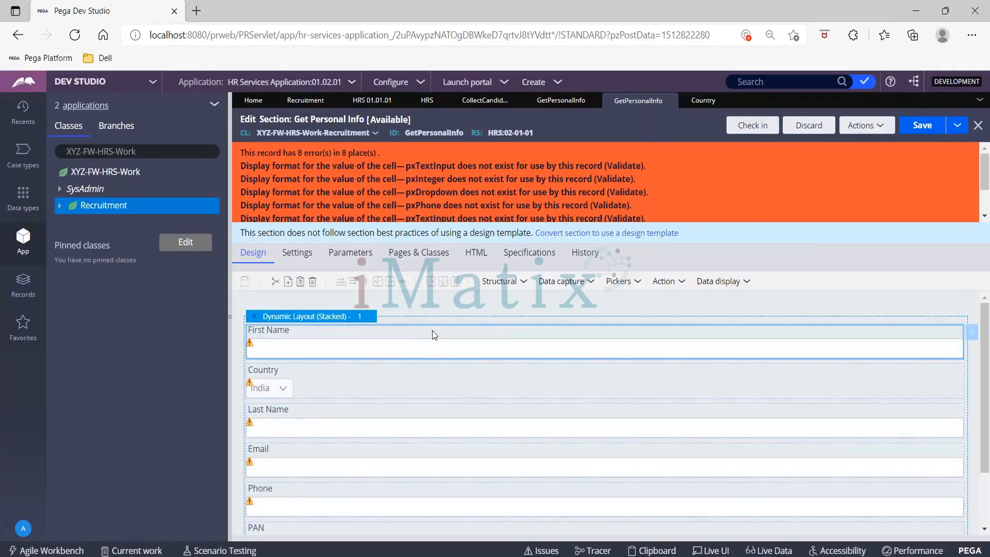
left_click(499, 134)
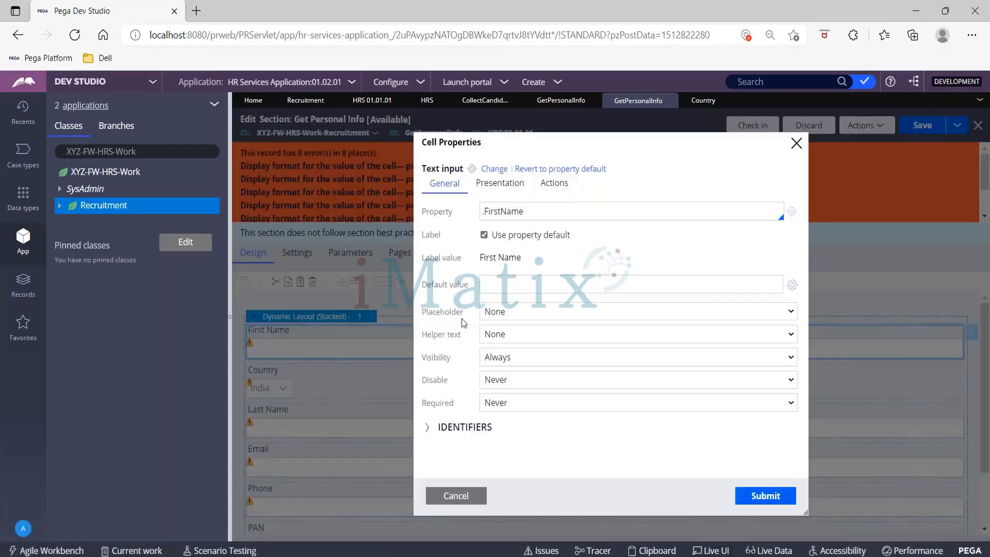
left_click(797, 143)
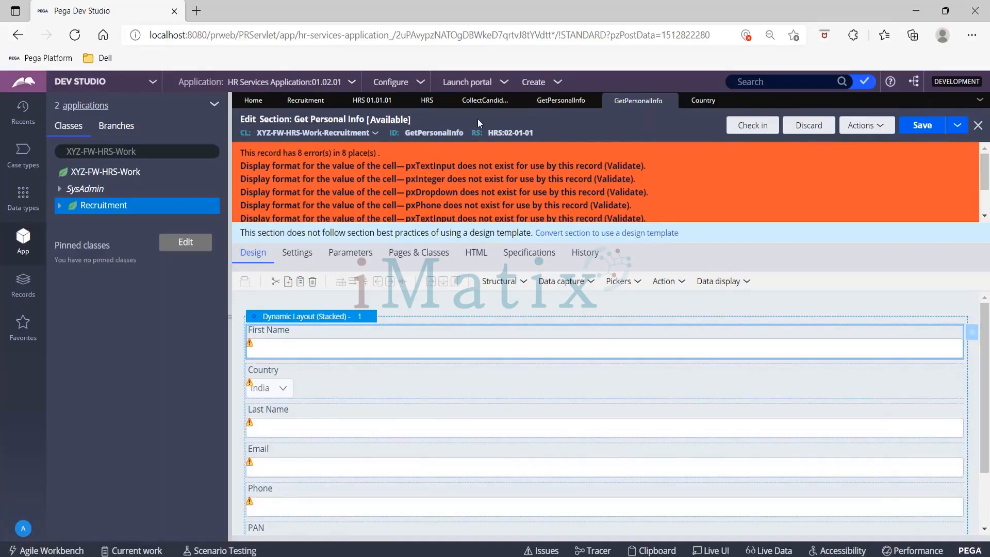
left_click(544, 102)
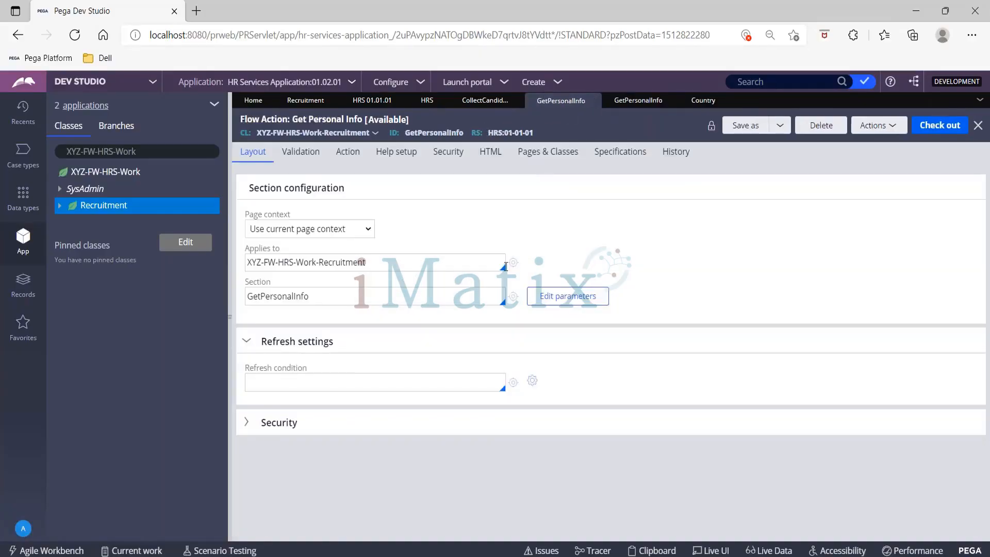
left_click(514, 297)
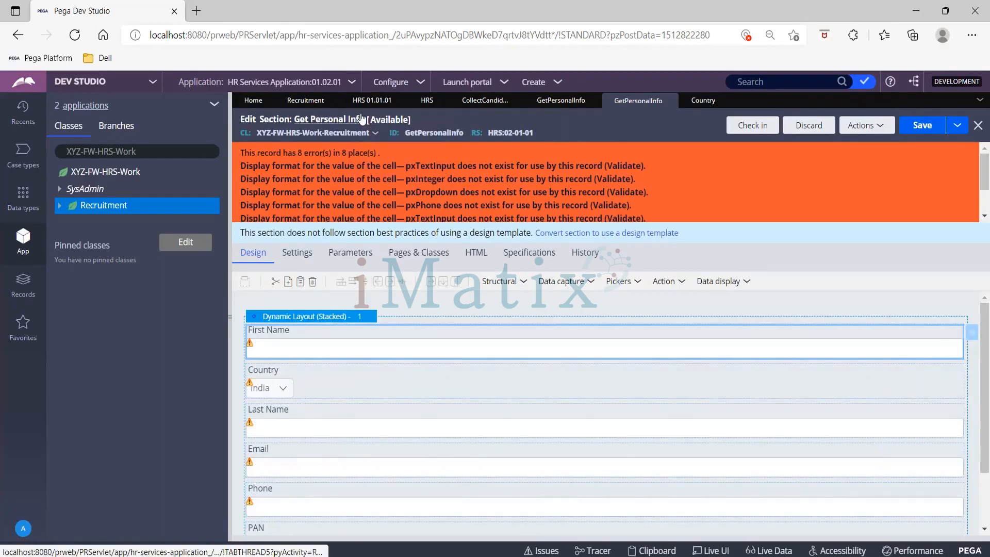
- Open the GetPersonalInfo section from the HRS ruleset's list of rules checked out from version 02-01-01
left_click(371, 100)
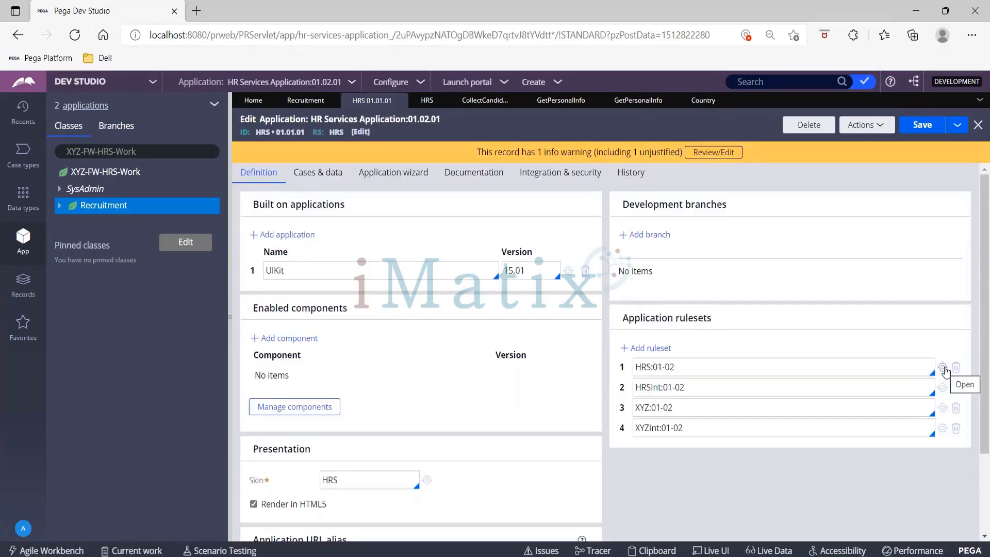
left_click(945, 370)
scroll(285, 460, "down", 3)
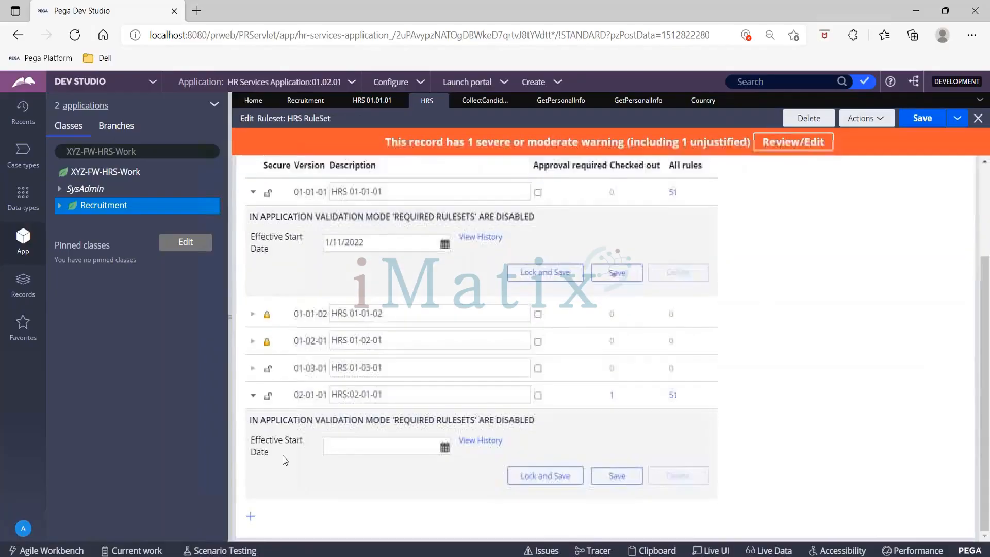
left_click(613, 396)
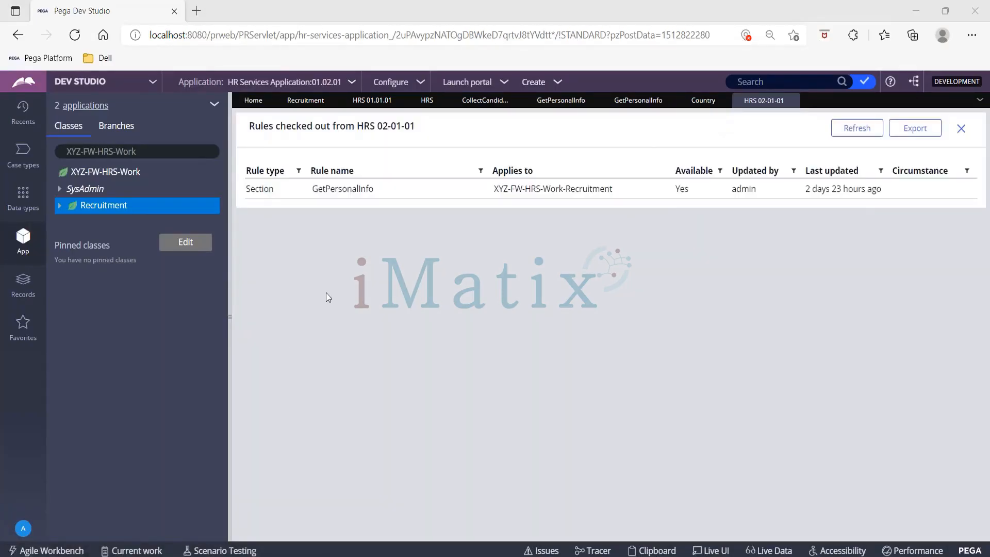
left_click(512, 189)
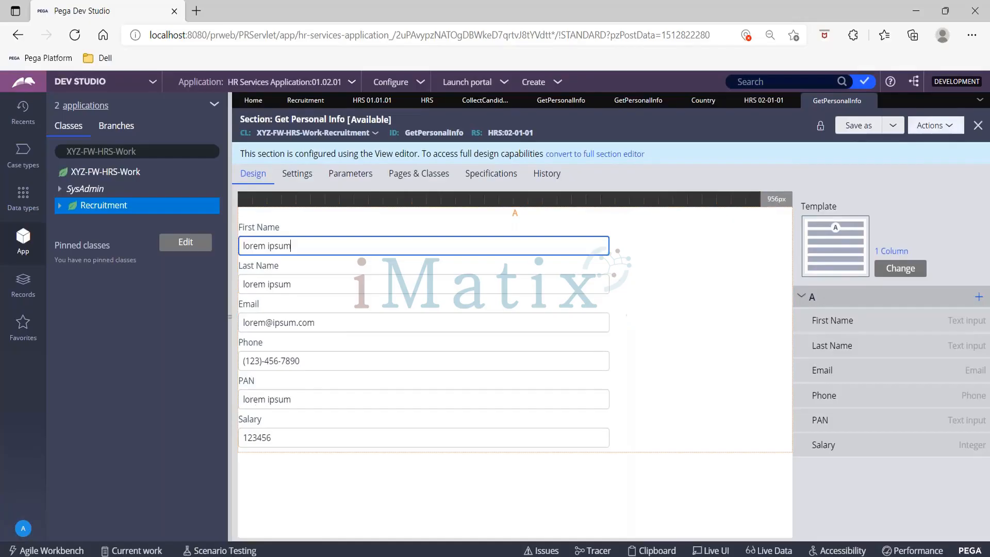
- Review the section's available actions and save options, and recheck the HRS ruleset versions and the checked-out rules list
left_click(958, 129)
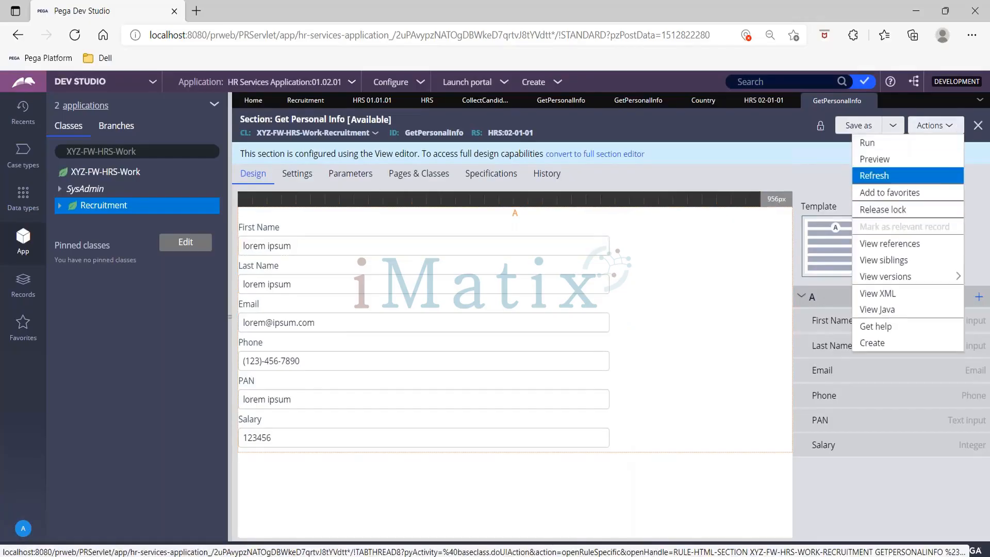
left_click(893, 126)
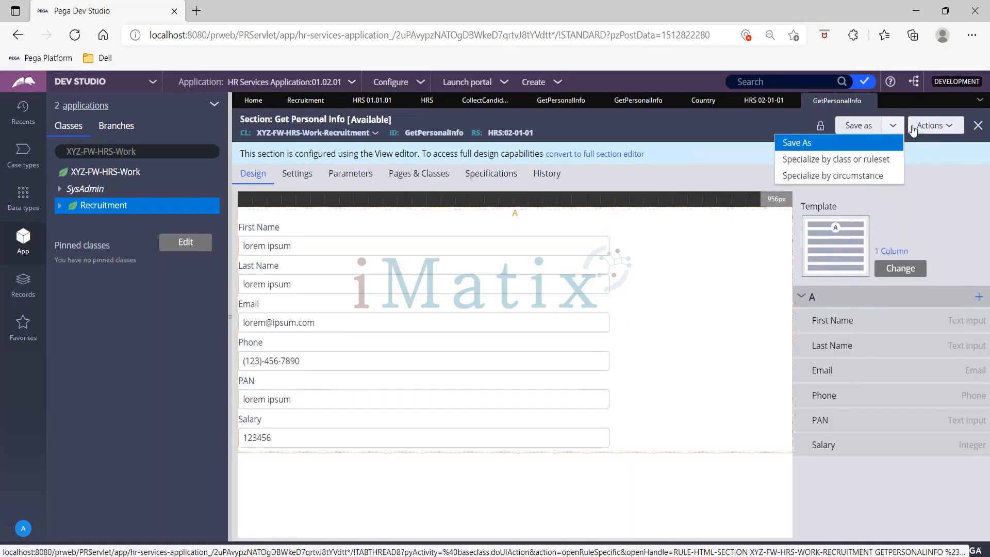
left_click(949, 129)
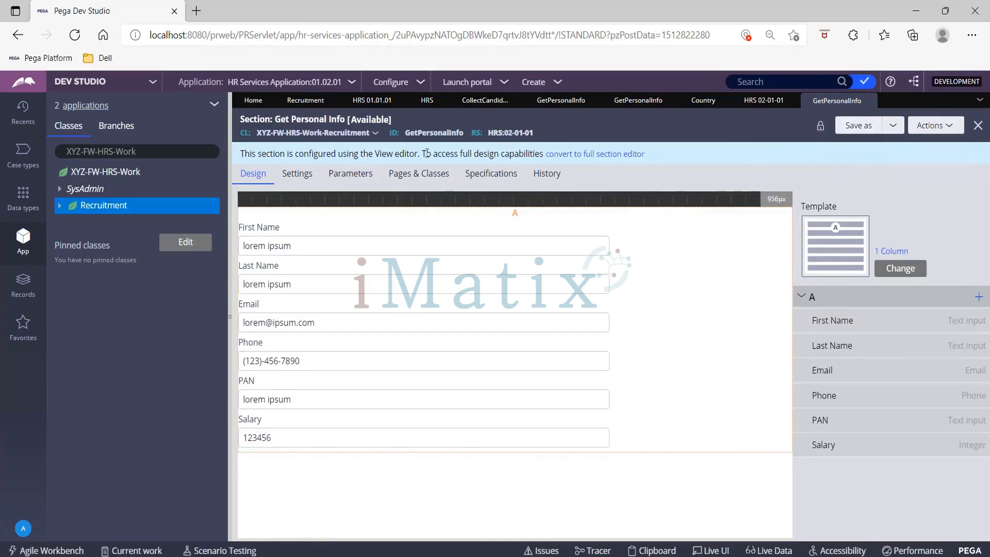
left_click(362, 102)
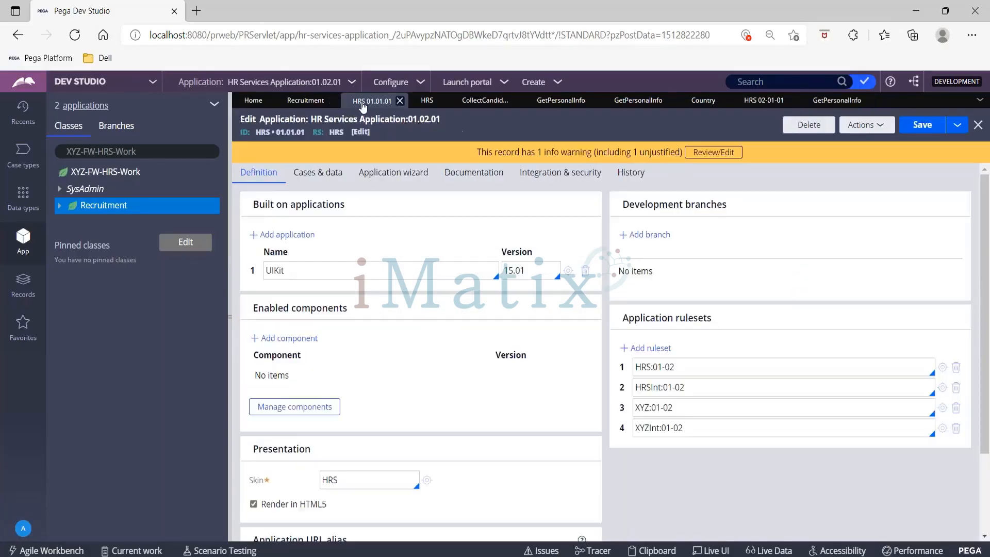
left_click(422, 103)
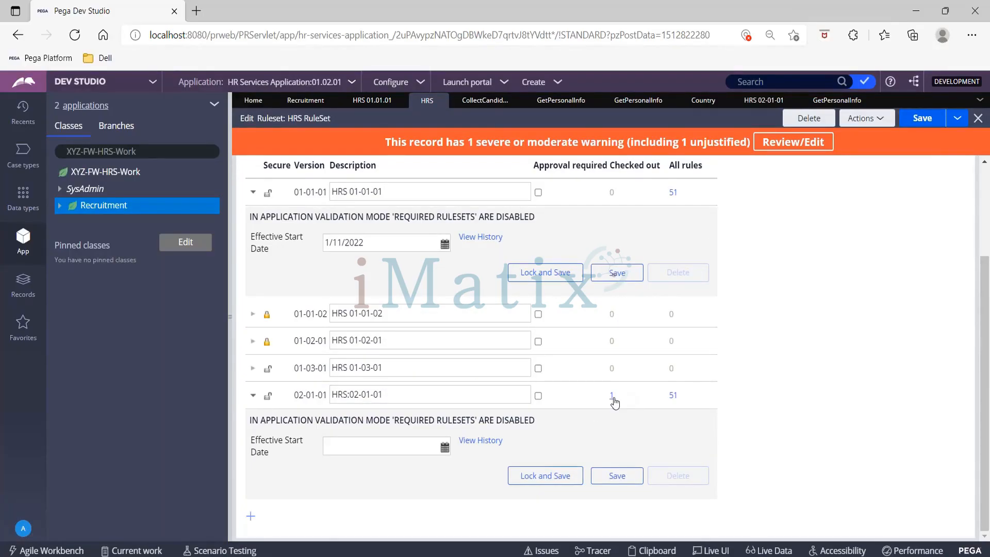
left_click(372, 100)
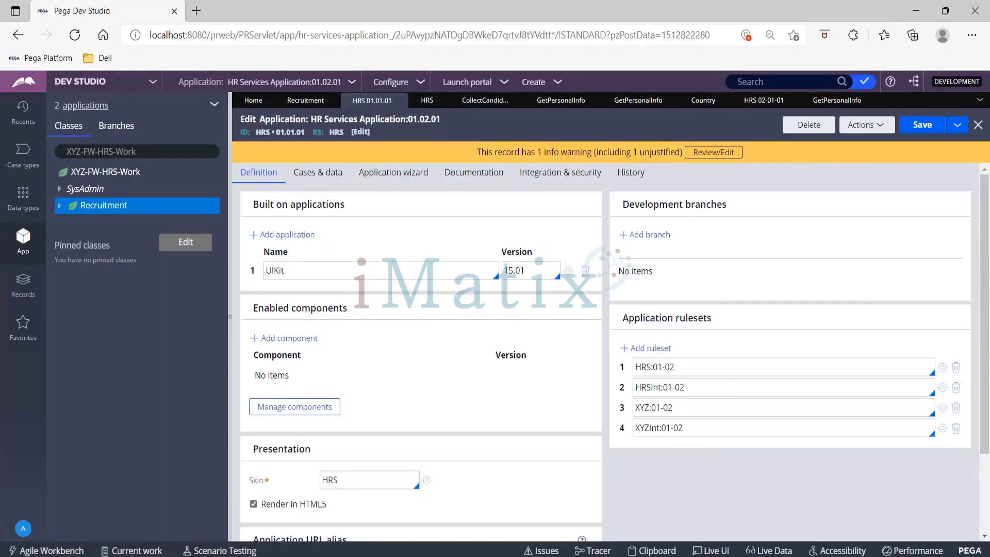
left_click(772, 103)
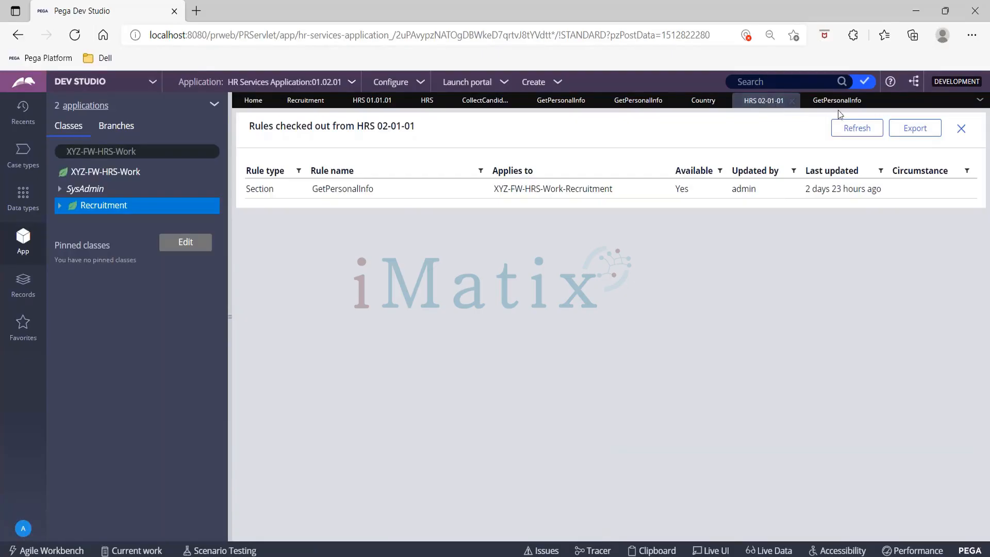
left_click(811, 101)
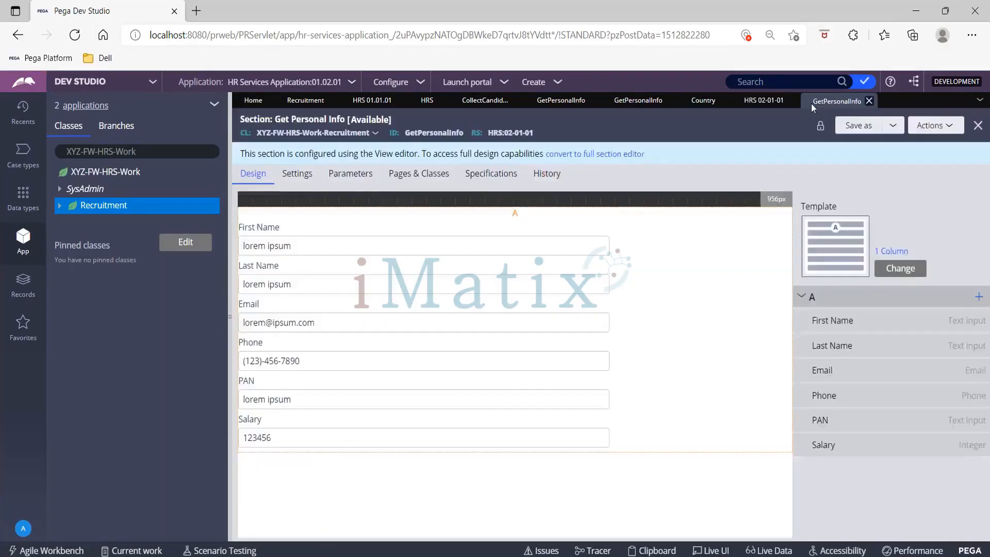
- Release the lock on the Get Personal Info section opened from the checked-out rules list
left_click(893, 126)
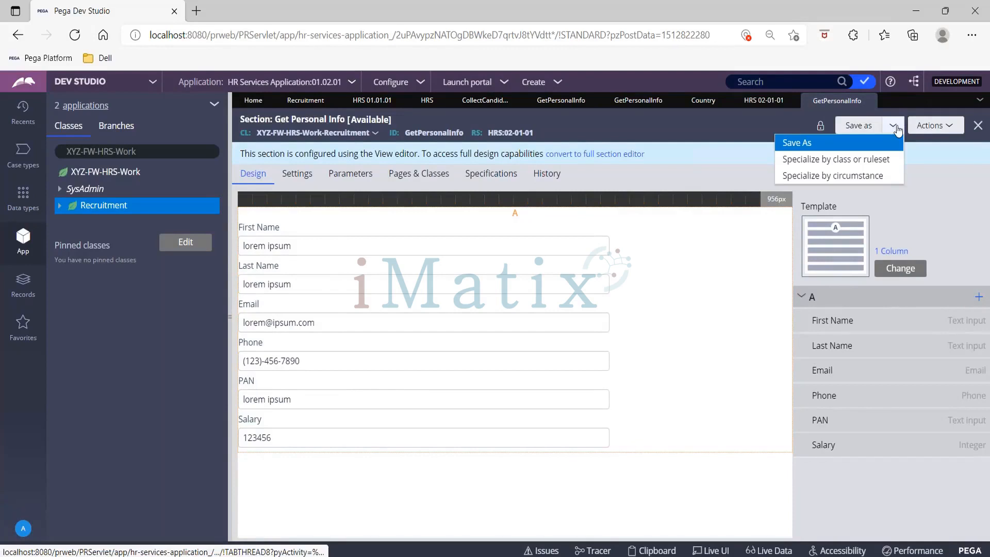
left_click(939, 129)
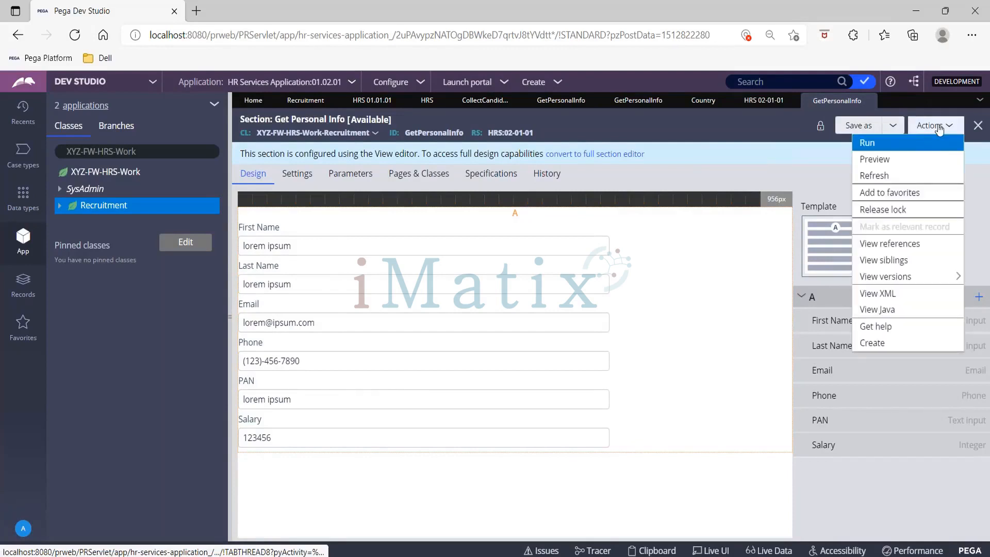
left_click(906, 217)
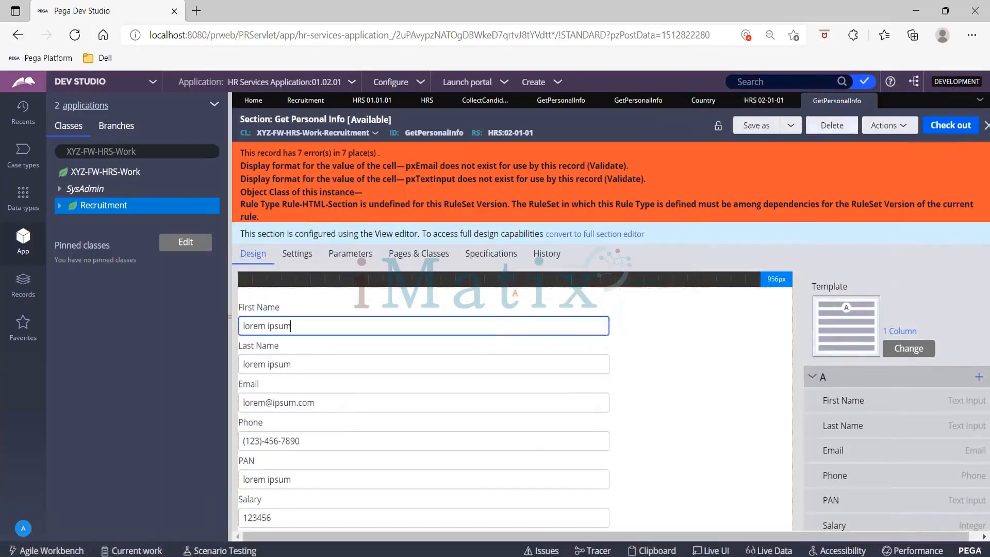
- Try to delete the Get Personal Info section with NA as the reason for deletion
left_click(845, 130)
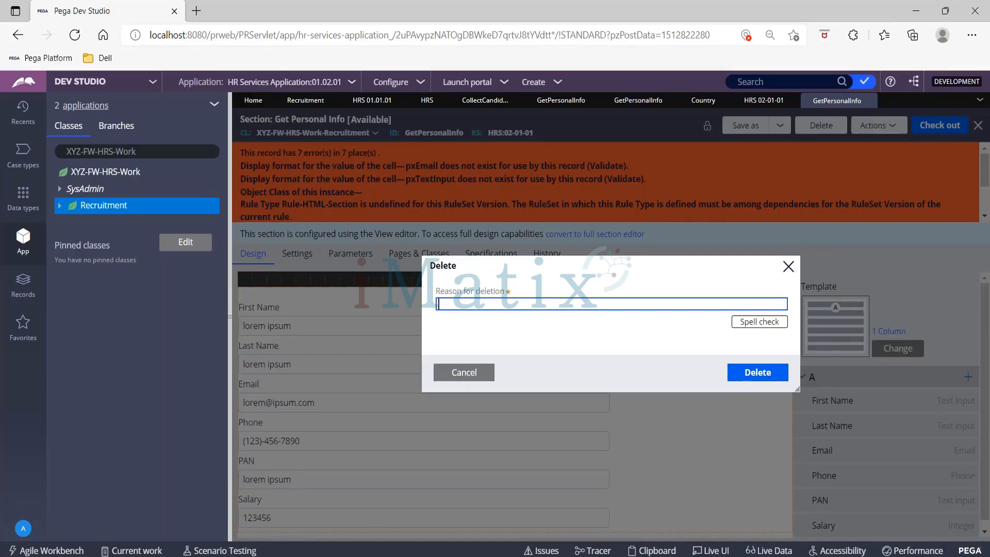
left_click(772, 376)
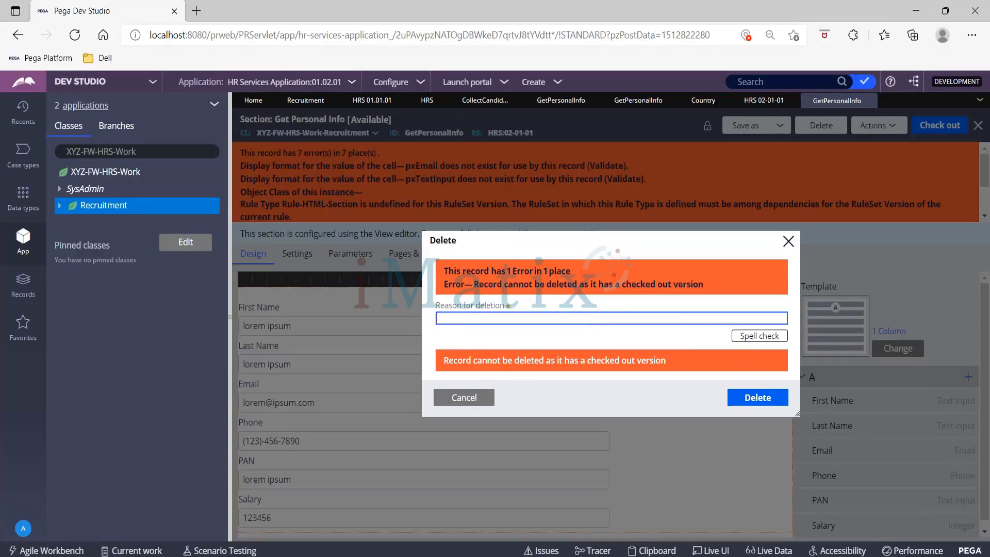
key("Escape")
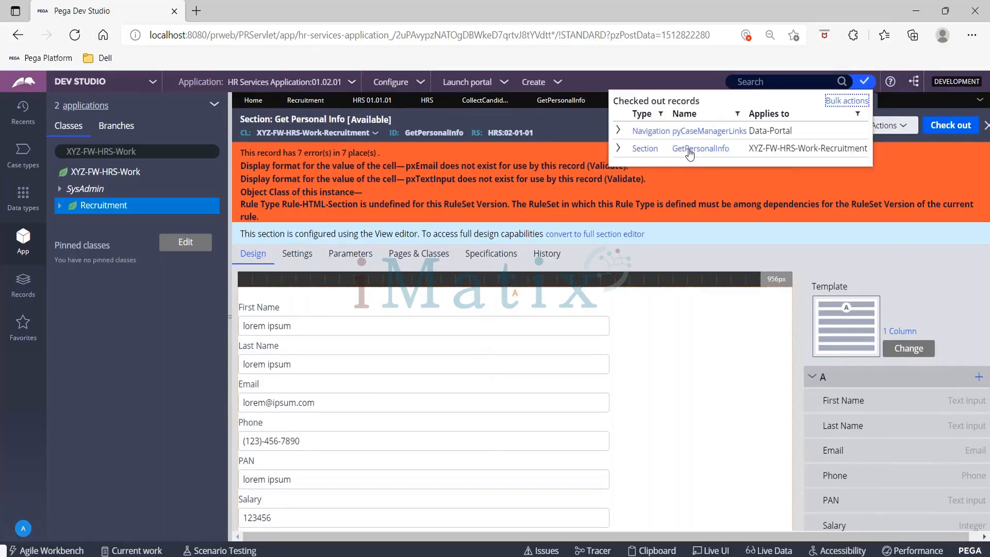
- Find the checked-out copy of the Get Personal Info section that contains the Country dropdown and discard its check out
left_click(649, 149)
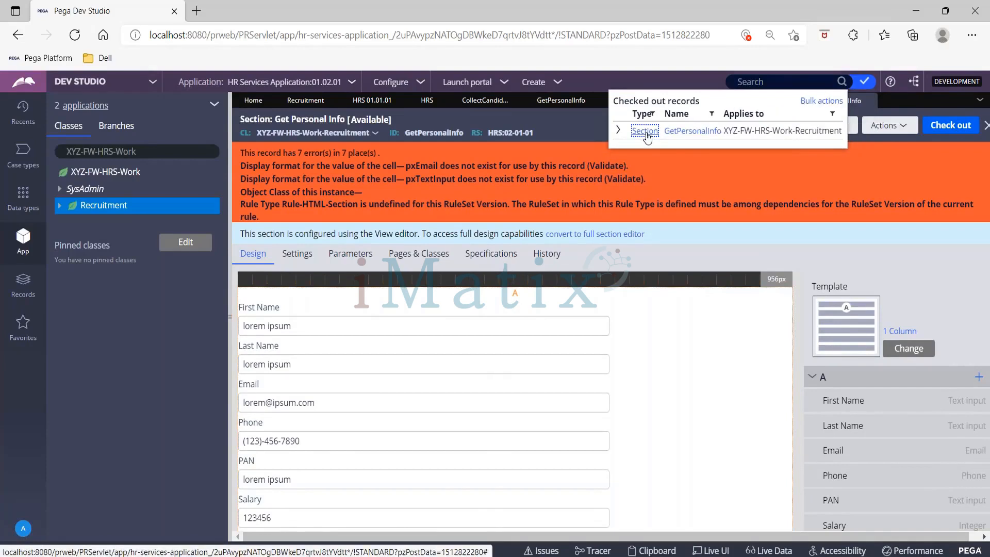
left_click(692, 131)
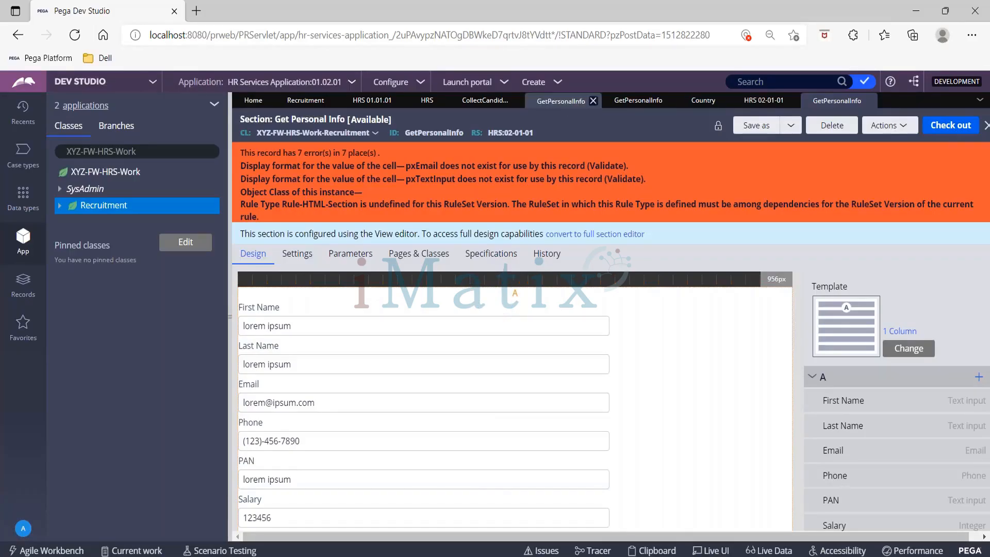
left_click(638, 101)
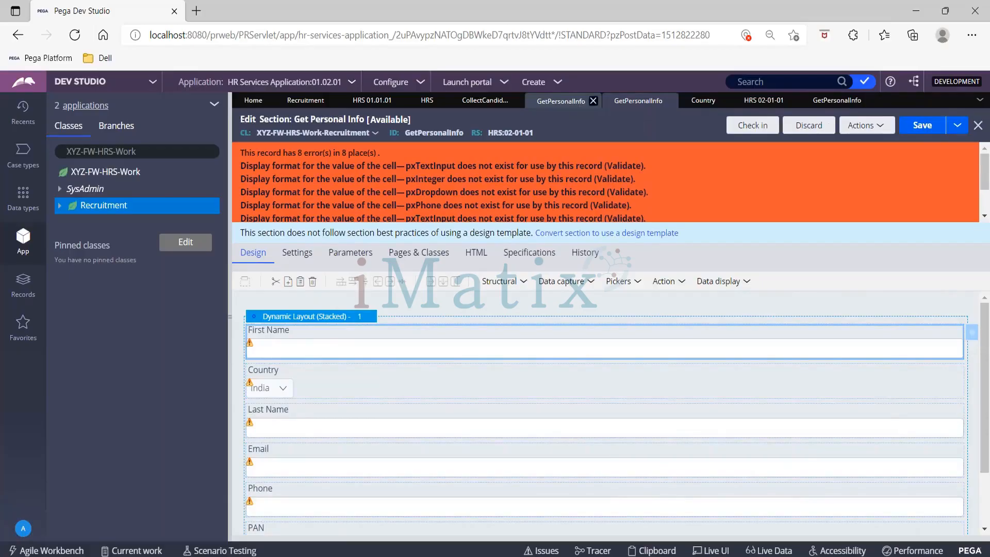
left_click(561, 101)
left_click(626, 103)
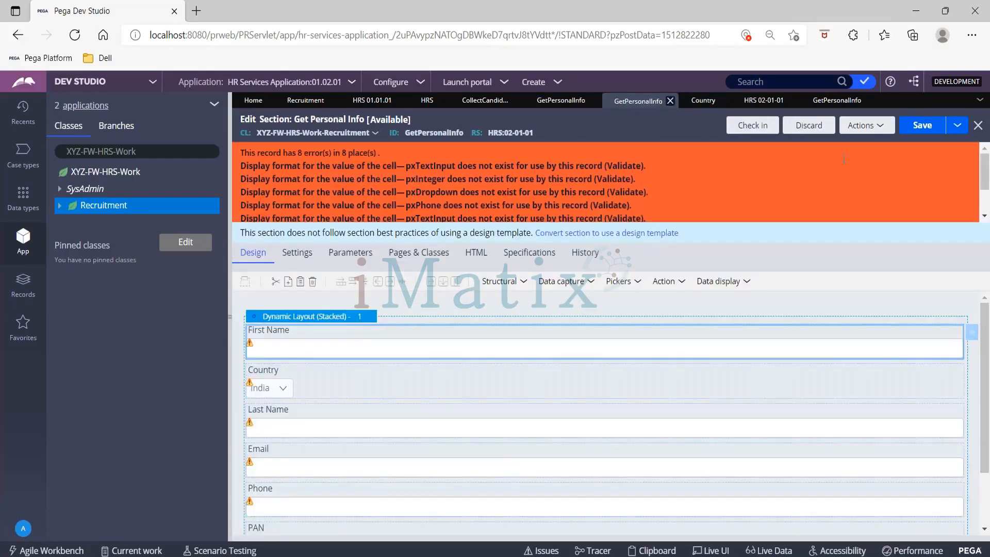
left_click(826, 128)
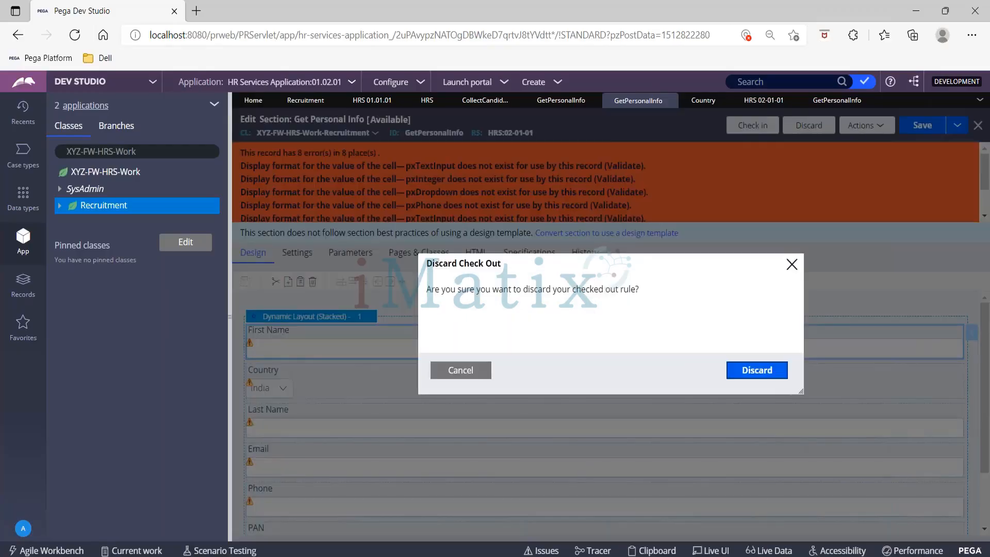
left_click(758, 371)
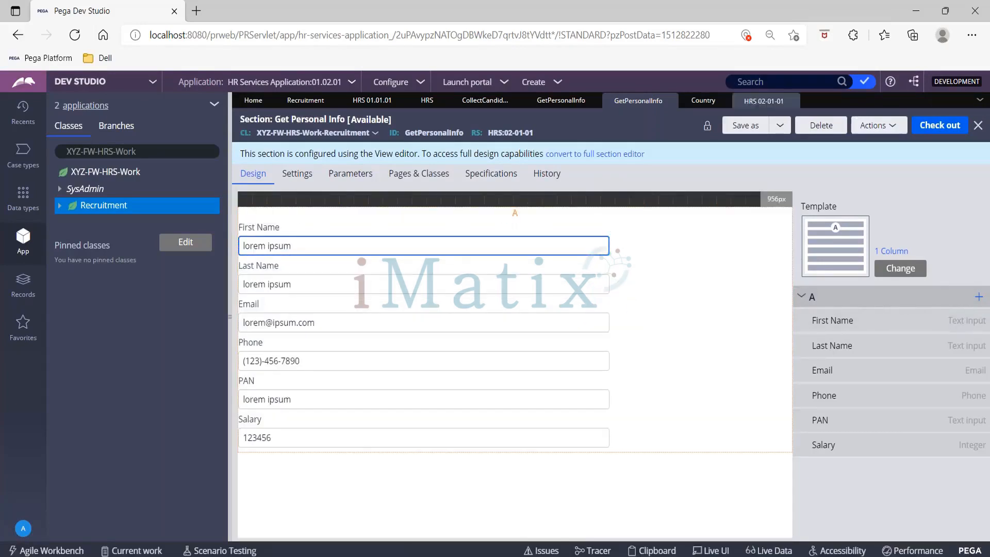
- Refresh the list of rules checked out from HRS 02-01-01 and close it
left_click(754, 104)
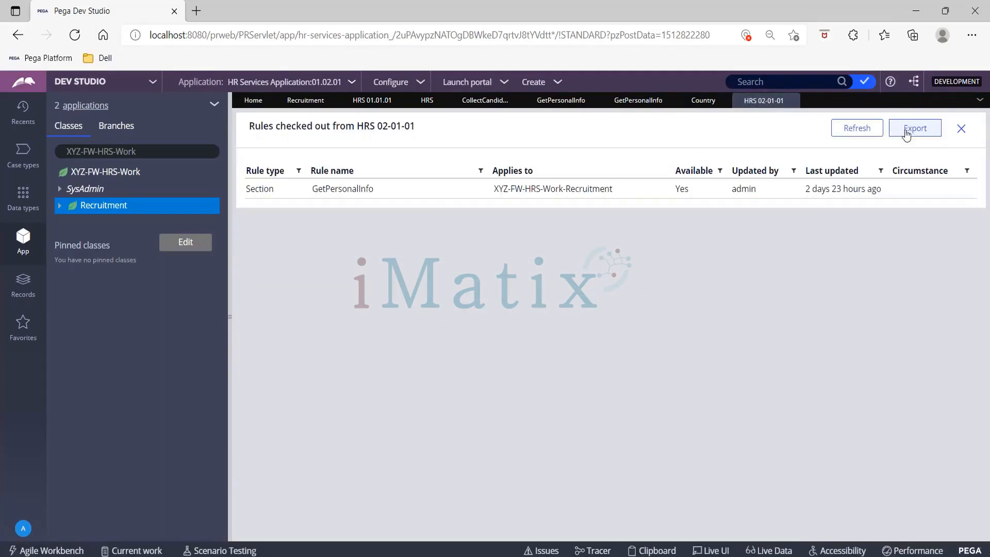
left_click(870, 130)
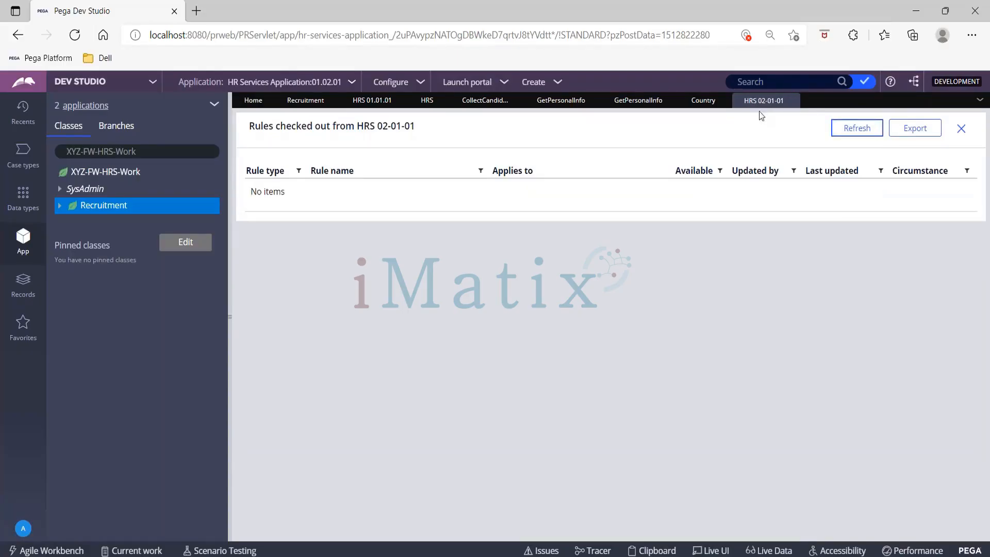
left_click(790, 101)
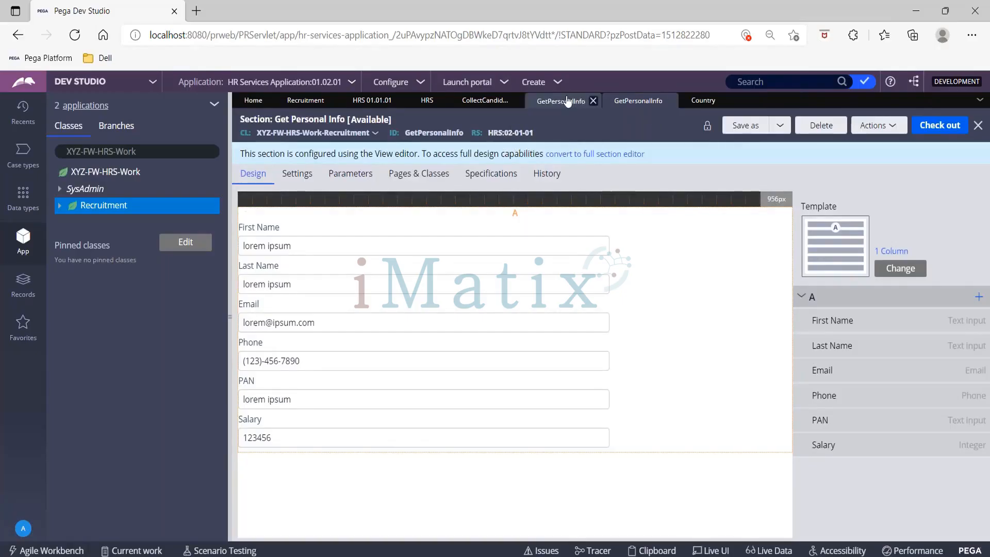
- Refresh the base version of the Get Personal Info section
mouse_move(629, 105)
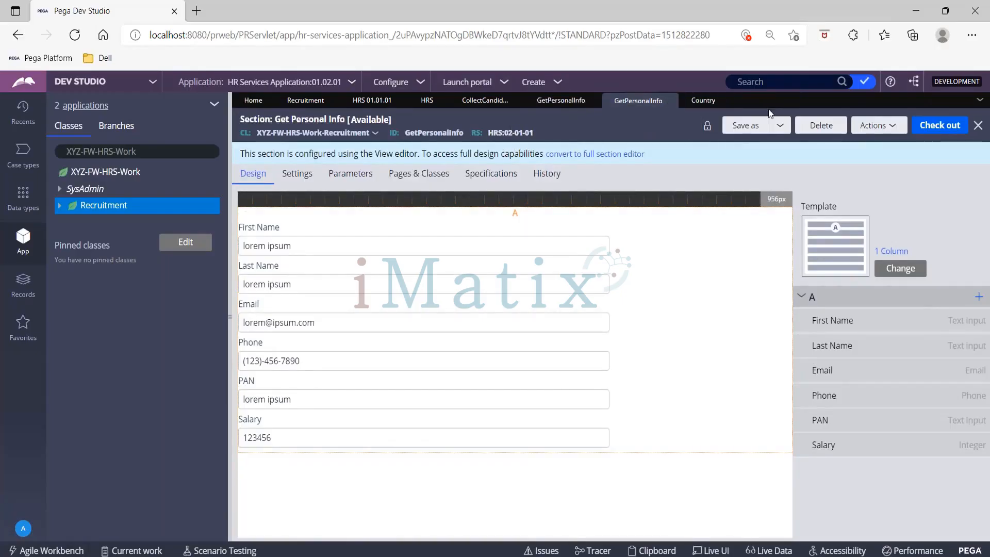
left_click(885, 125)
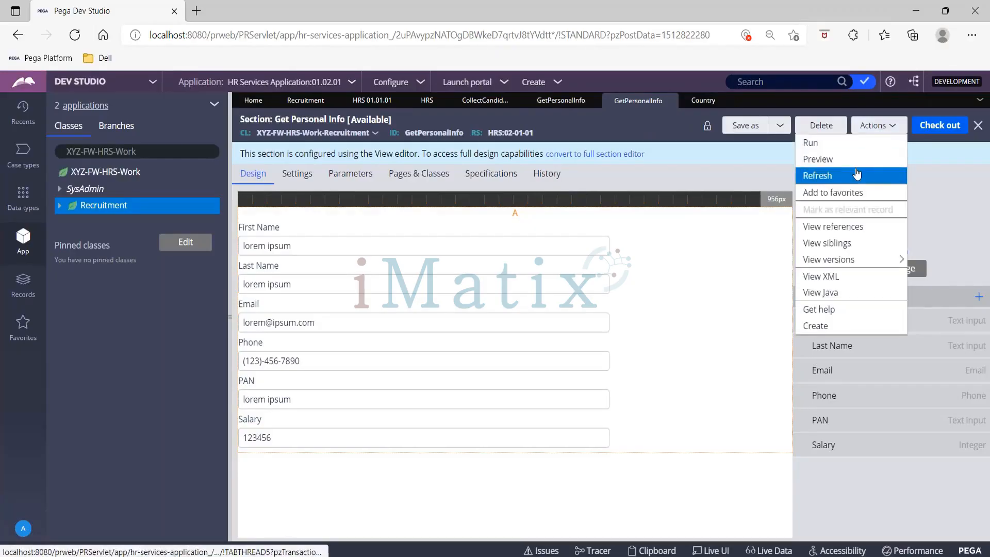
left_click(820, 187)
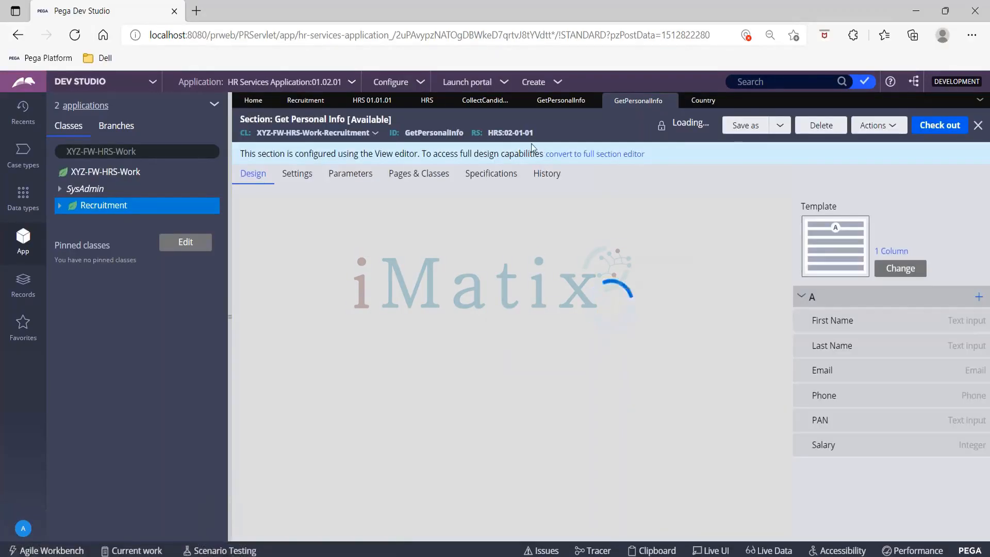
- Refresh the HRS ruleset record to update its checked-out rules, and save the ruleset
left_click(418, 103)
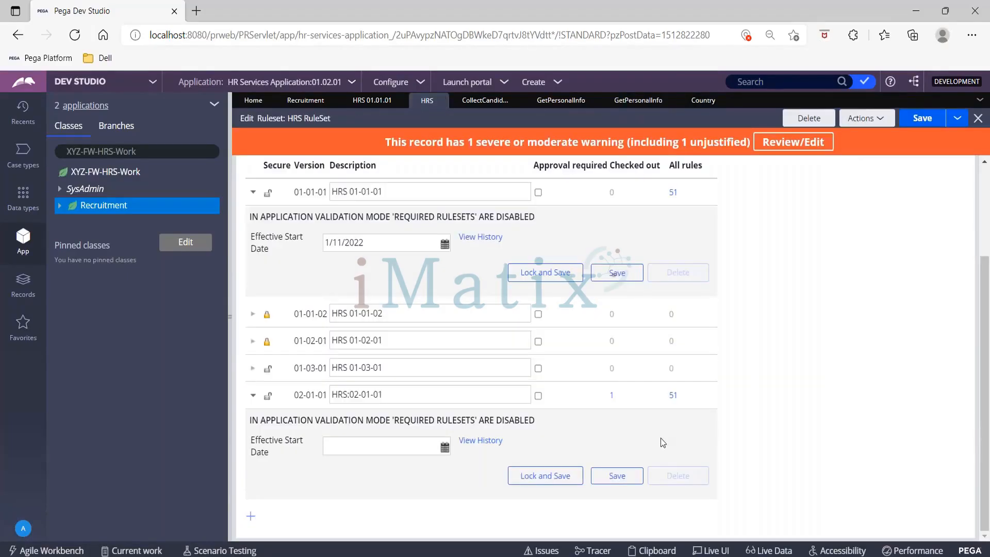
left_click(887, 120)
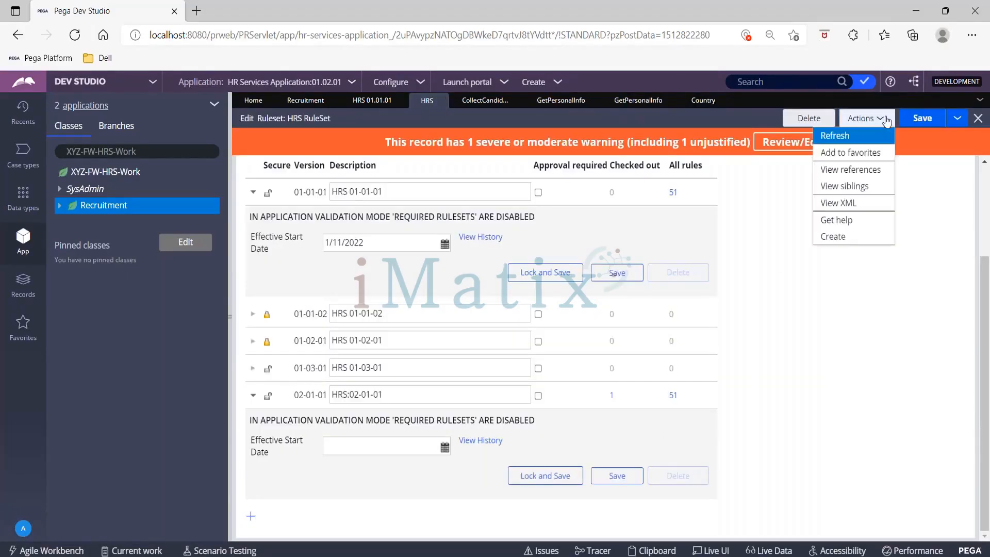
left_click(858, 134)
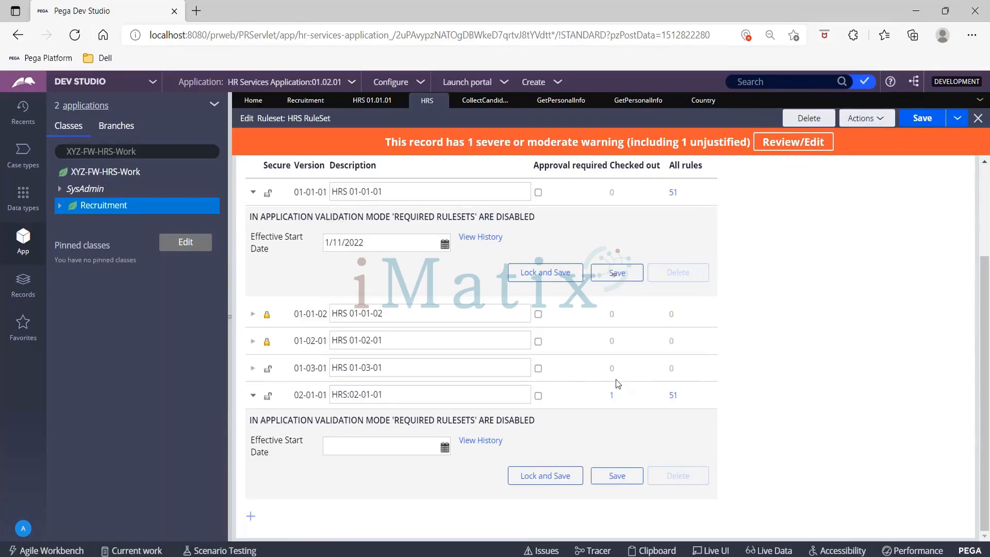
left_click(613, 396)
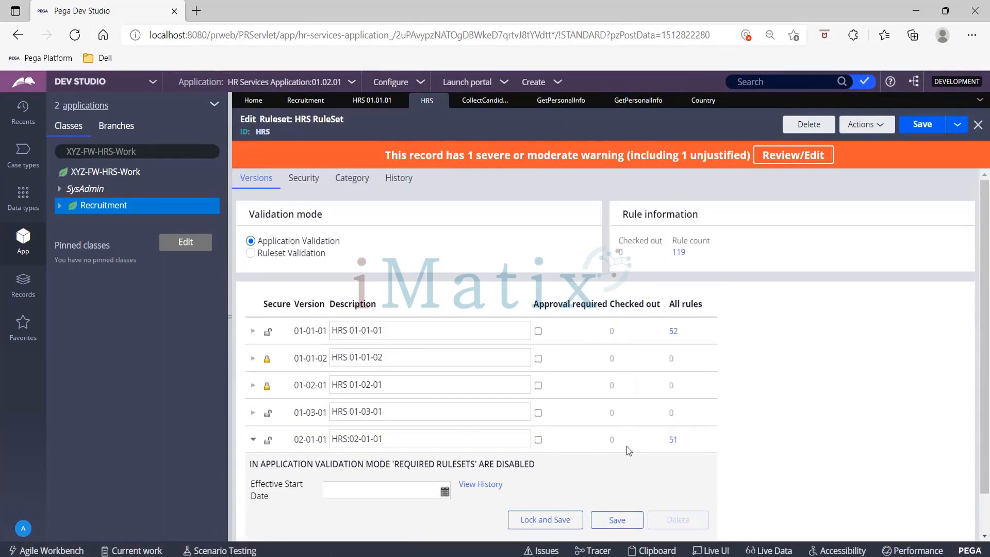
left_click(932, 130)
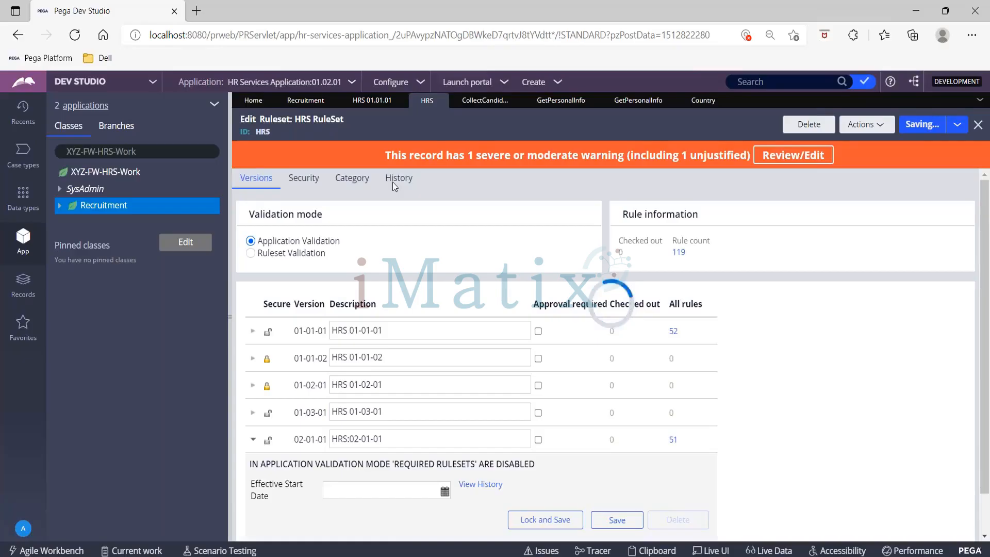
- Close the old Get Personal Info section, reopen it from its flow action, and convert it to the full section editor
left_click(561, 101)
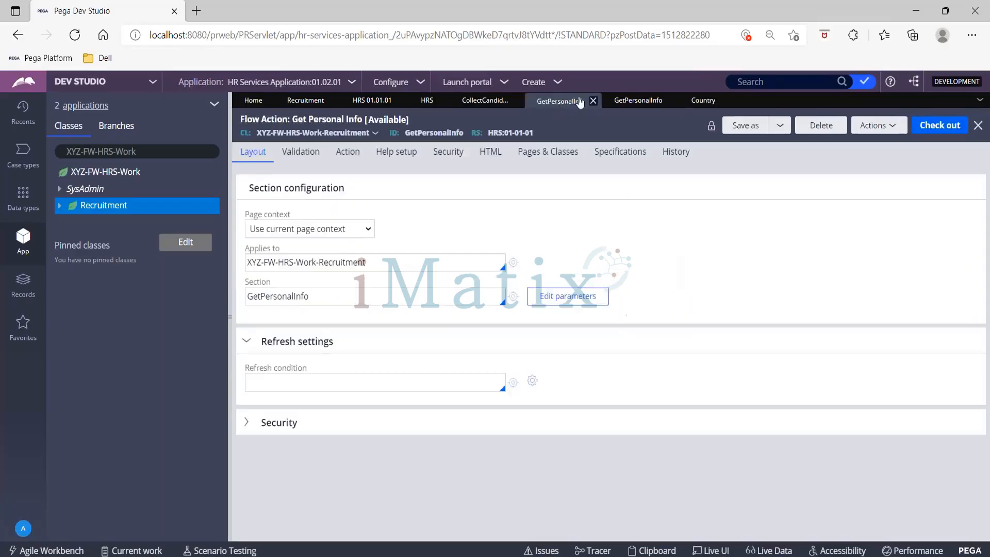
left_click(671, 101)
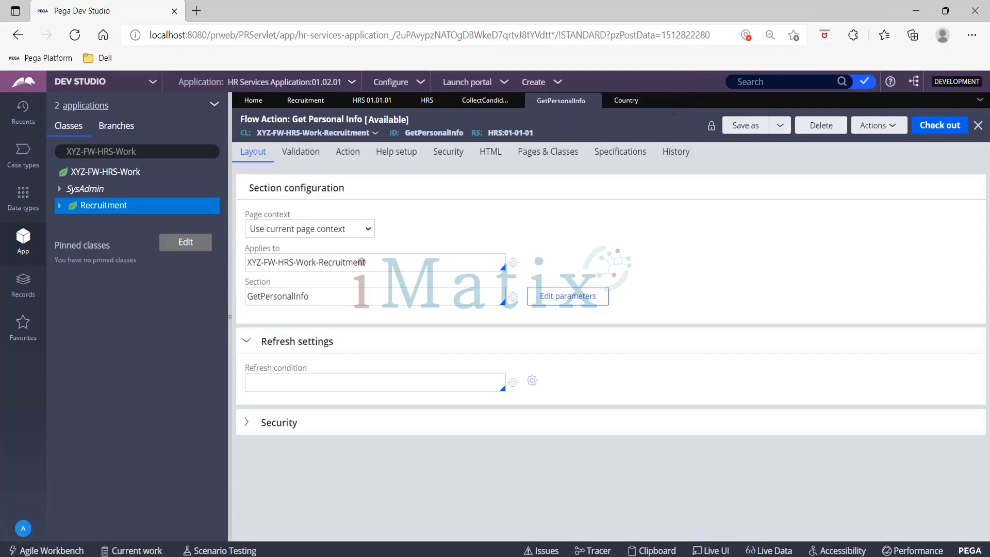
left_click(514, 298)
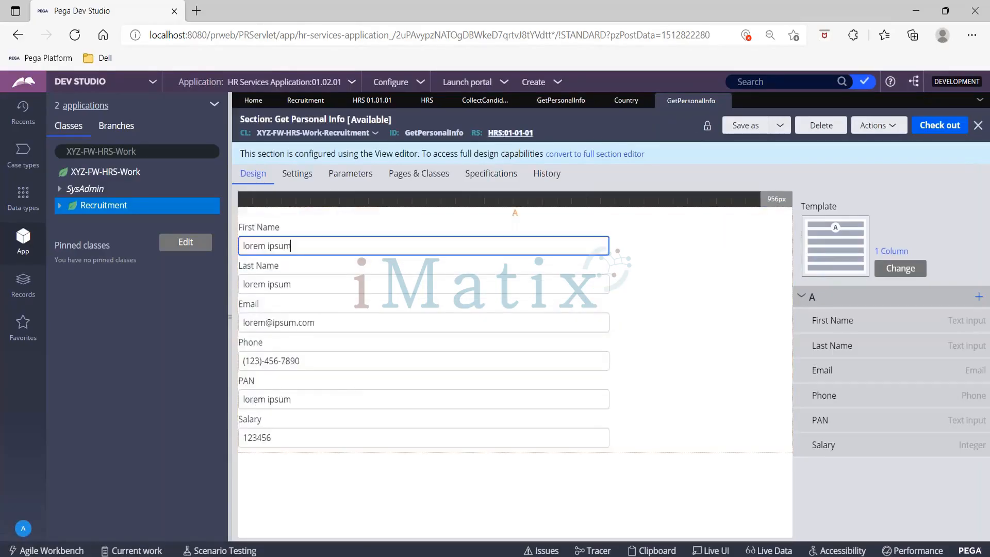
left_click(615, 156)
left_click(761, 371)
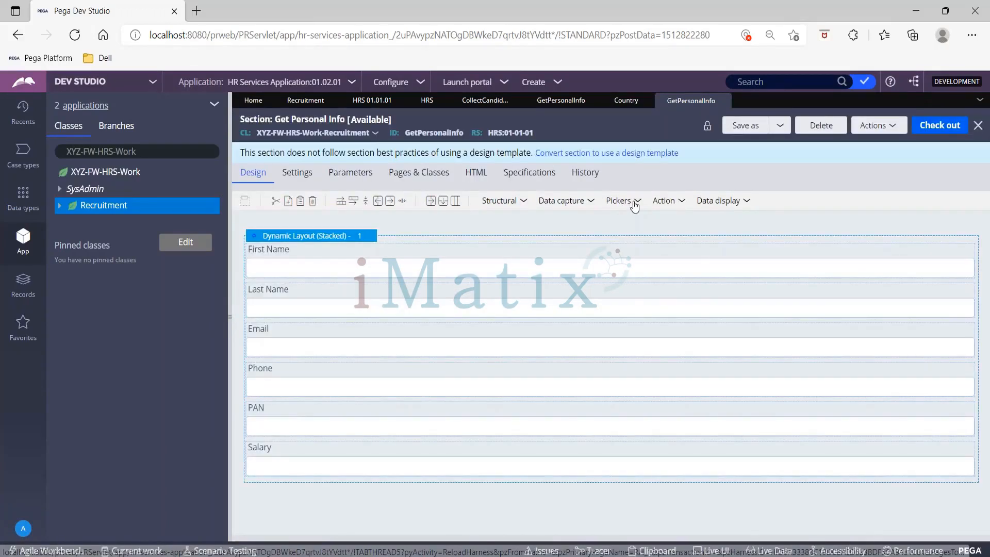
- Add a Dropdown control between First Name and Last Name in the section's stacked dynamic layout
left_click(625, 201)
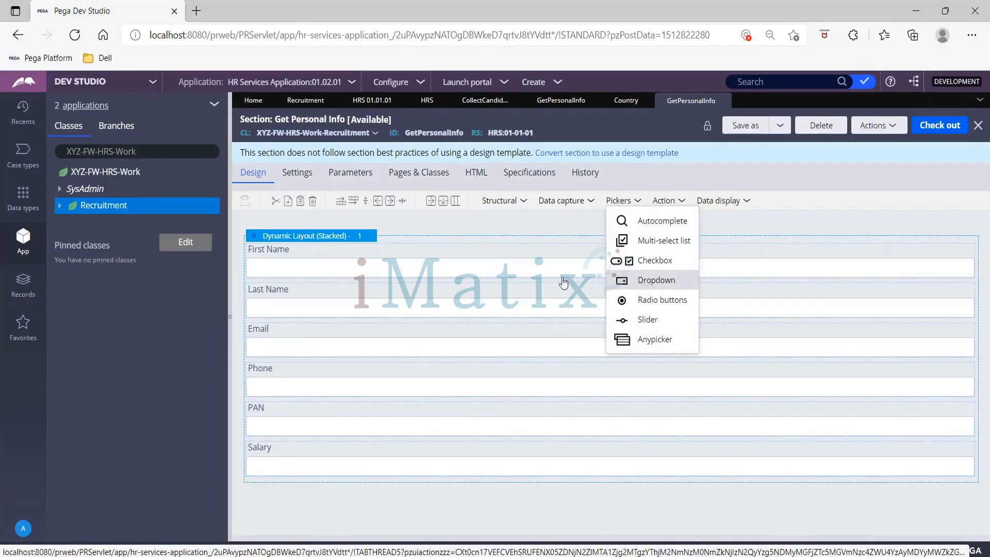
left_click_drag(563, 283, 198, 307)
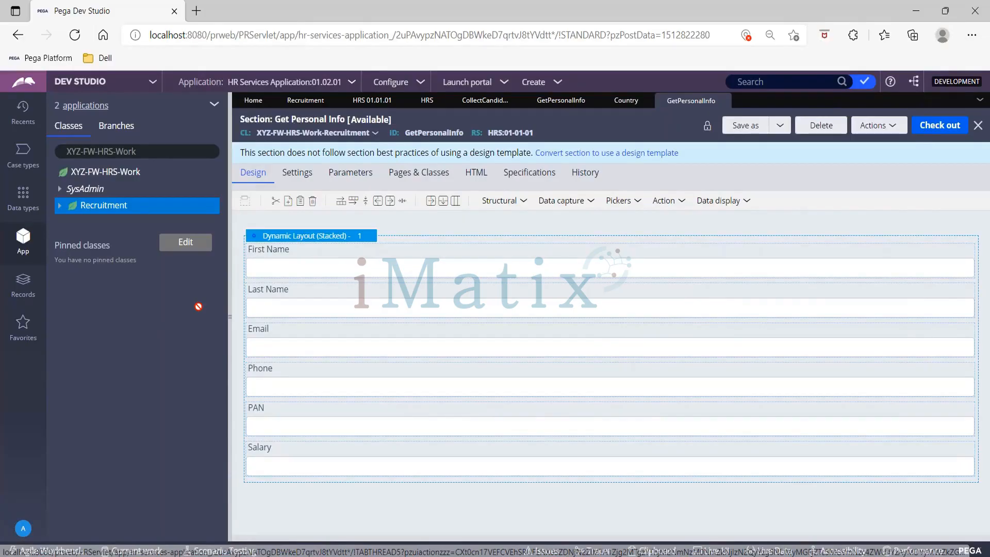
left_click(639, 201)
left_click_drag(683, 279, 350, 314)
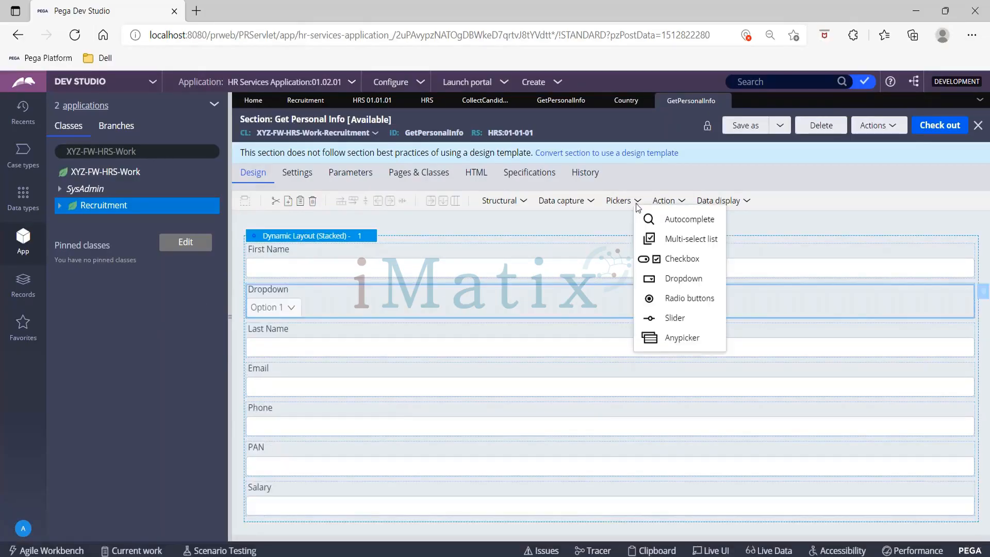
- Bind the new dropdown to the .Country property, keeping the default label, and submit its cell properties
double_click(346, 297)
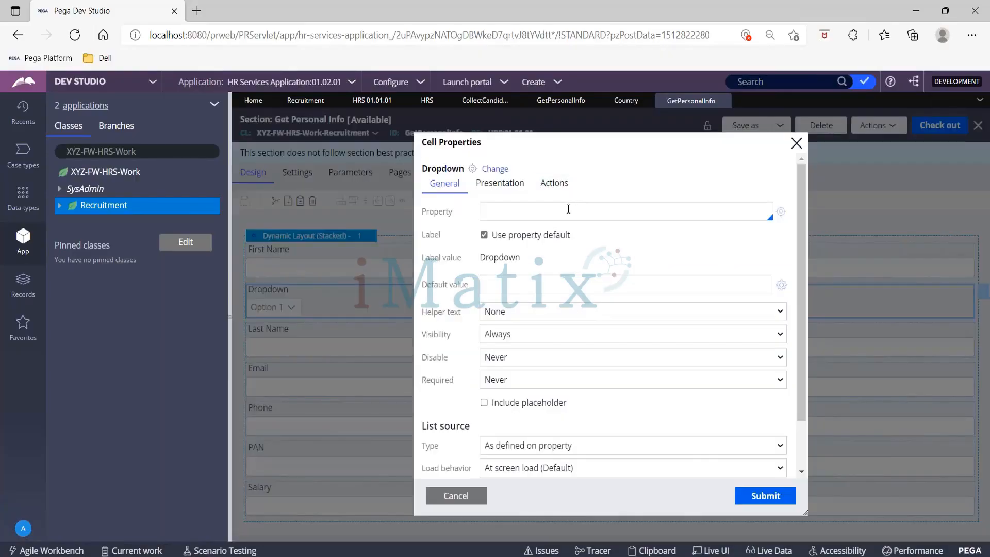
type(".count")
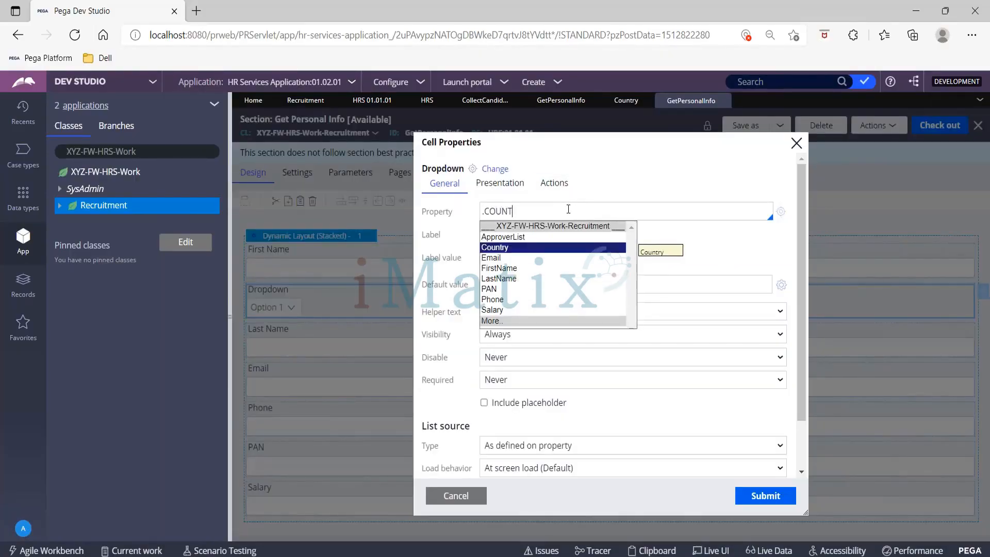
key("Return")
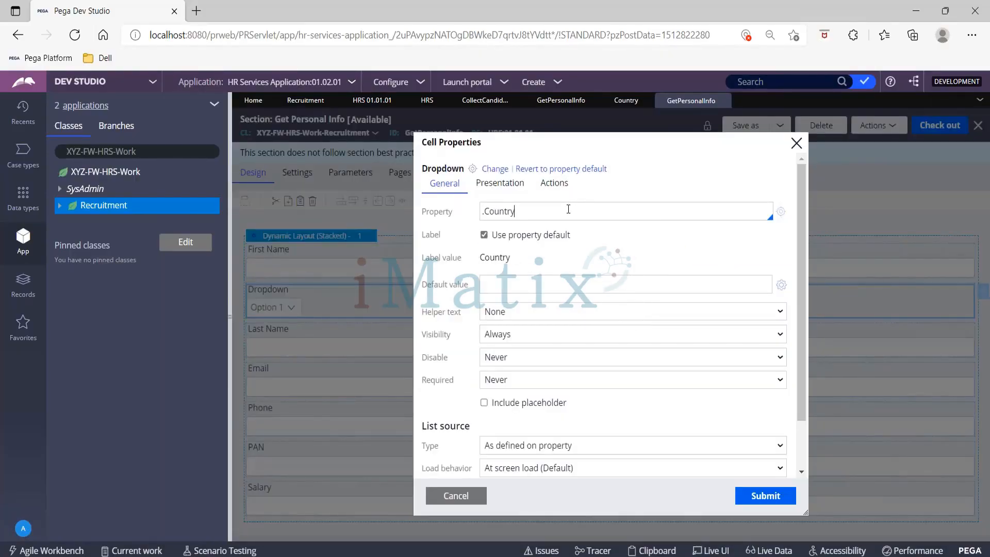
left_click(766, 498)
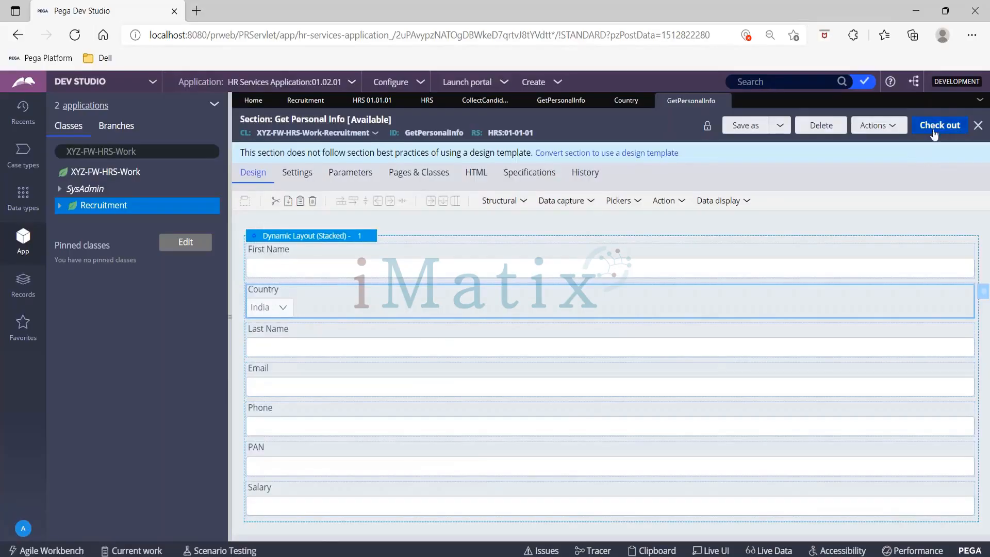
- Check the Country property and the HRS ruleset's category and security settings, and save the ruleset
left_click(626, 102)
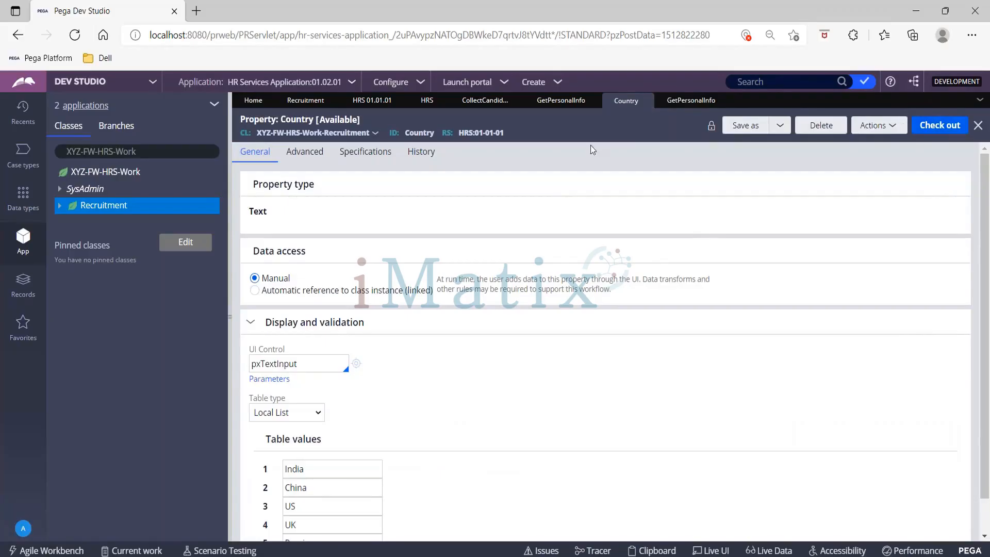
left_click(413, 101)
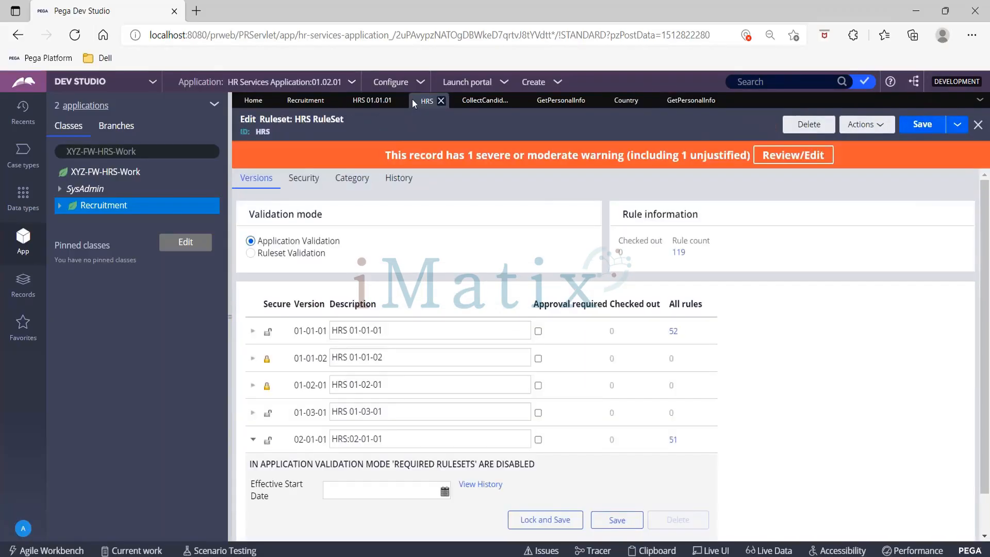
left_click(345, 190)
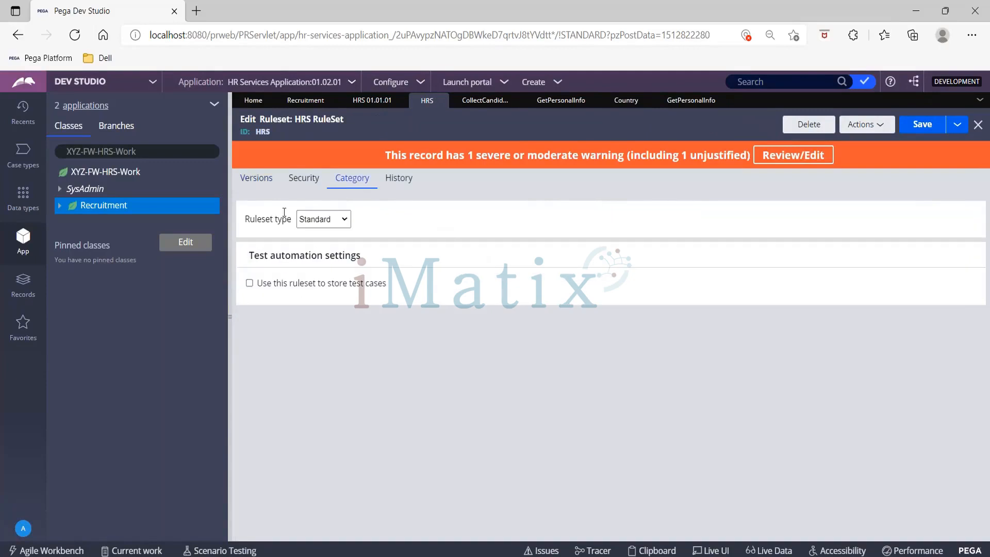
left_click(306, 190)
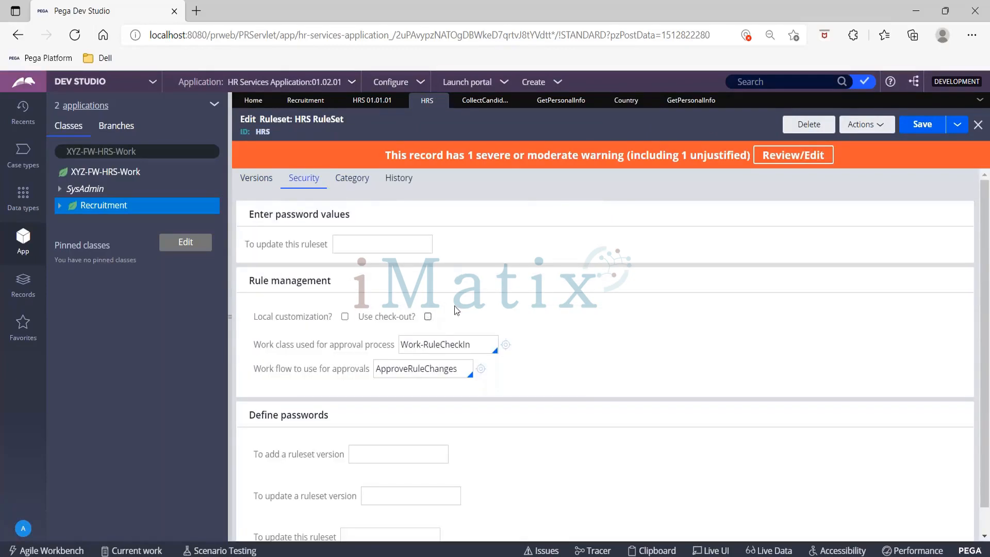
left_click(923, 125)
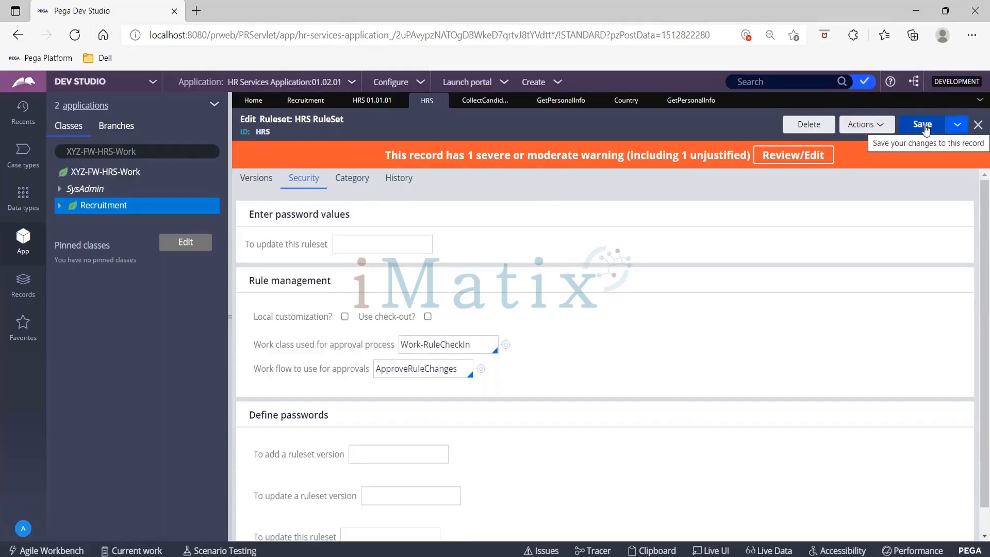
left_click(625, 102)
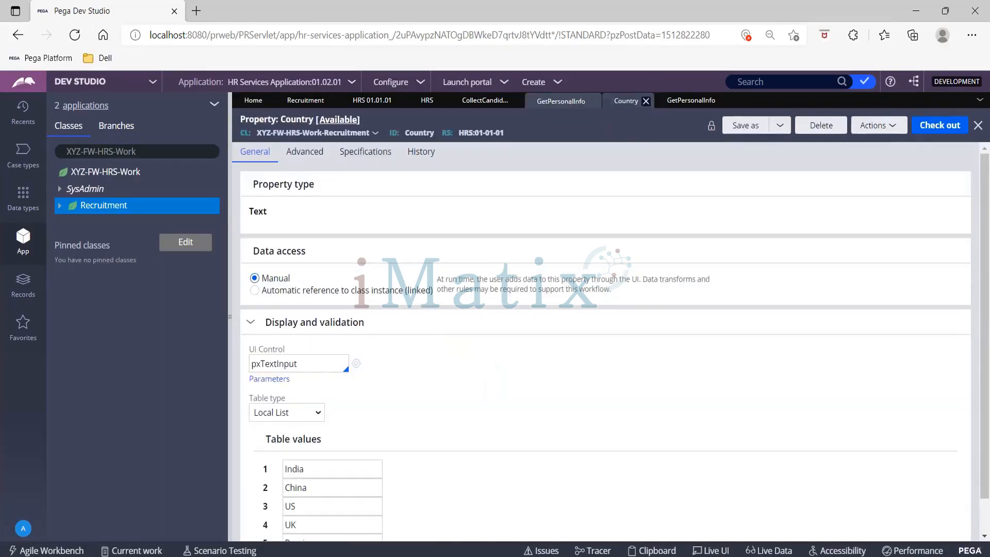
left_click(555, 106)
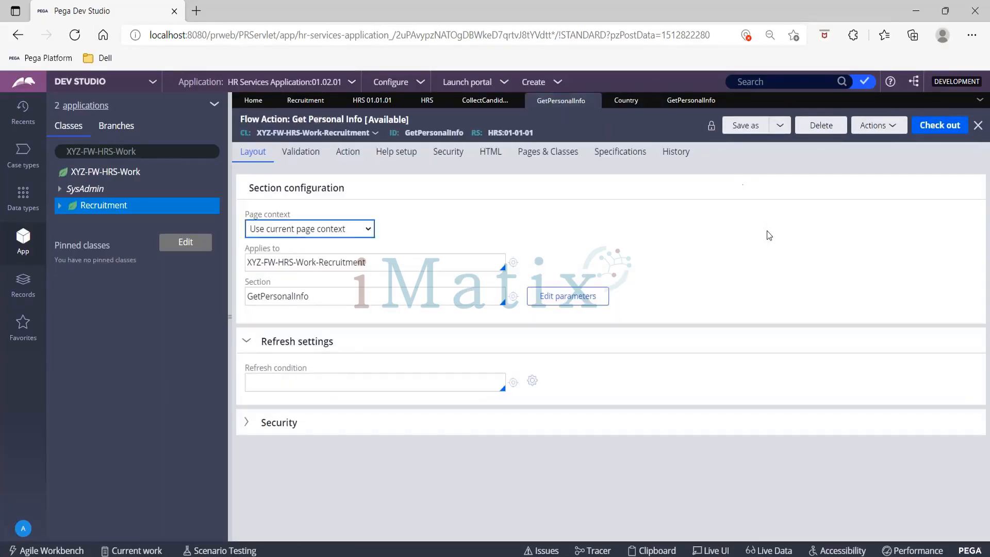
left_click(630, 102)
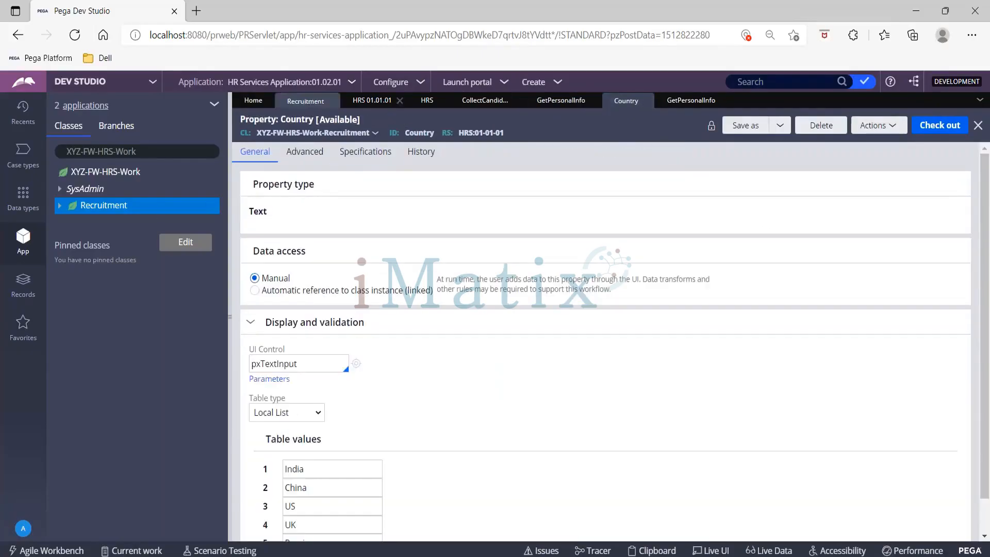
- Save and run the Recruitment case type, and advance the new case past its Create step
left_click(306, 100)
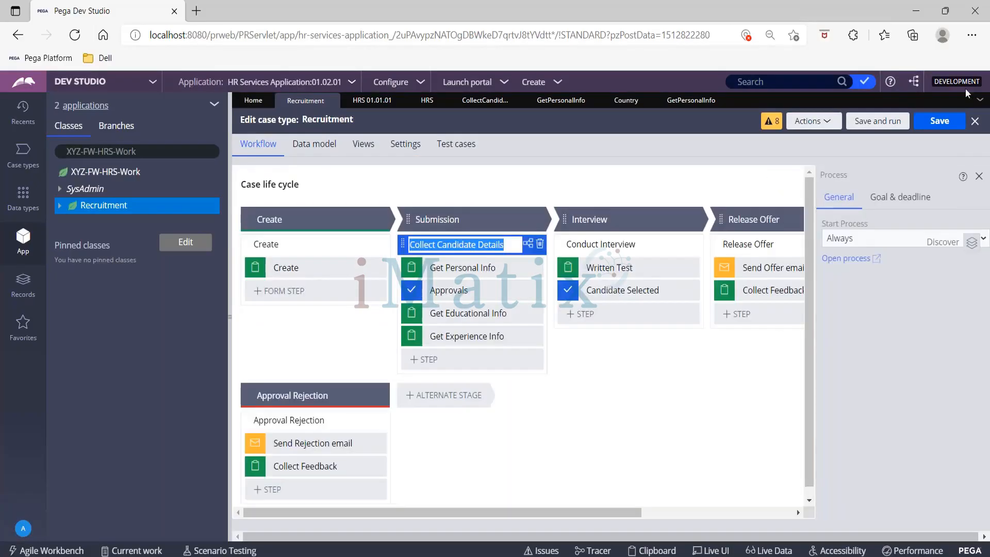
left_click(874, 123)
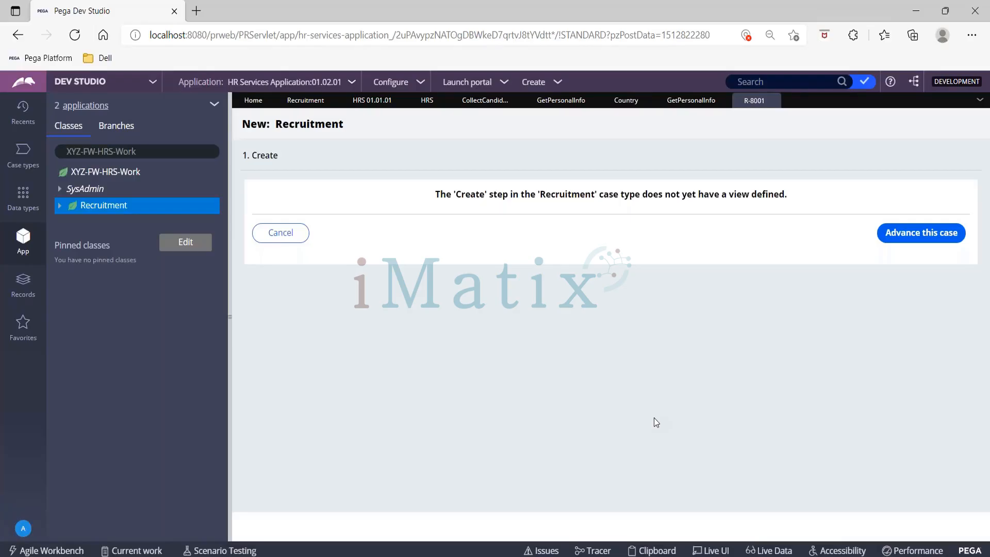
left_click(904, 235)
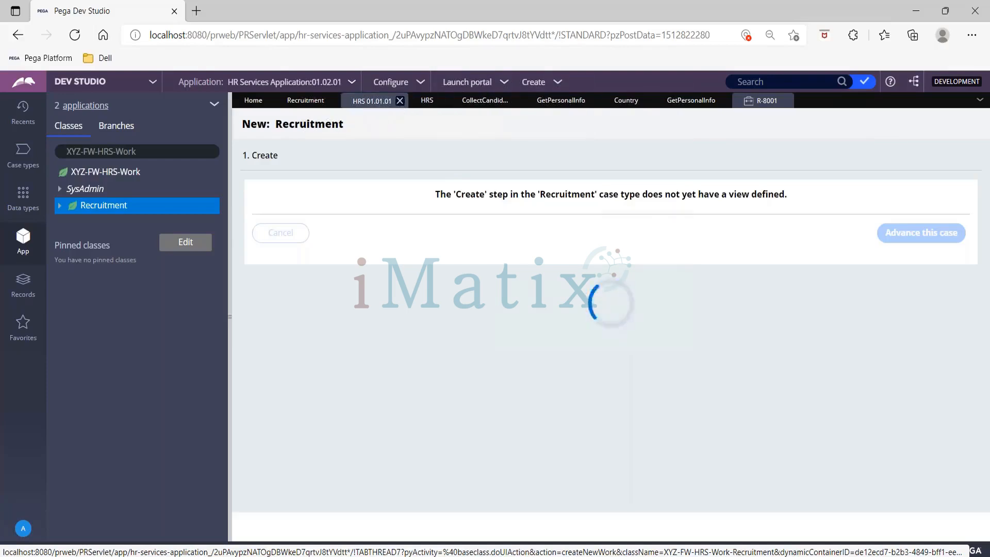
- Close the HR Services application, Collect Candidate Details flow, Get Personal Info flow action, HRS ruleset and Recruitment case type records
left_click(400, 101)
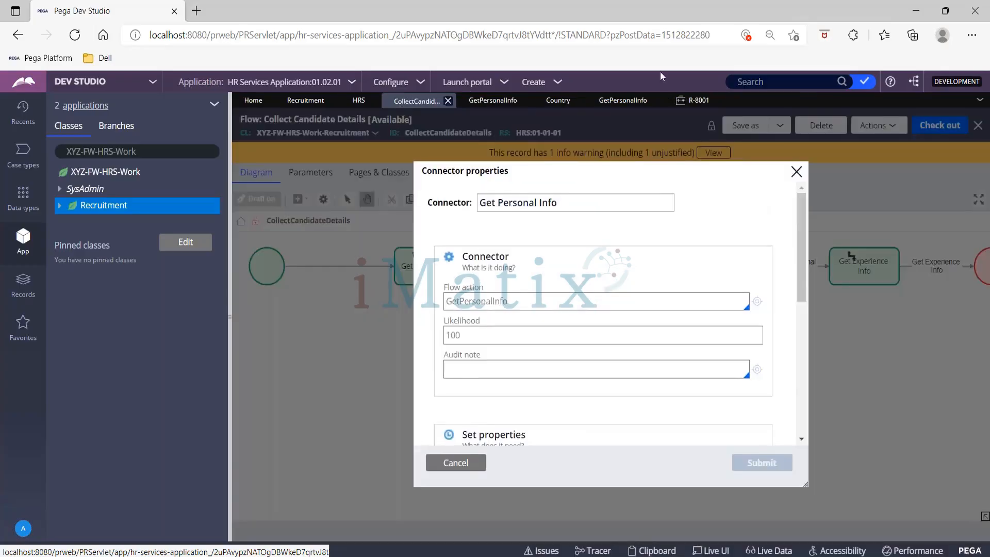
left_click(448, 101)
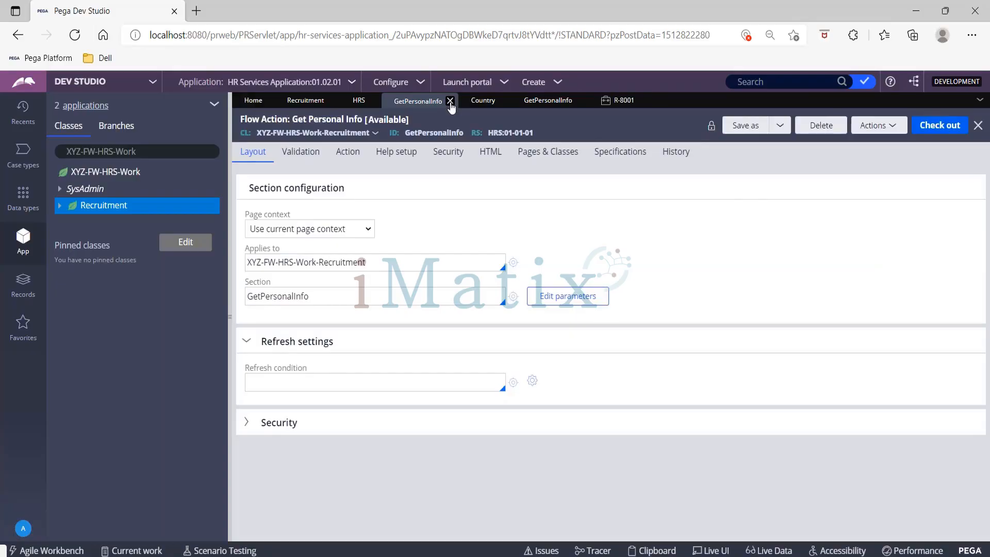
left_click(451, 101)
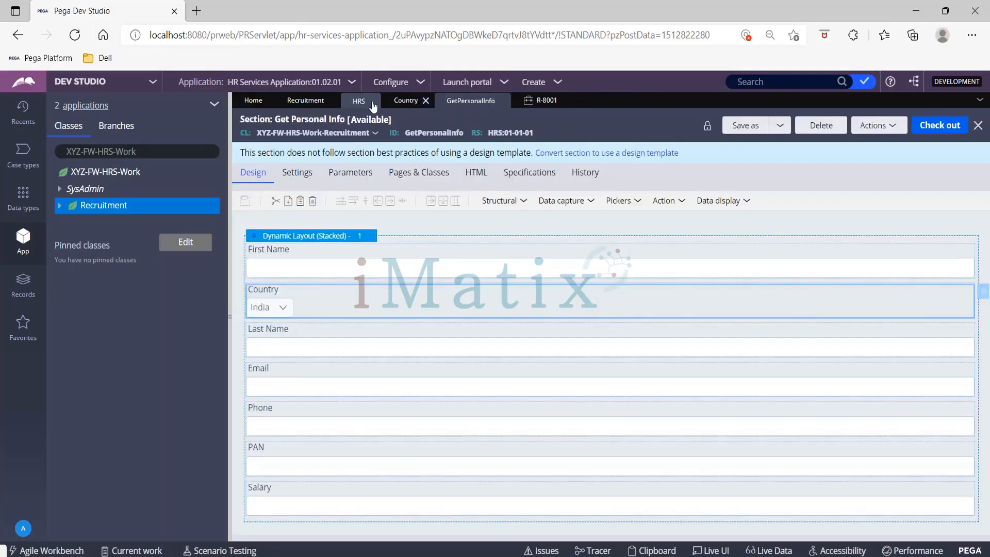
left_click(375, 102)
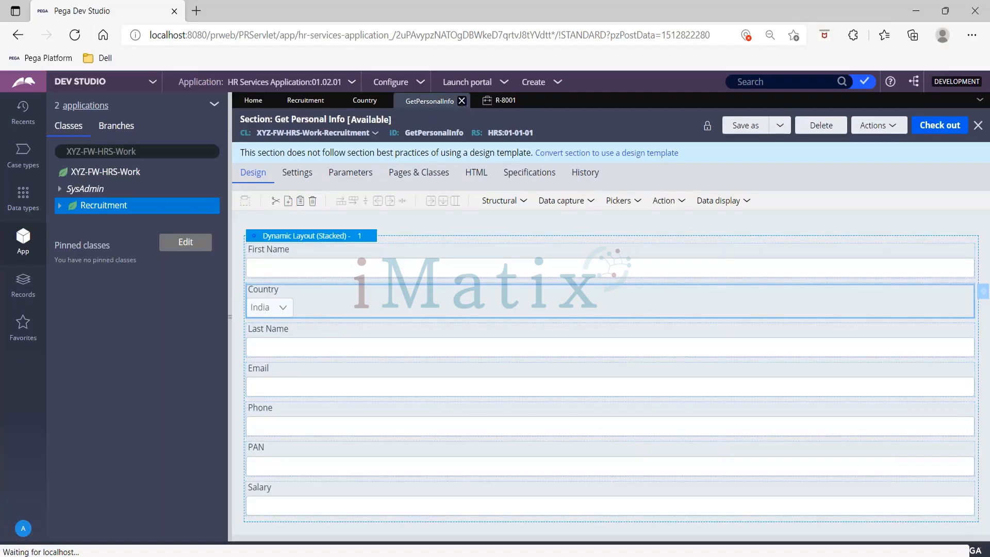
left_click(492, 103)
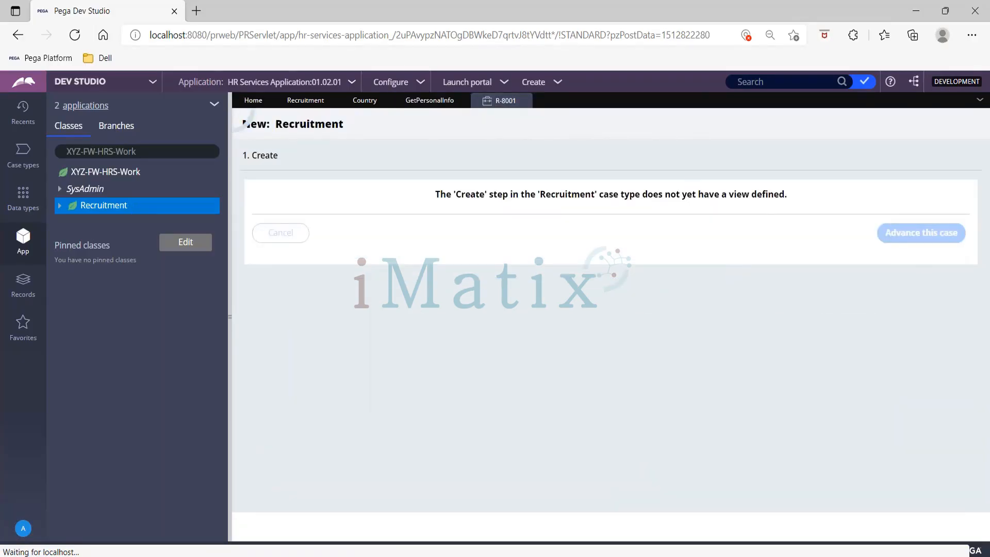
left_click(332, 100)
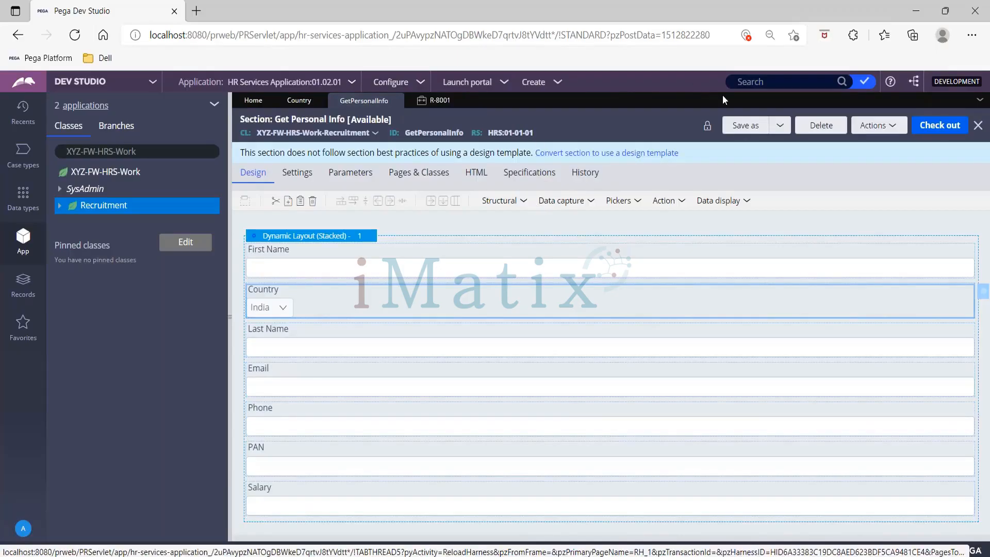
- Try to close all open records from the running Recruitment case, and reload the Dev Studio page
left_click(434, 100)
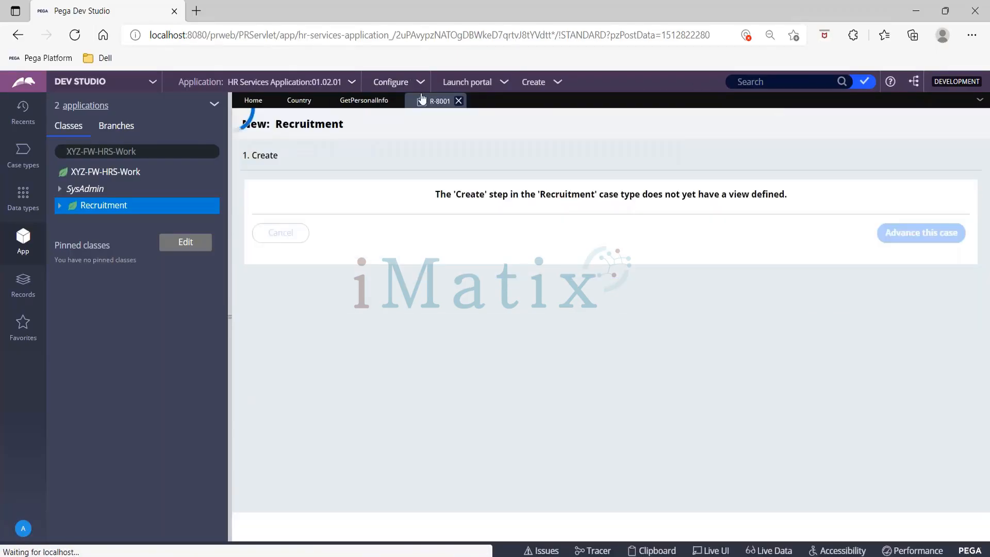
left_click(981, 102)
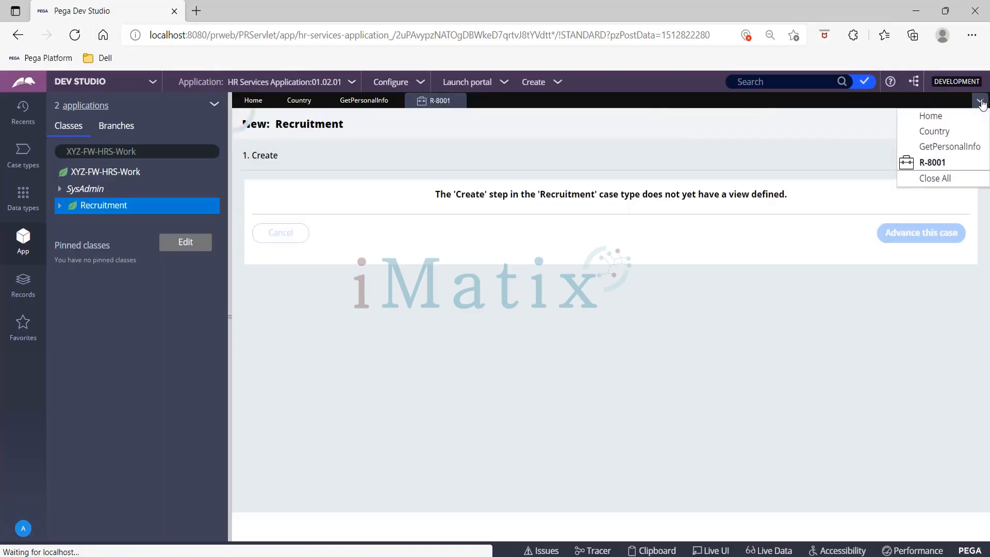
left_click(919, 178)
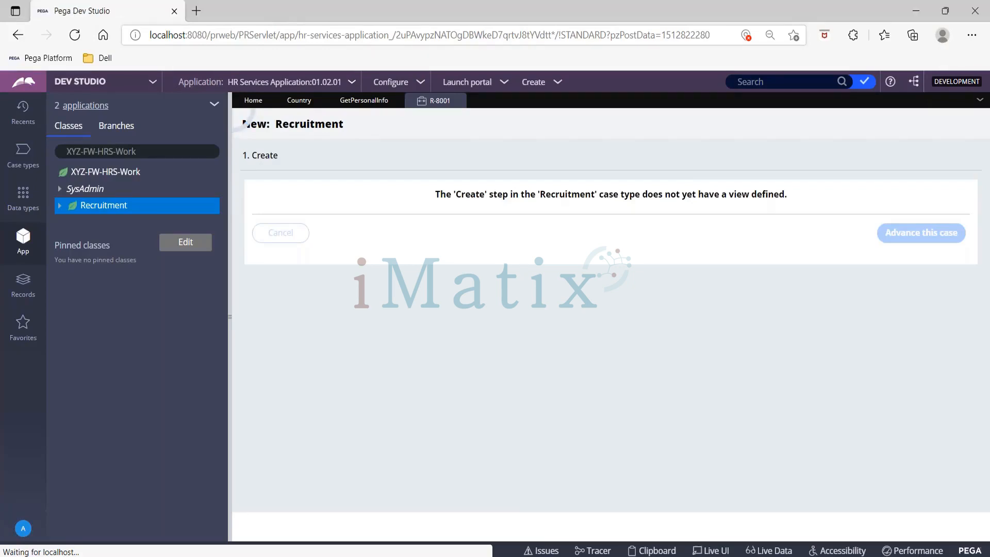
left_click(283, 34)
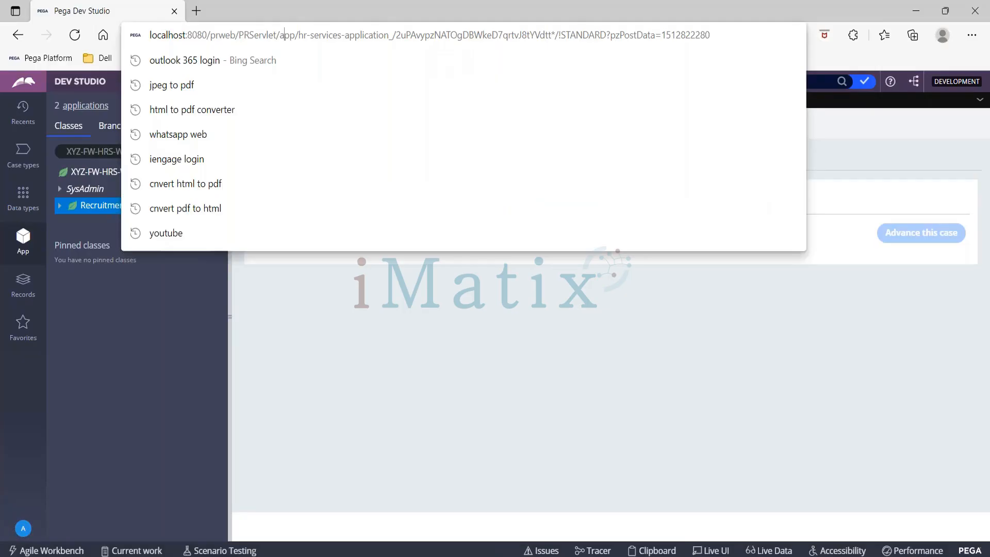
key("Return")
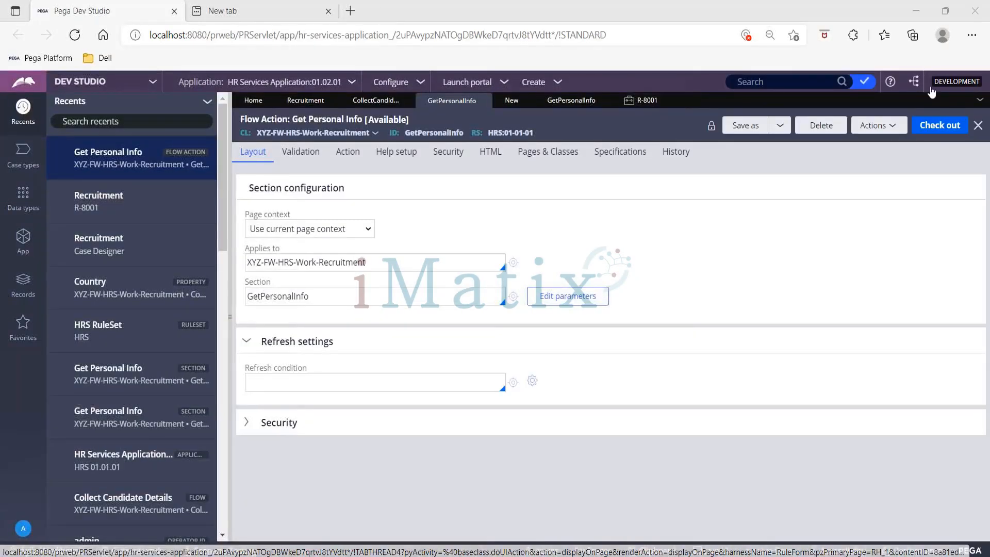
- Check the Get Personal Info form in the running Recruitment case
left_click(633, 103)
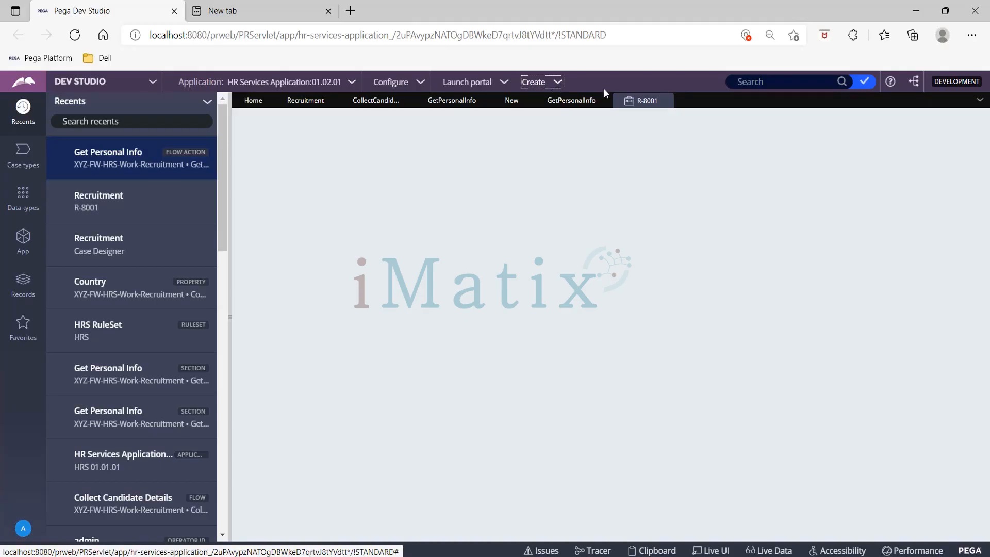
left_click(556, 86)
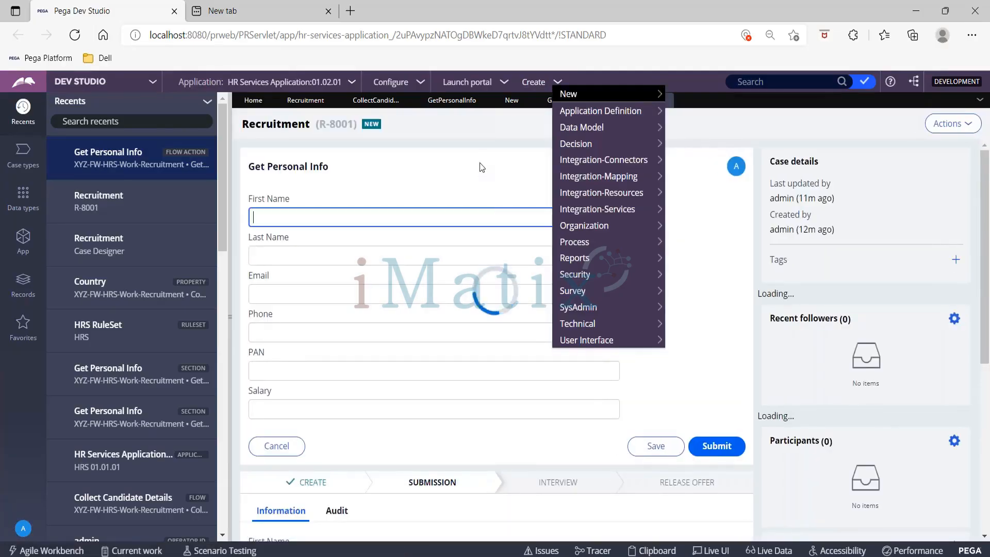
left_click(406, 175)
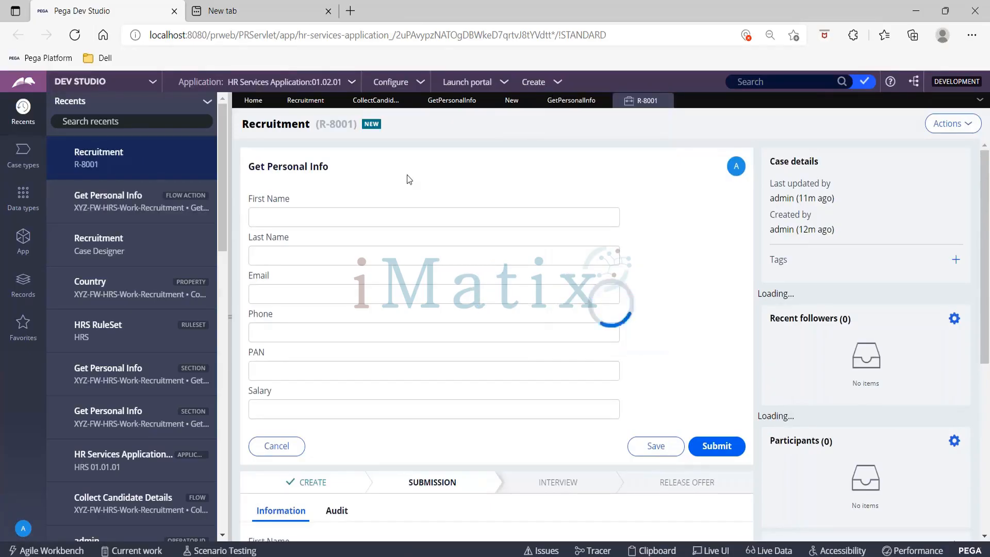
left_click(562, 103)
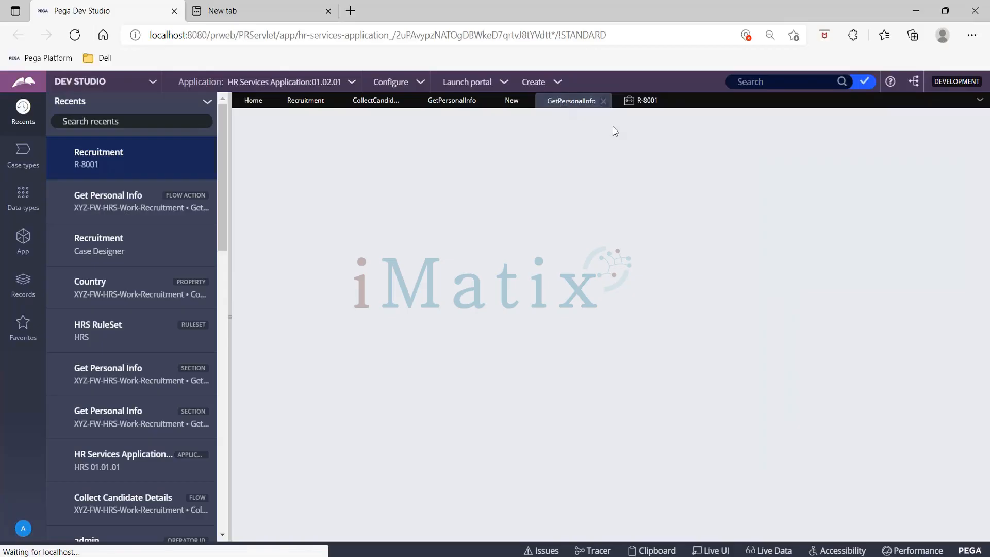
left_click(640, 101)
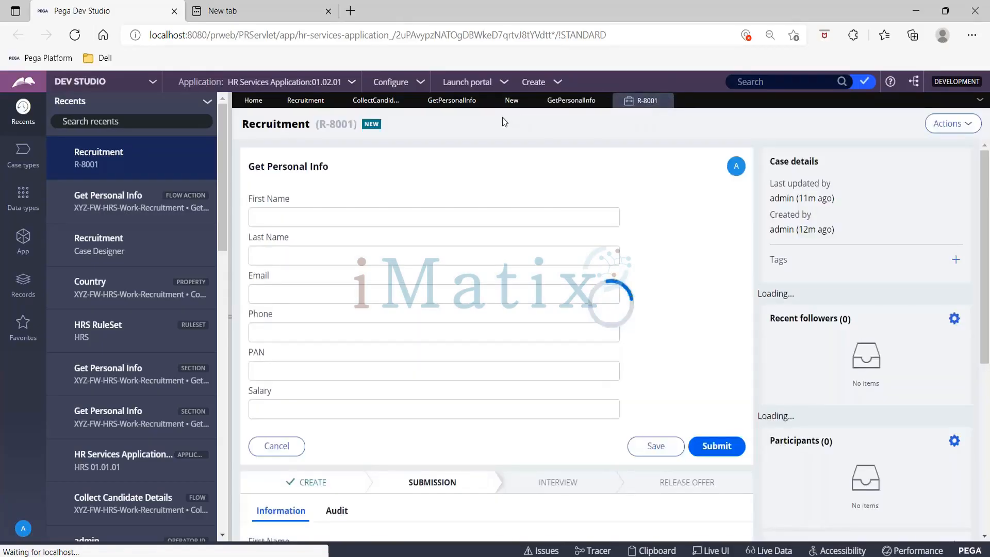
- Insert a Dropdown control between First Name and Last Name in the Get Personal Info section
left_click(551, 106)
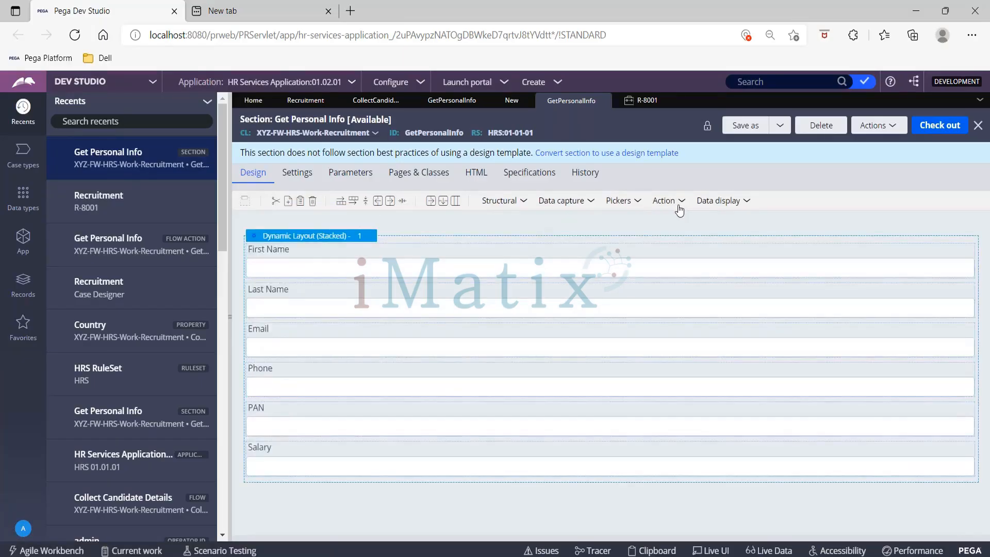
left_click(622, 201)
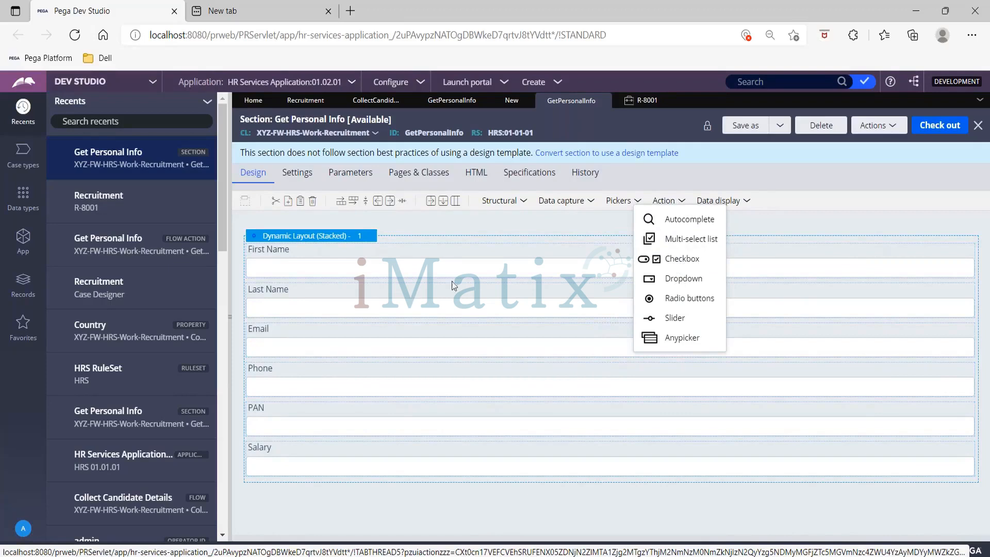
left_click(681, 281)
left_click_drag(454, 298, 412, 295)
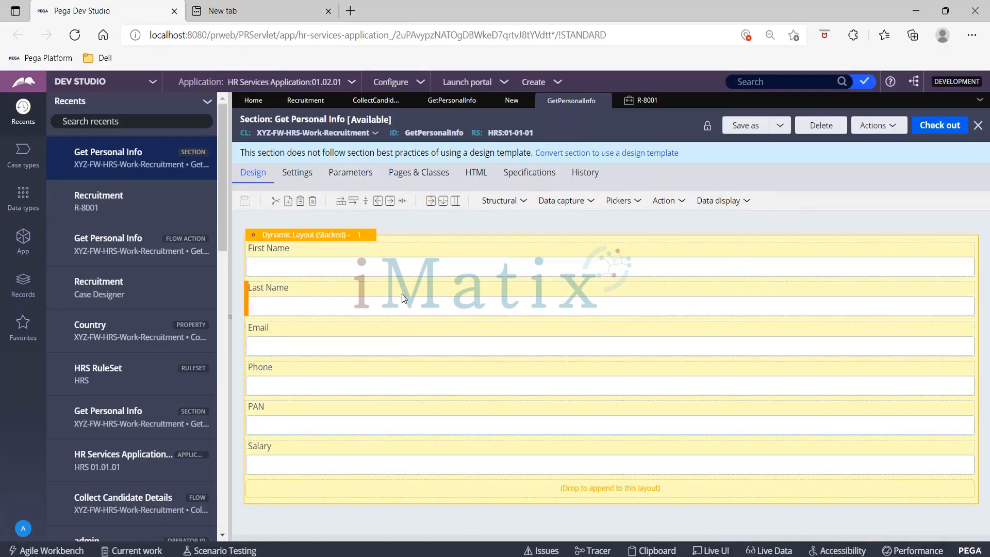
left_click_drag(403, 298, 403, 298)
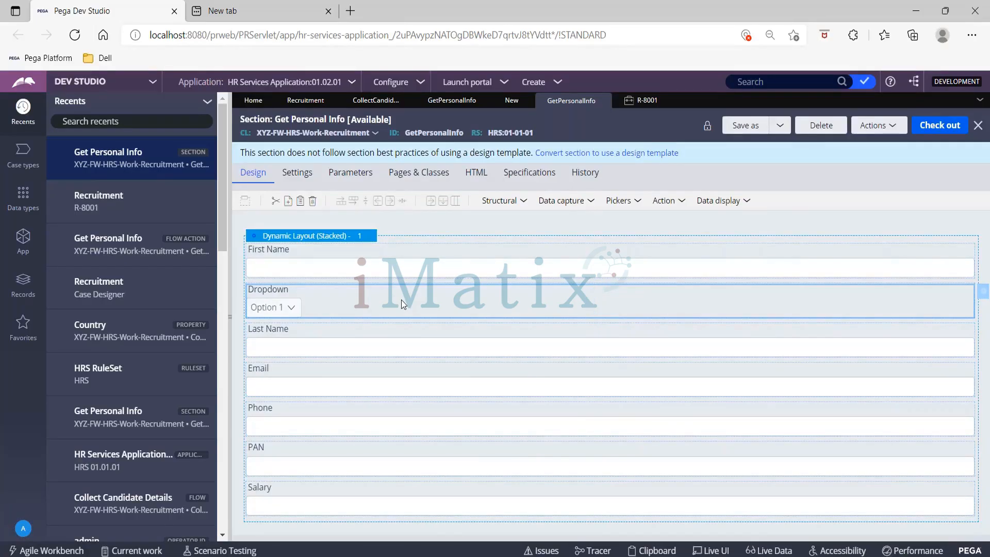
- Bind the new dropdown to the .Country property and submit its cell properties
type(".")
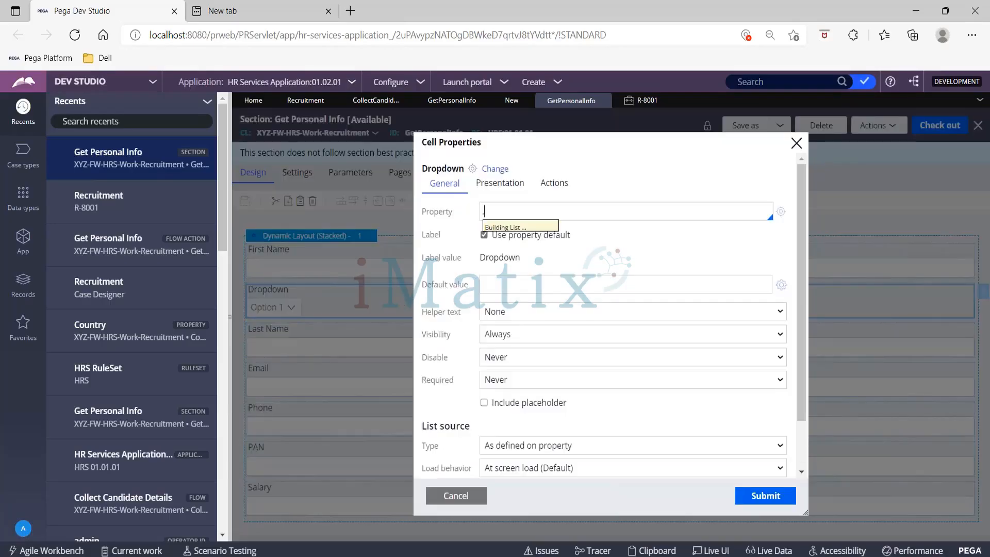
type("COUN")
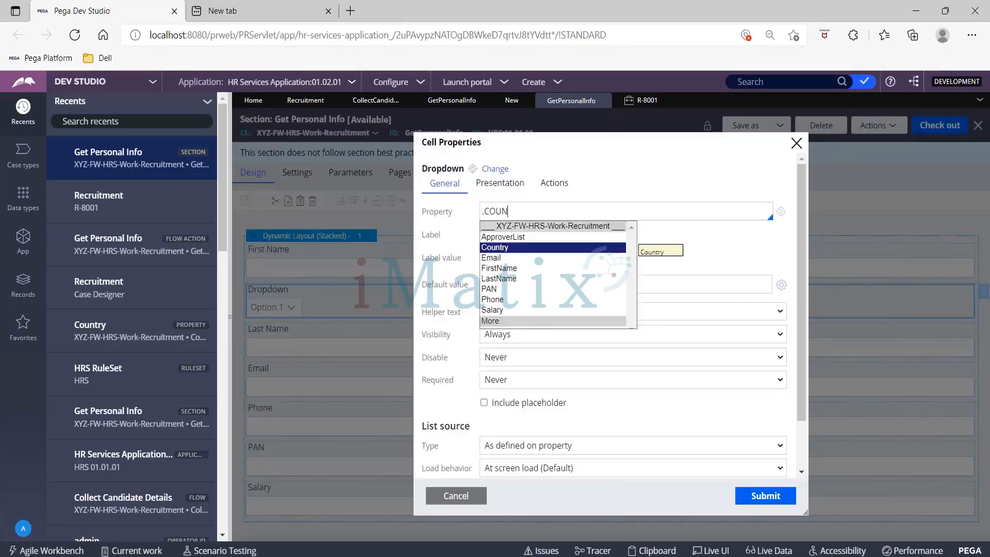
key("Return")
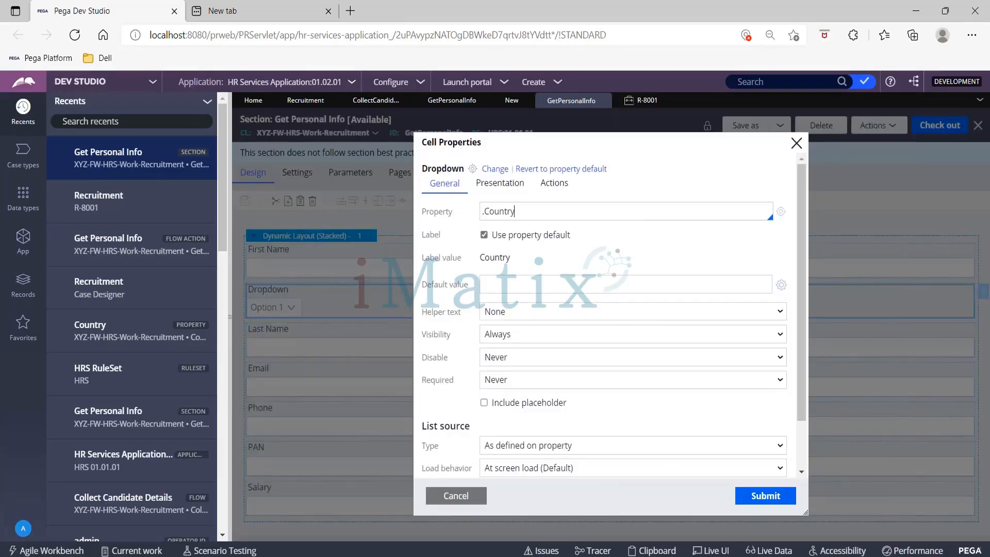
left_click(770, 498)
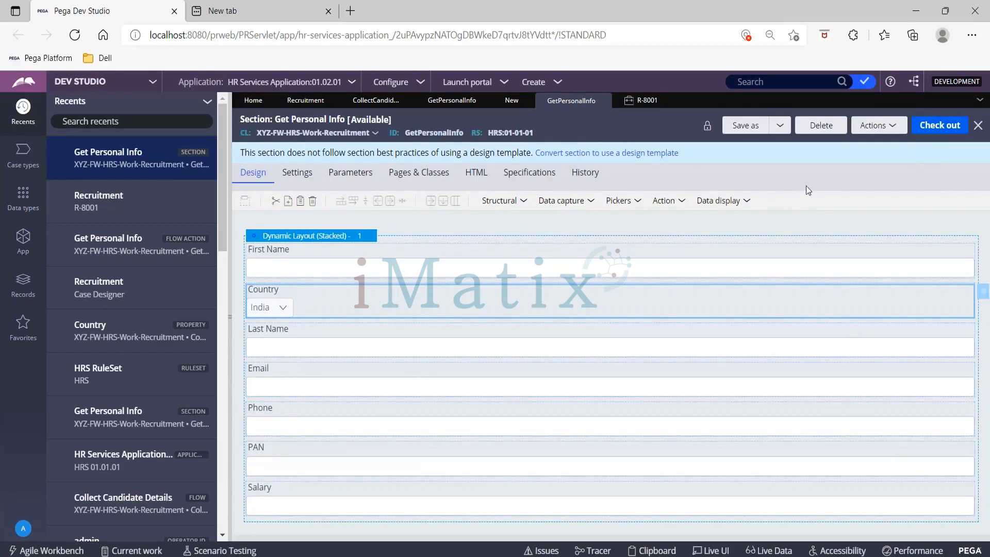
- Check out and save the Get Personal Info section, and check out the Country property
left_click(937, 128)
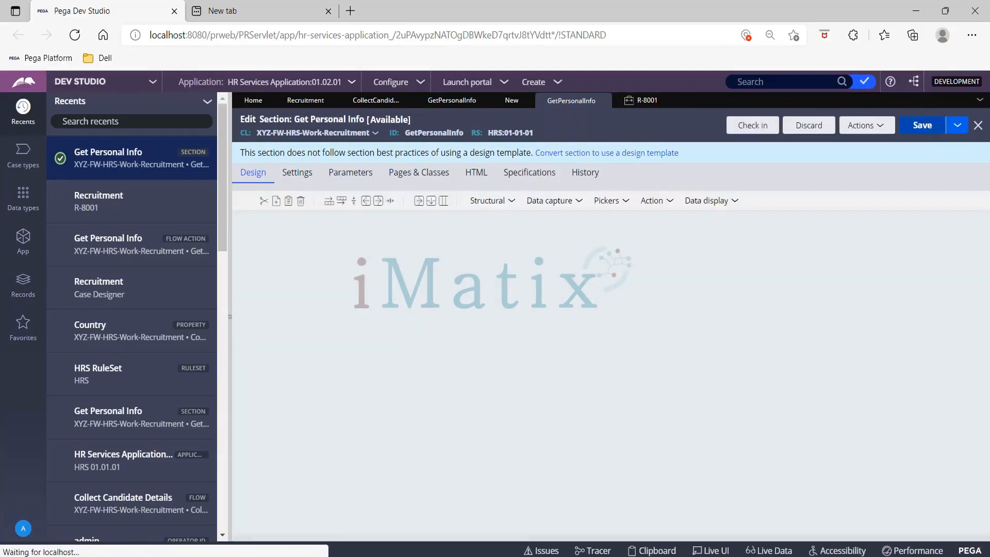
left_click(923, 125)
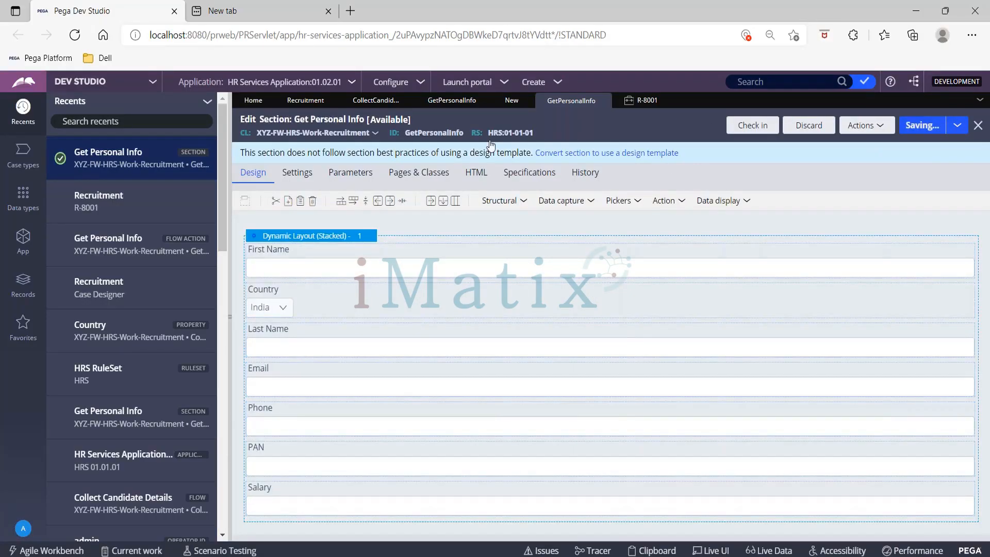
left_click(129, 342)
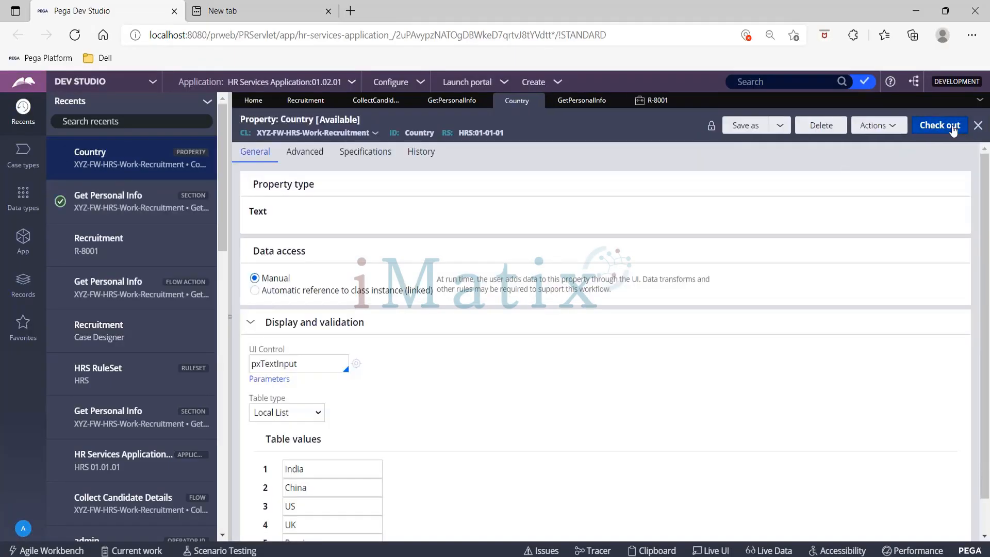
left_click(953, 131)
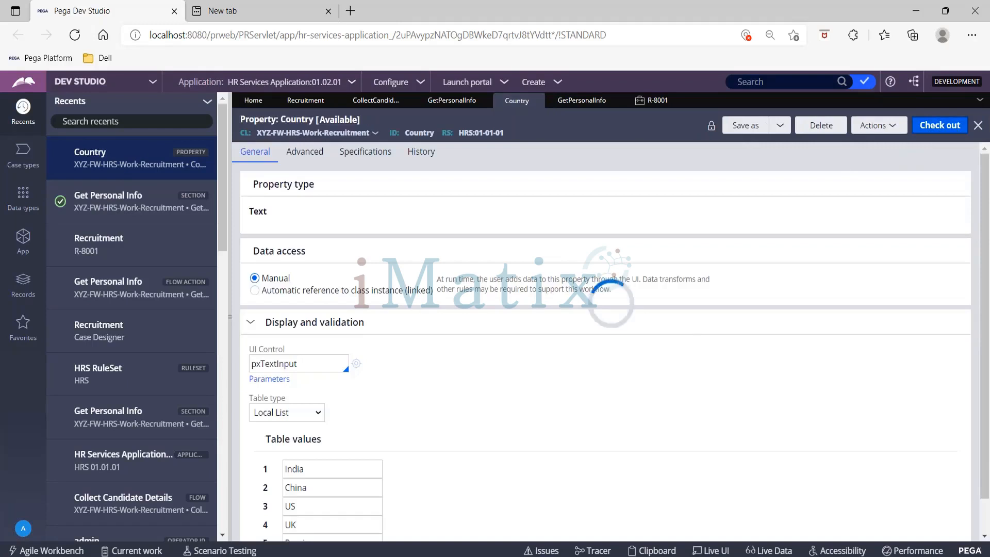
- Advance a new Recruitment case to Get Personal Info and check the options of its Country dropdown
left_click(558, 82)
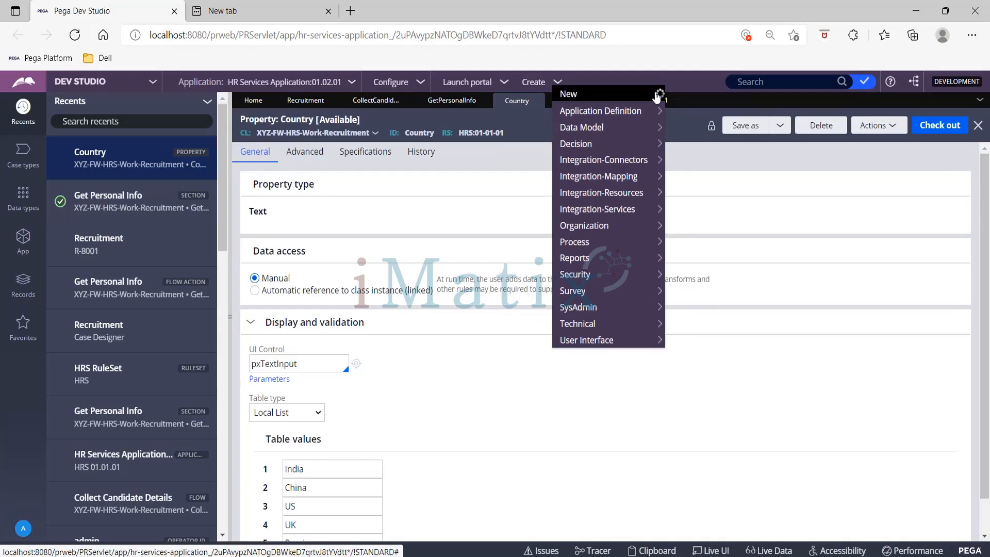
mouse_move(657, 97)
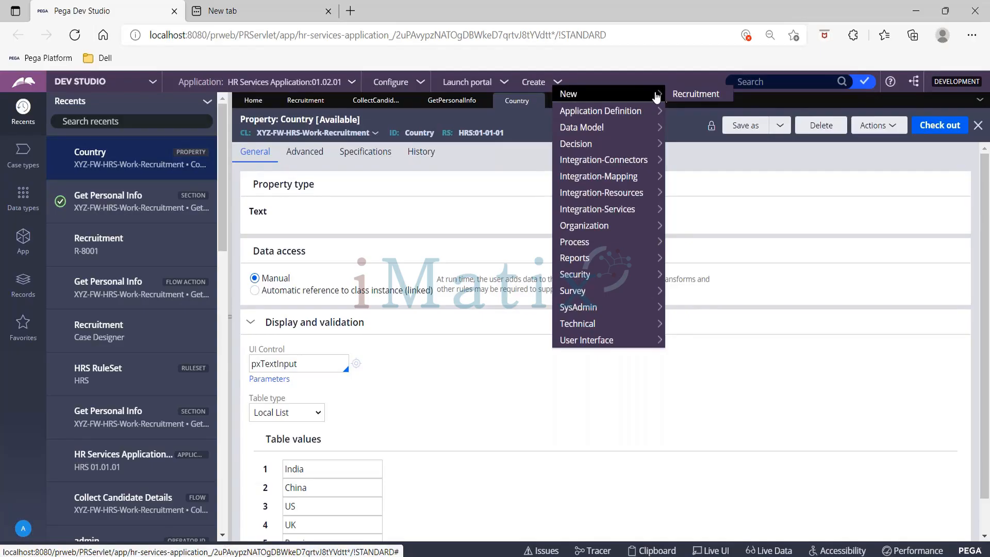
left_click(691, 94)
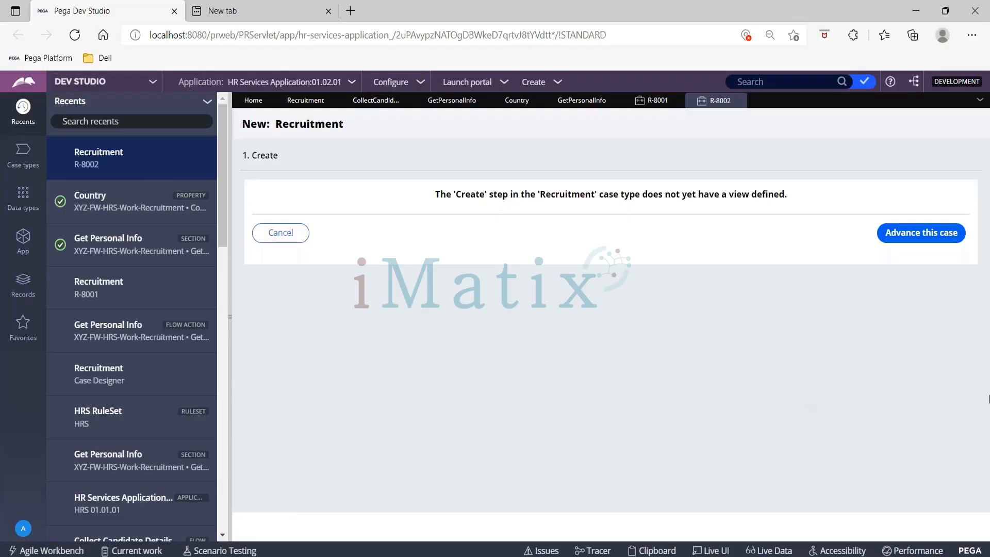
left_click(906, 233)
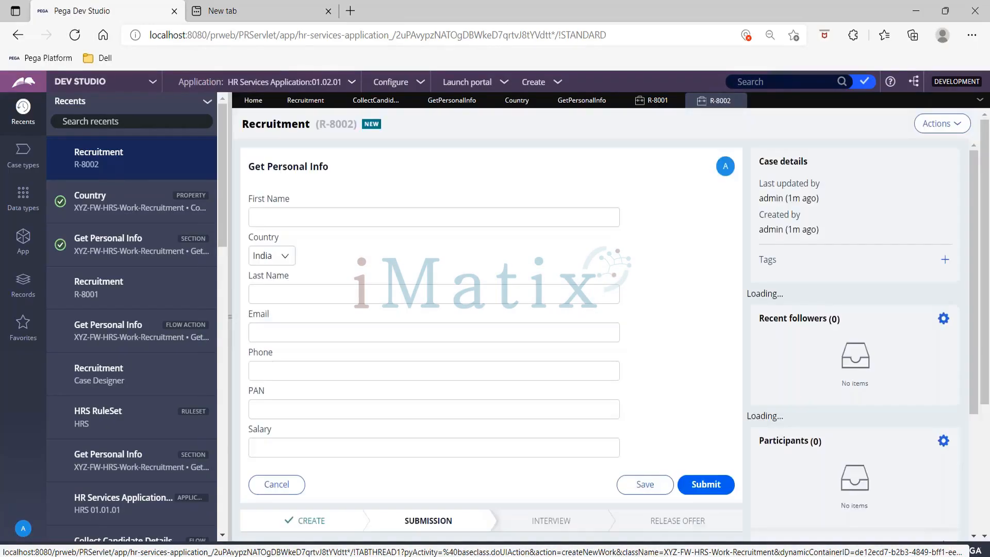
left_click(258, 261)
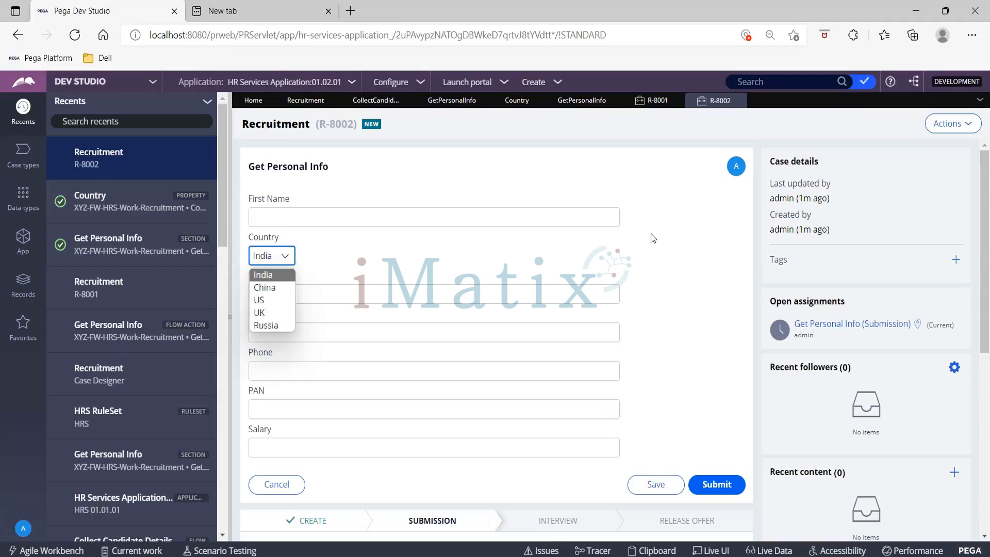
left_click(655, 259)
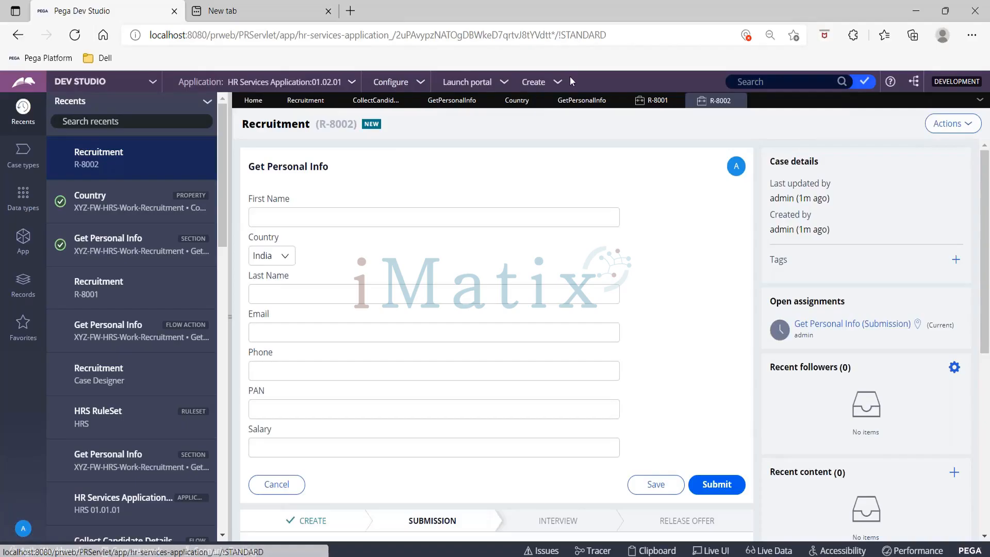
- Start a new Field Value record and label it India
left_click(557, 81)
mouse_move(578, 129)
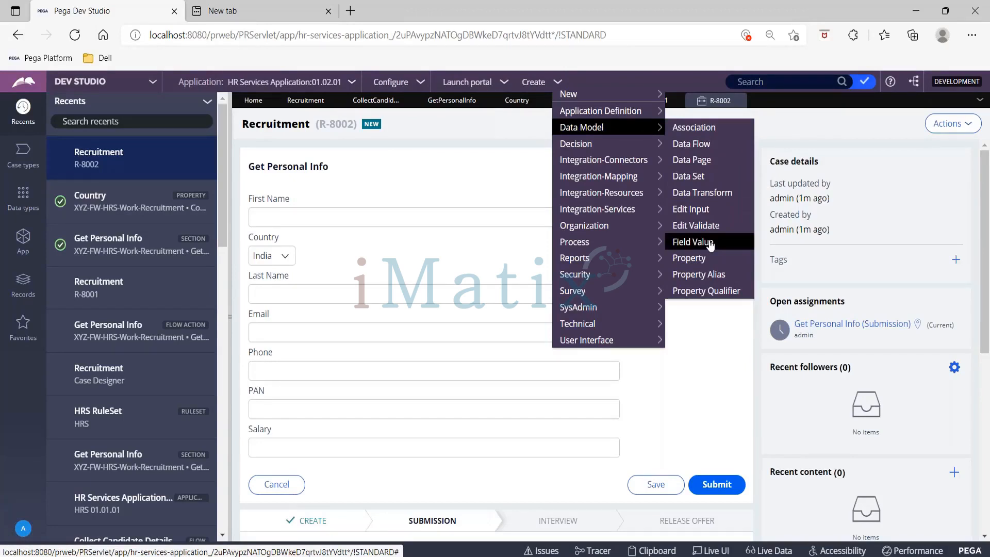
left_click(694, 242)
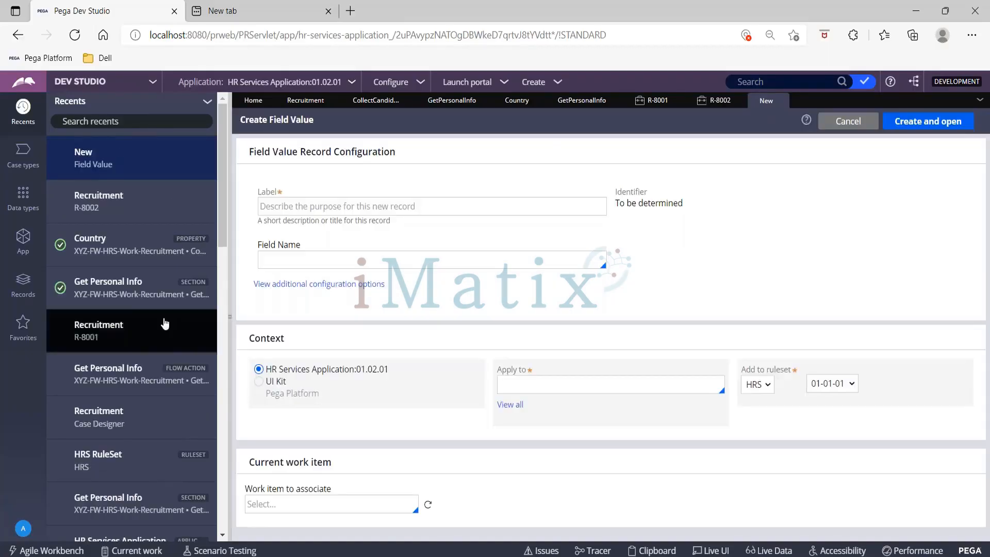
left_click(330, 206)
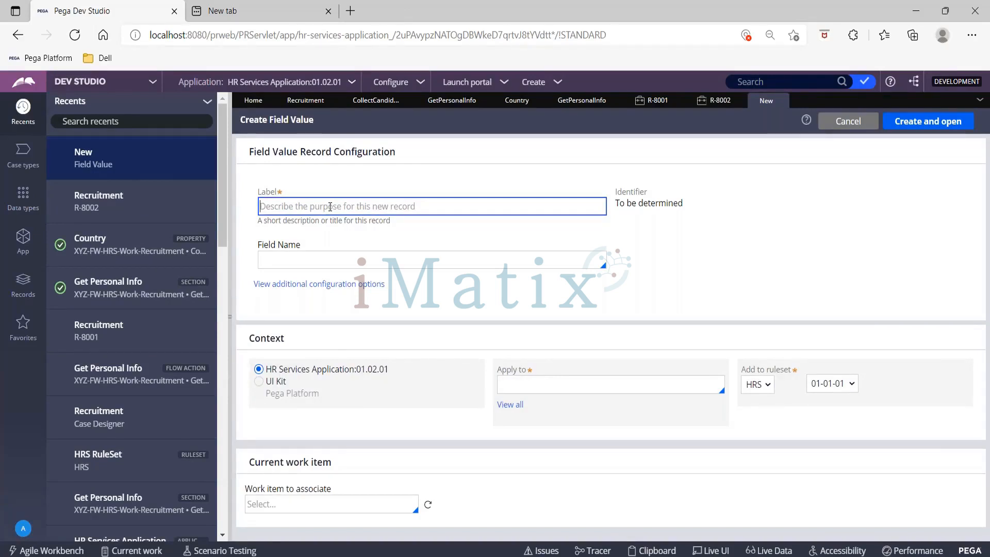
type("India")
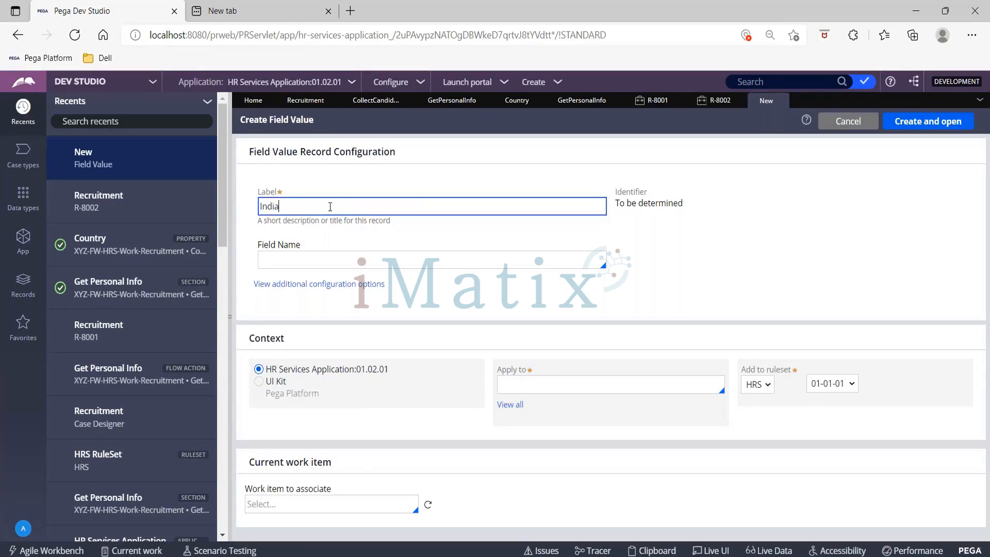
key("Tab")
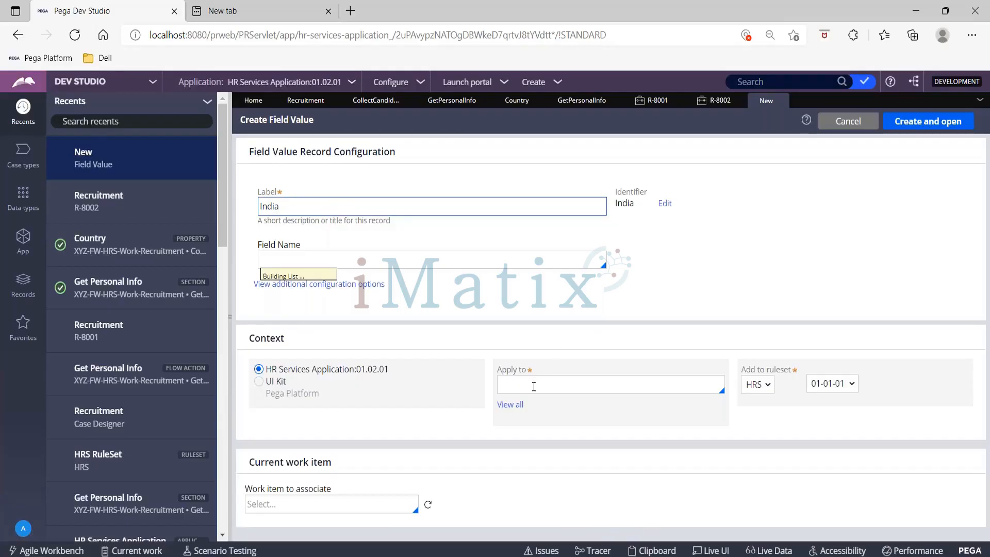
- Set the India field value to apply to class XYZ-FW-HRS-Work-Recruitment and use .Country as its field name
left_click(550, 383)
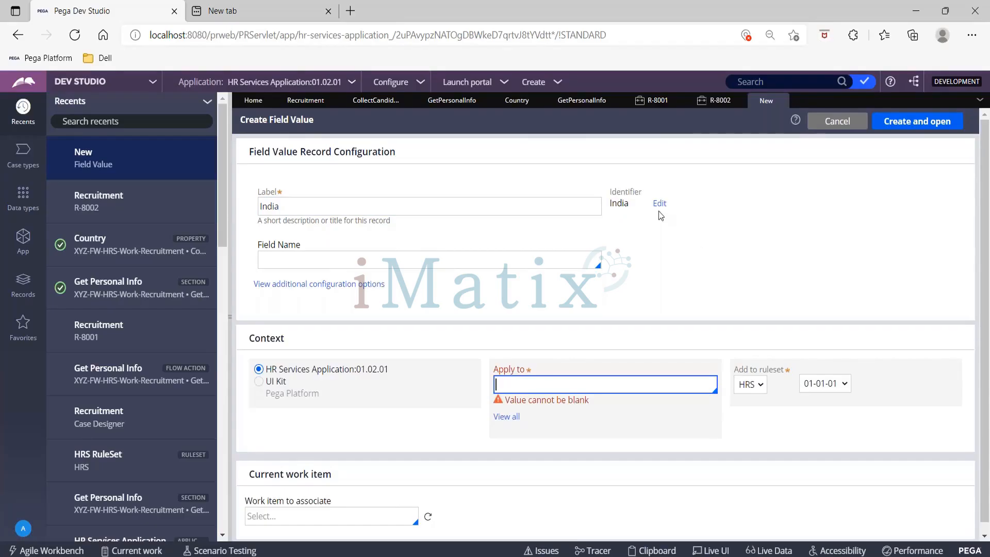
type("XY")
left_click(587, 99)
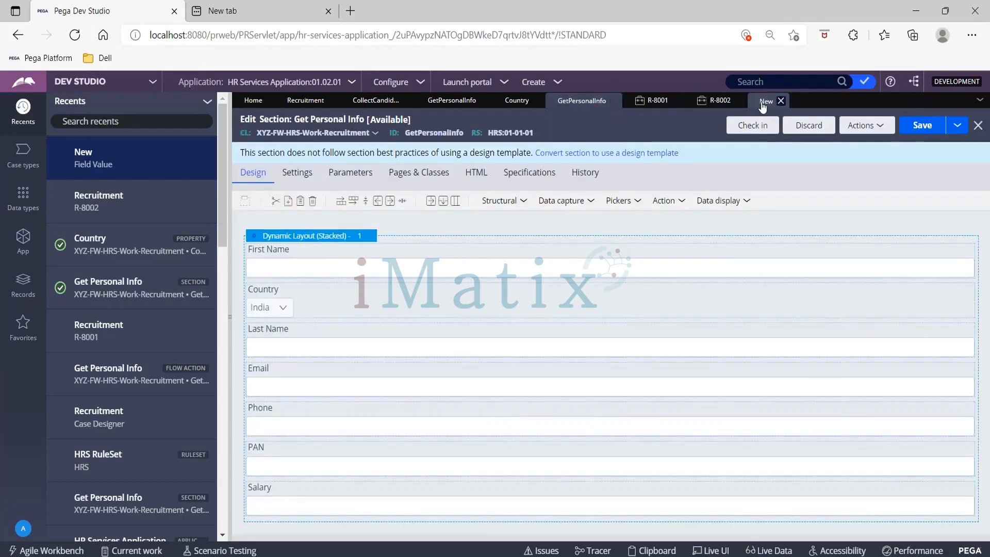
left_click(762, 103)
left_click(537, 387)
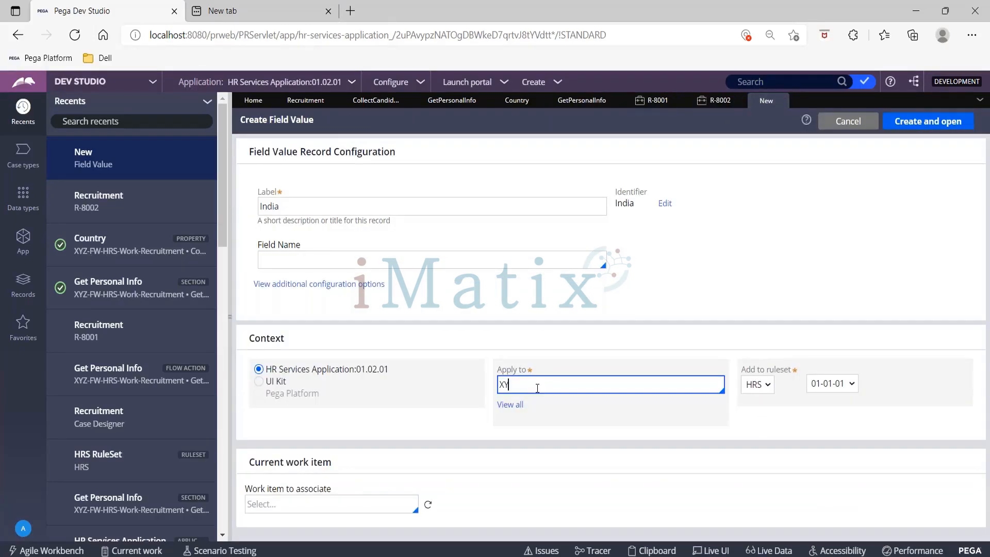
type("Z-")
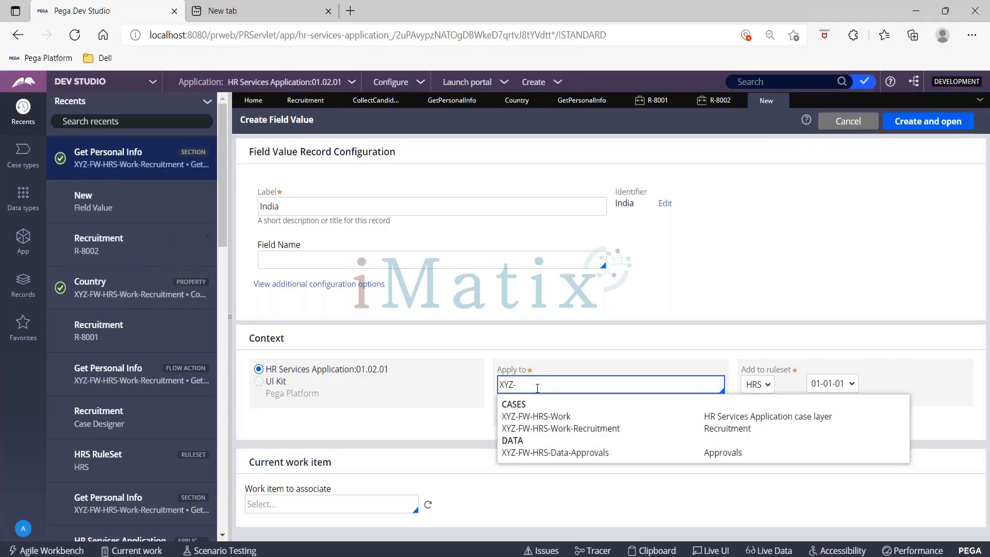
key("Down")
key("Down")
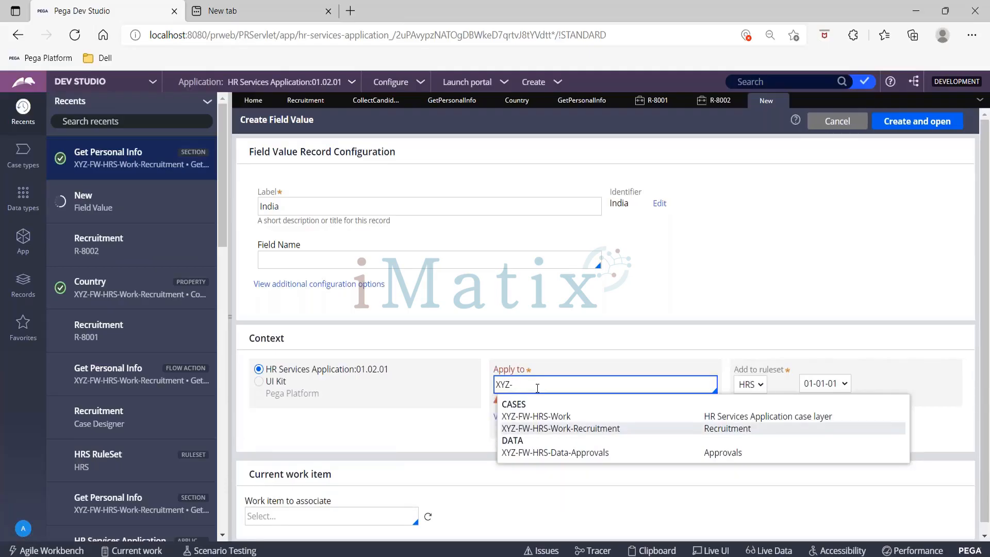
key("Return")
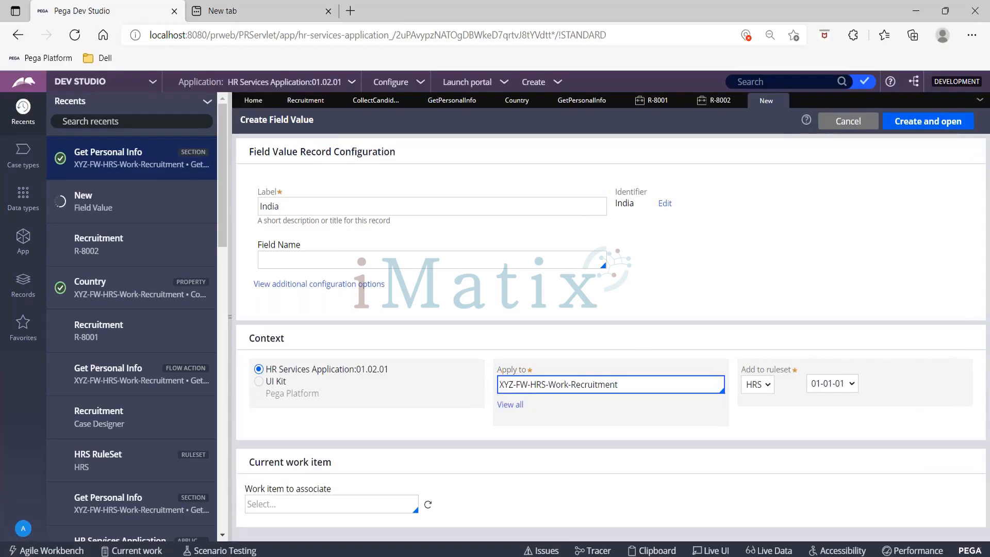
left_click(335, 259)
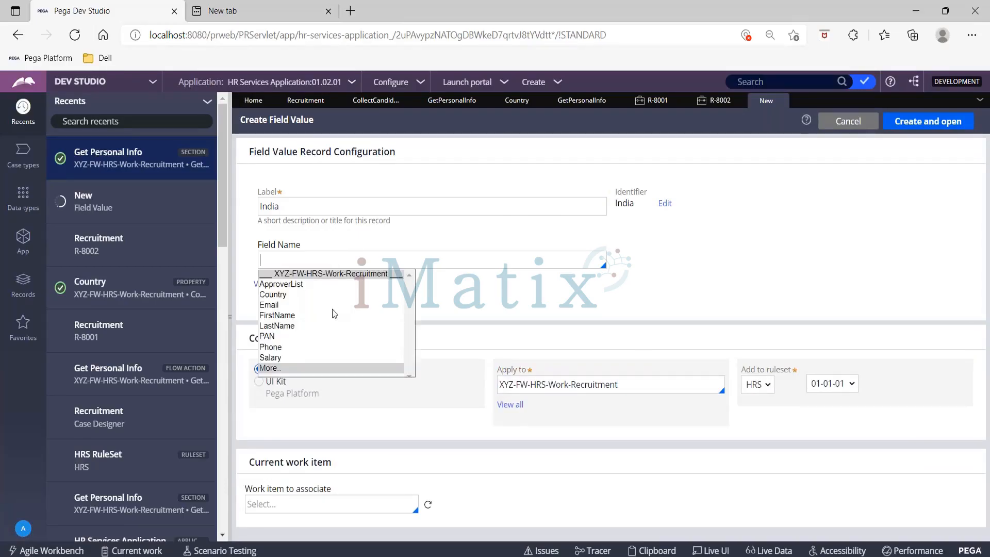
left_click(277, 295)
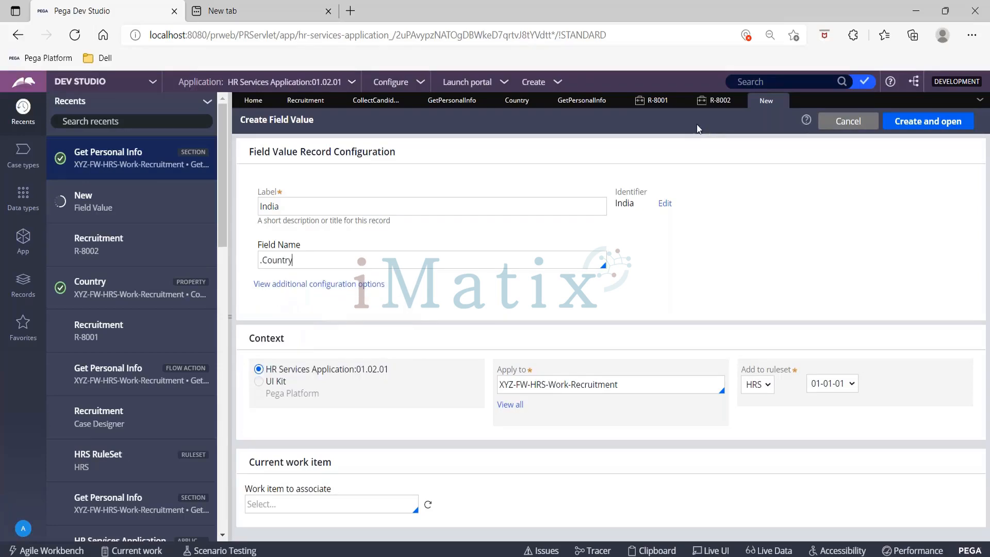
- Change the Country property's table type to Field Value
left_click(517, 100)
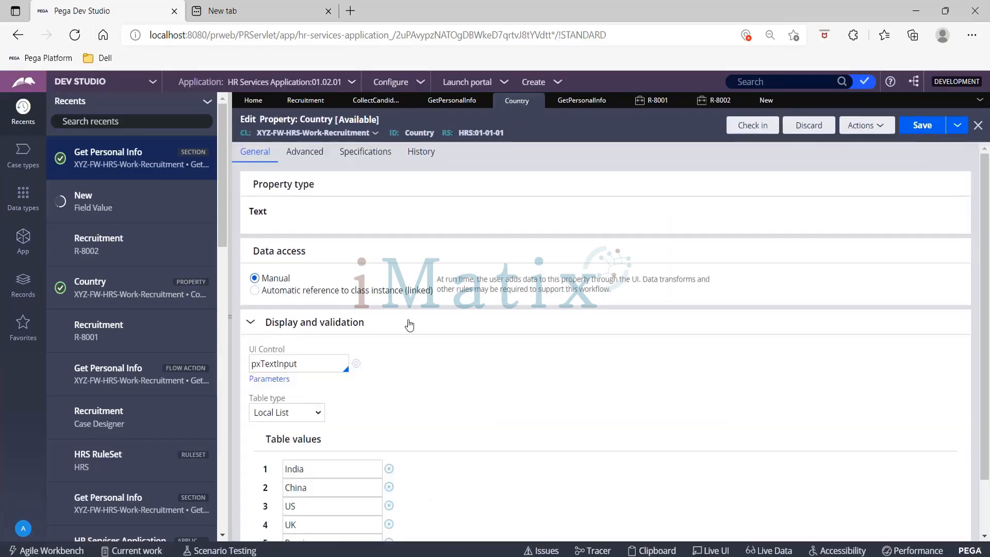
left_click(369, 469)
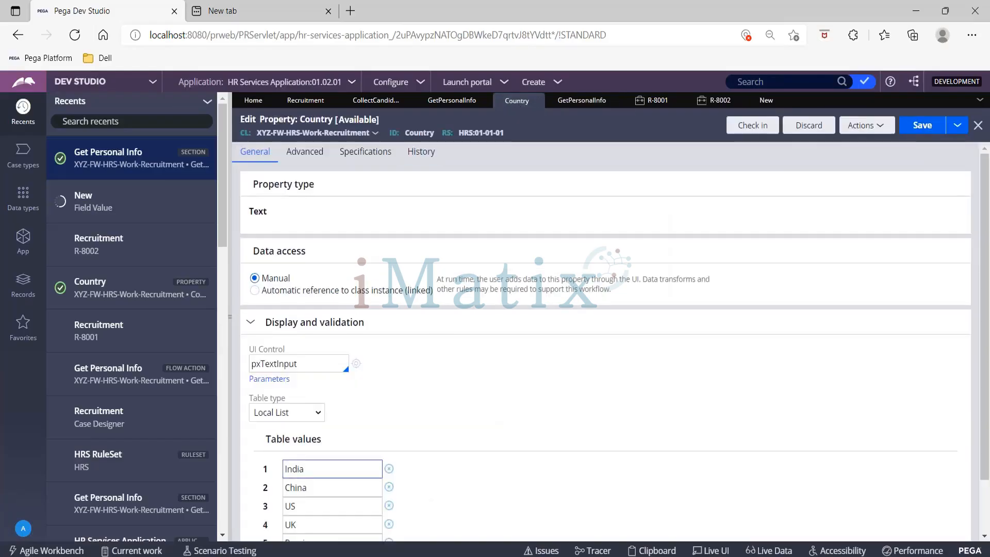
left_click(312, 413)
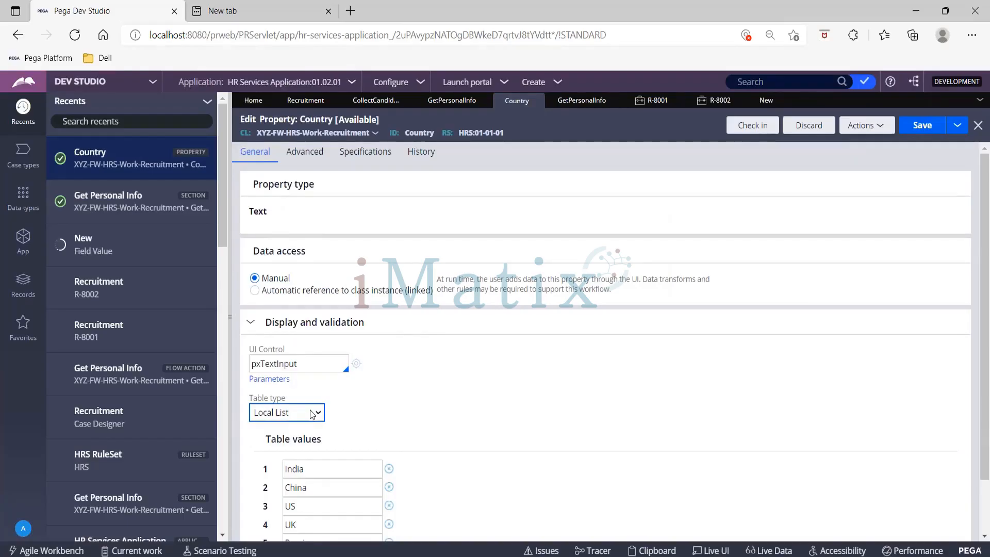
left_click(312, 413)
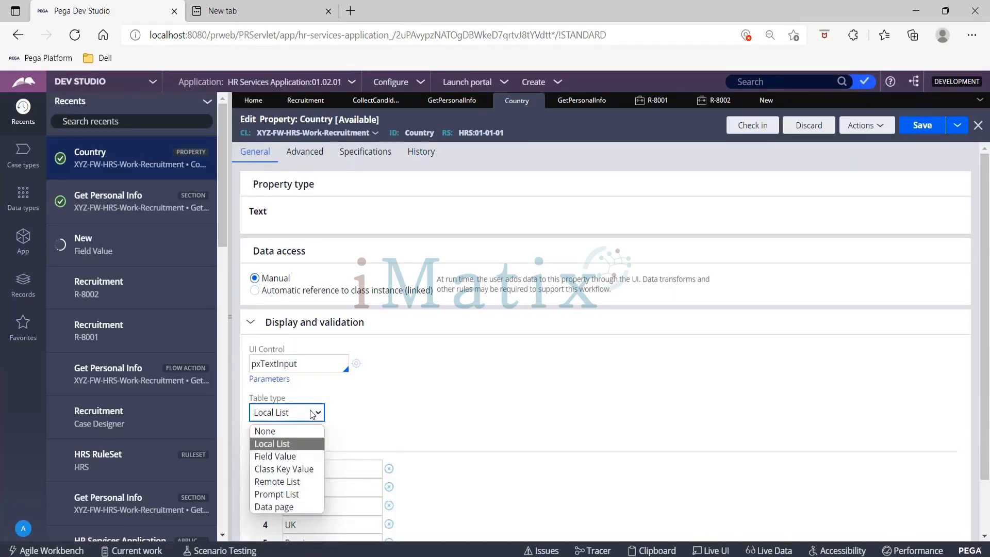
left_click(299, 456)
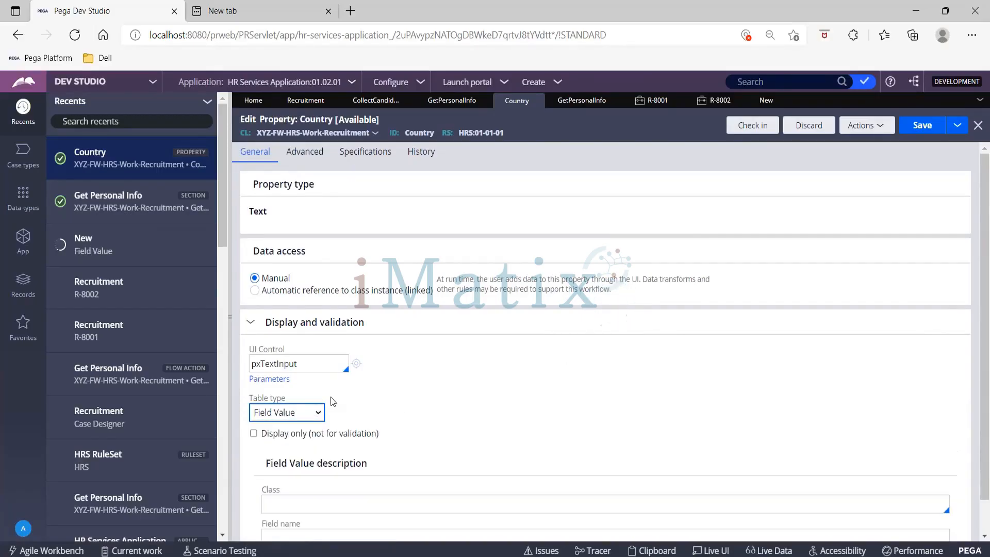
- Set the class in the Country property's field value description to XYZ-FW-HRS-Work-Recruitment
scroll(477, 469, "down", 1)
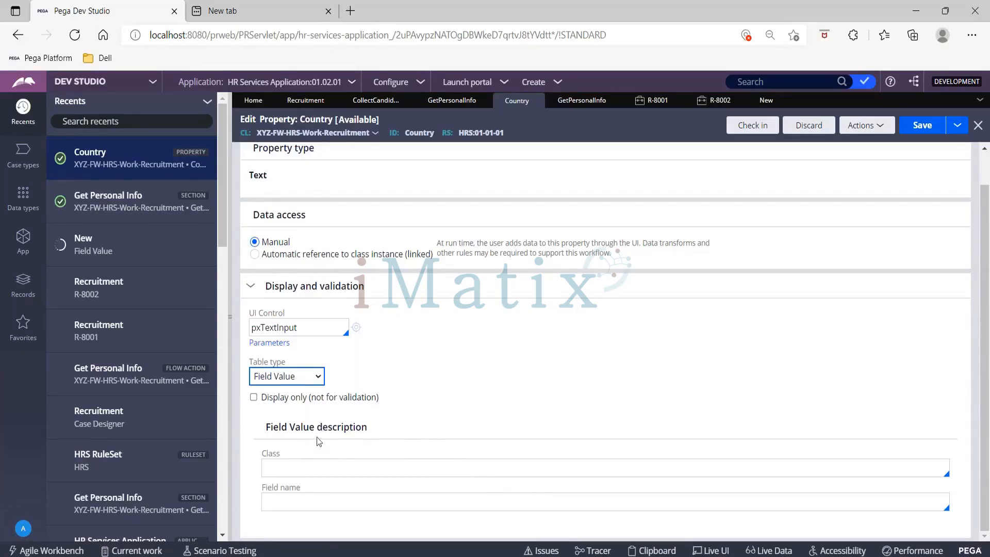
left_click(279, 472)
key("Down")
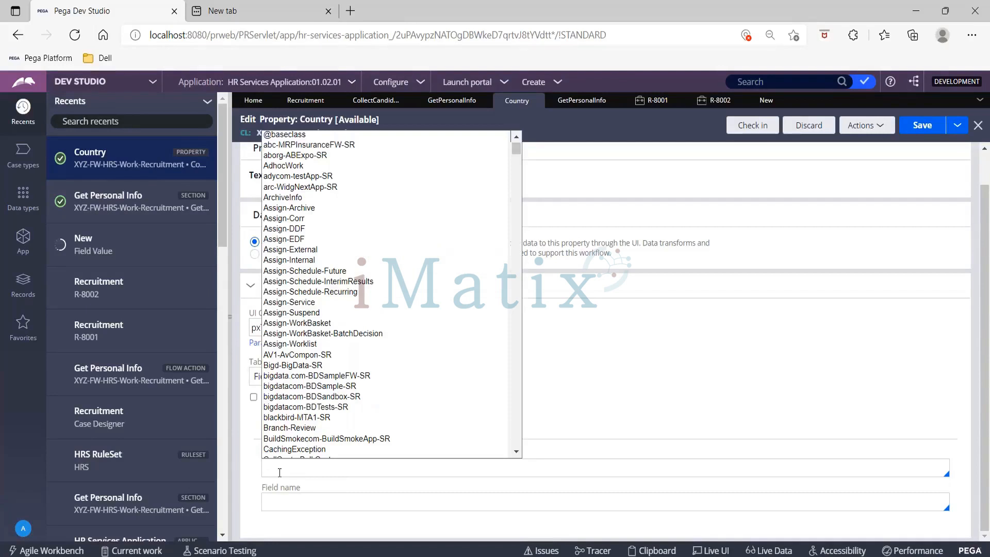
type("XYZ")
key("Down")
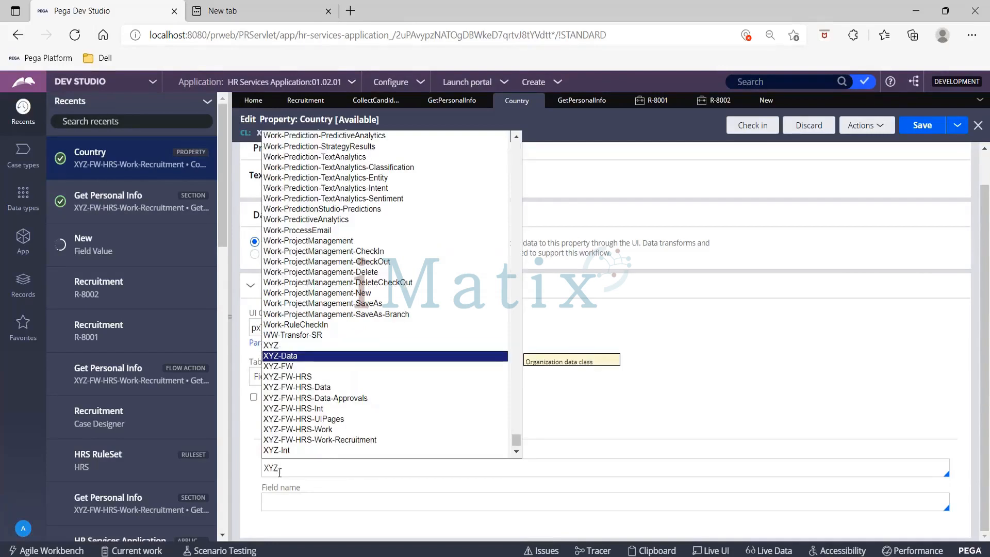
key("Down")
key("Down")
key("Down")
key("Down")
key("Down")
key("Down")
key("Down")
key("Down")
key("Down")
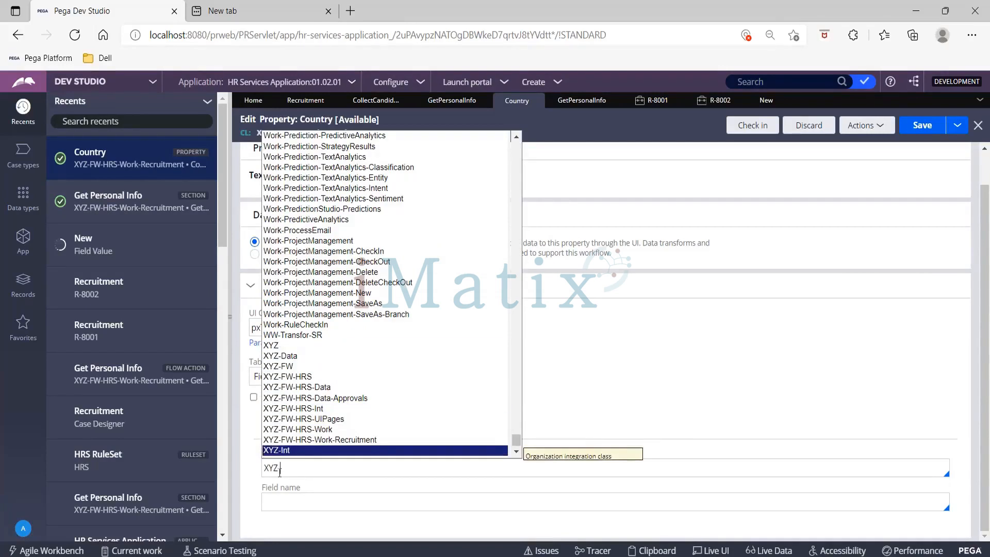
key("Up")
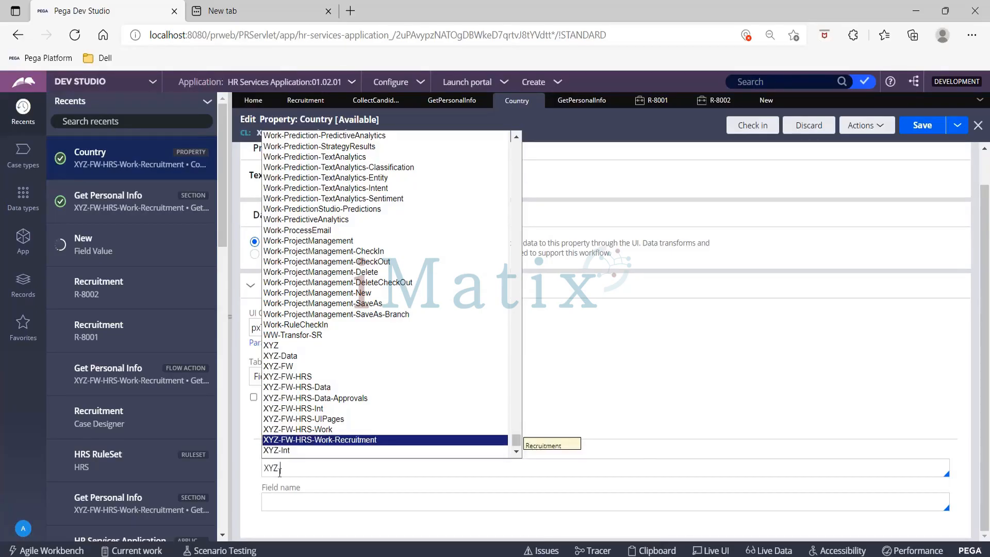
key("Return")
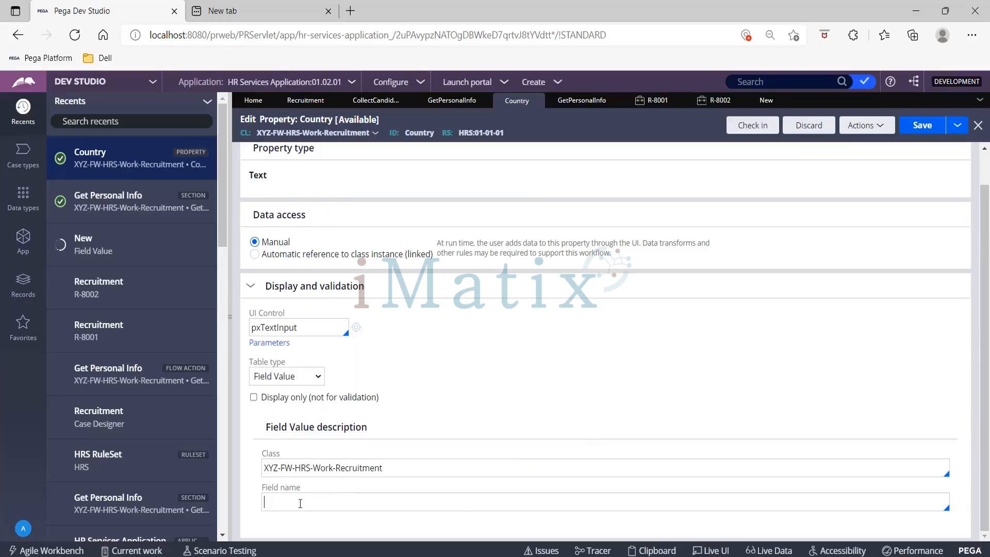
- Enter COU as the field name in the Country property's field value description
type(".")
key("BackSpace")
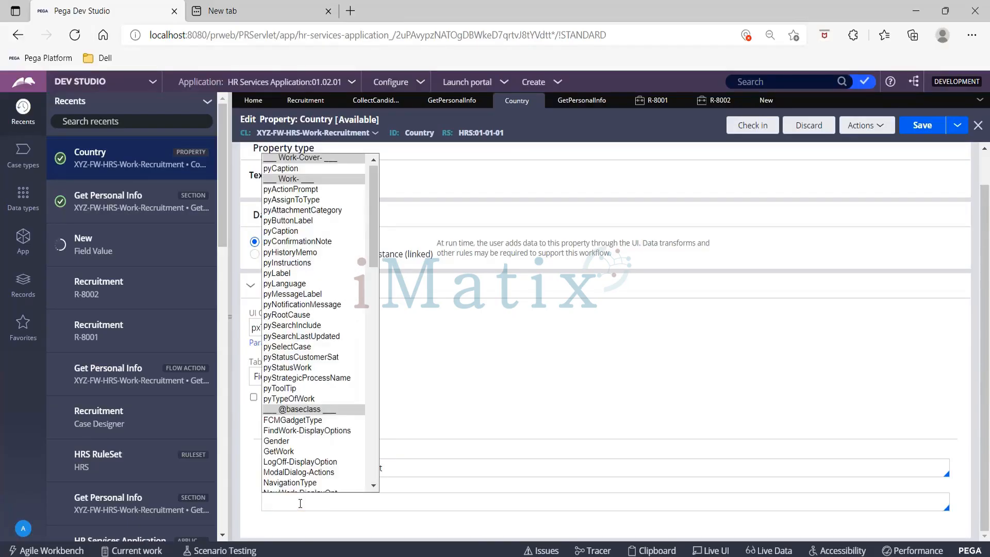
type("COU")
left_click(475, 405)
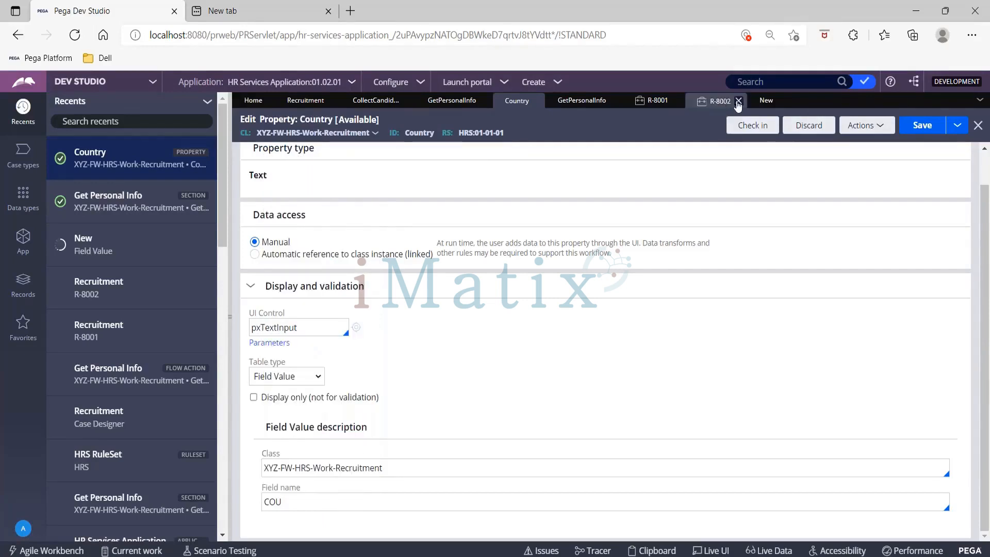
- Return to the new India field value record, then create and open it
left_click(760, 102)
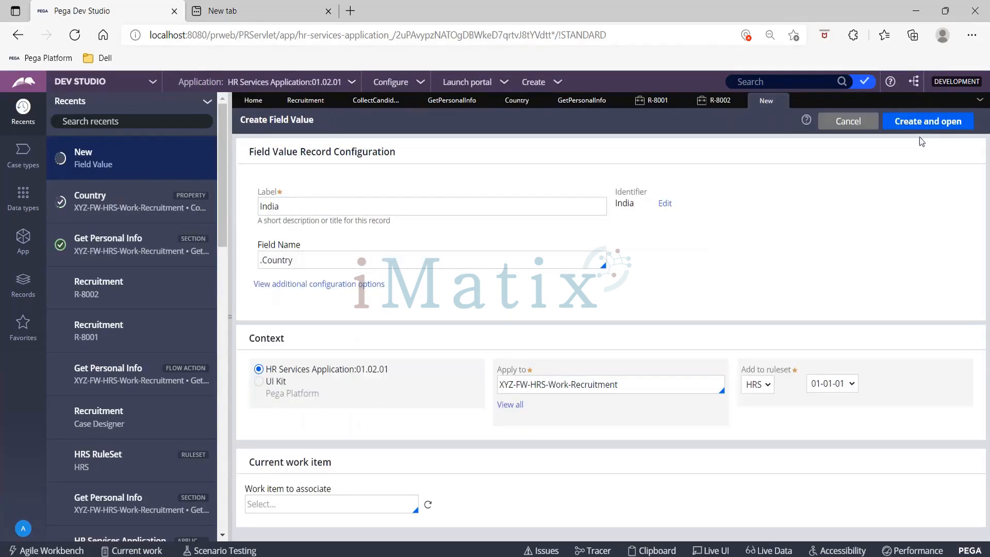
left_click(918, 124)
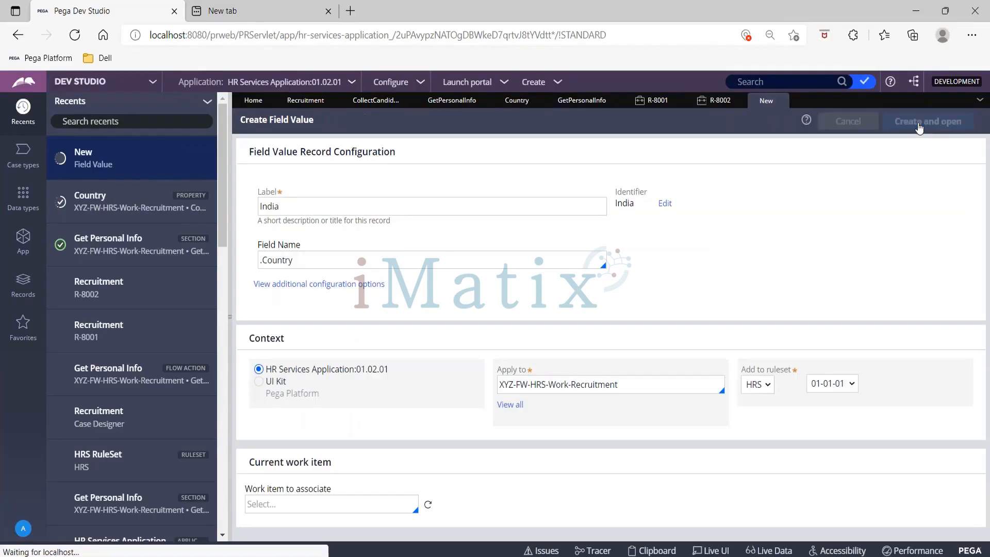
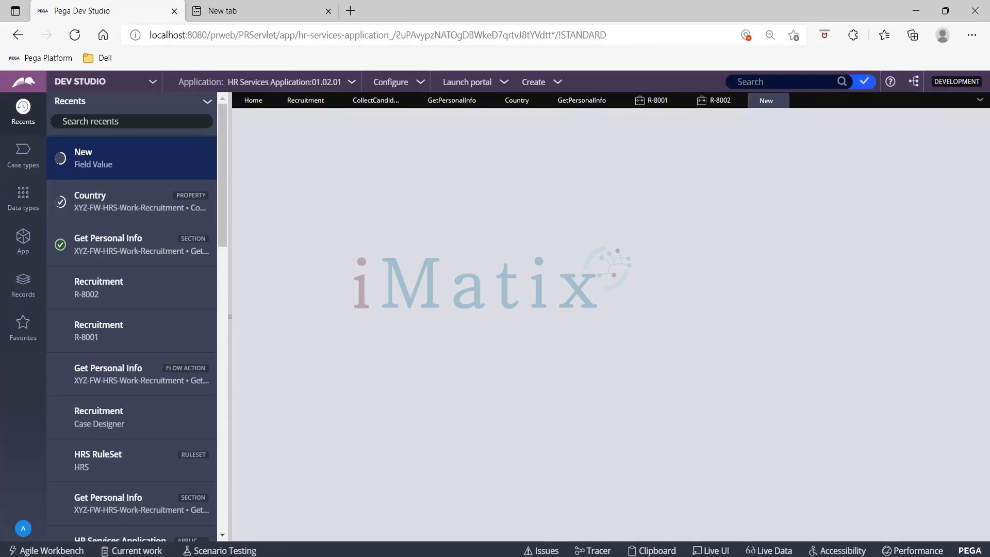
- Collapse the Recents explorer so the new field value record gets the full window width
left_click(230, 222)
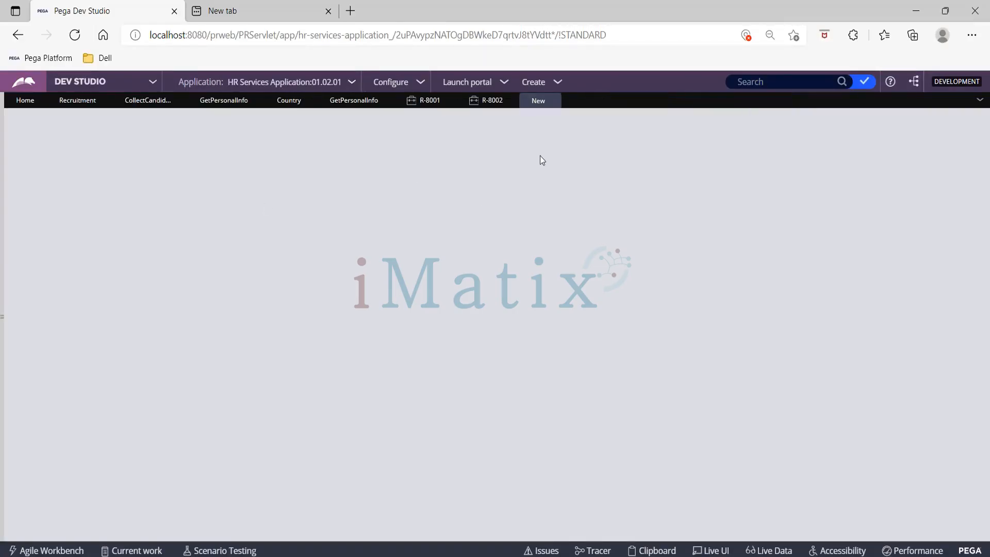